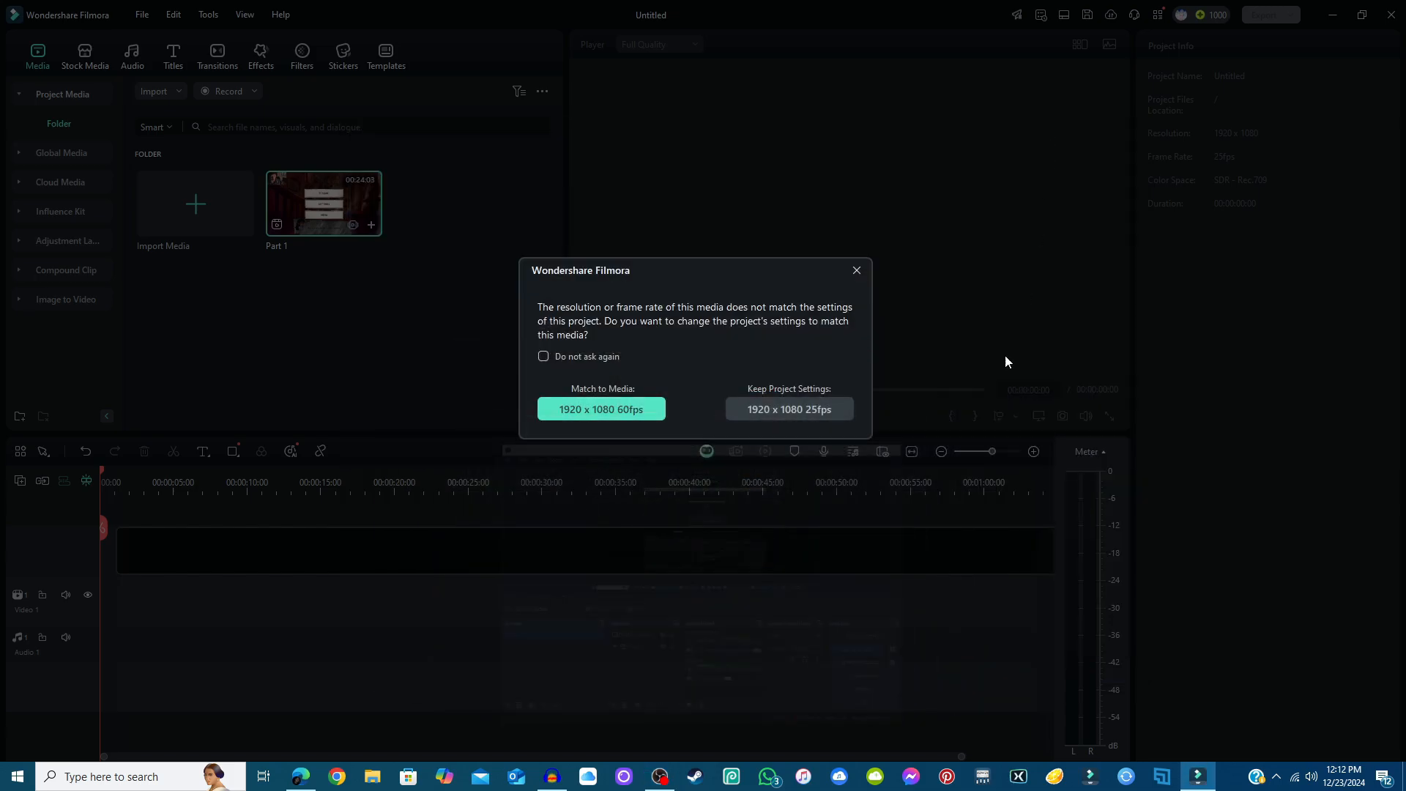
- Match the project settings to the media at 1920 x 1080 60fps and move the Part 1 clip to the timeline start
left_click(1060, 137)
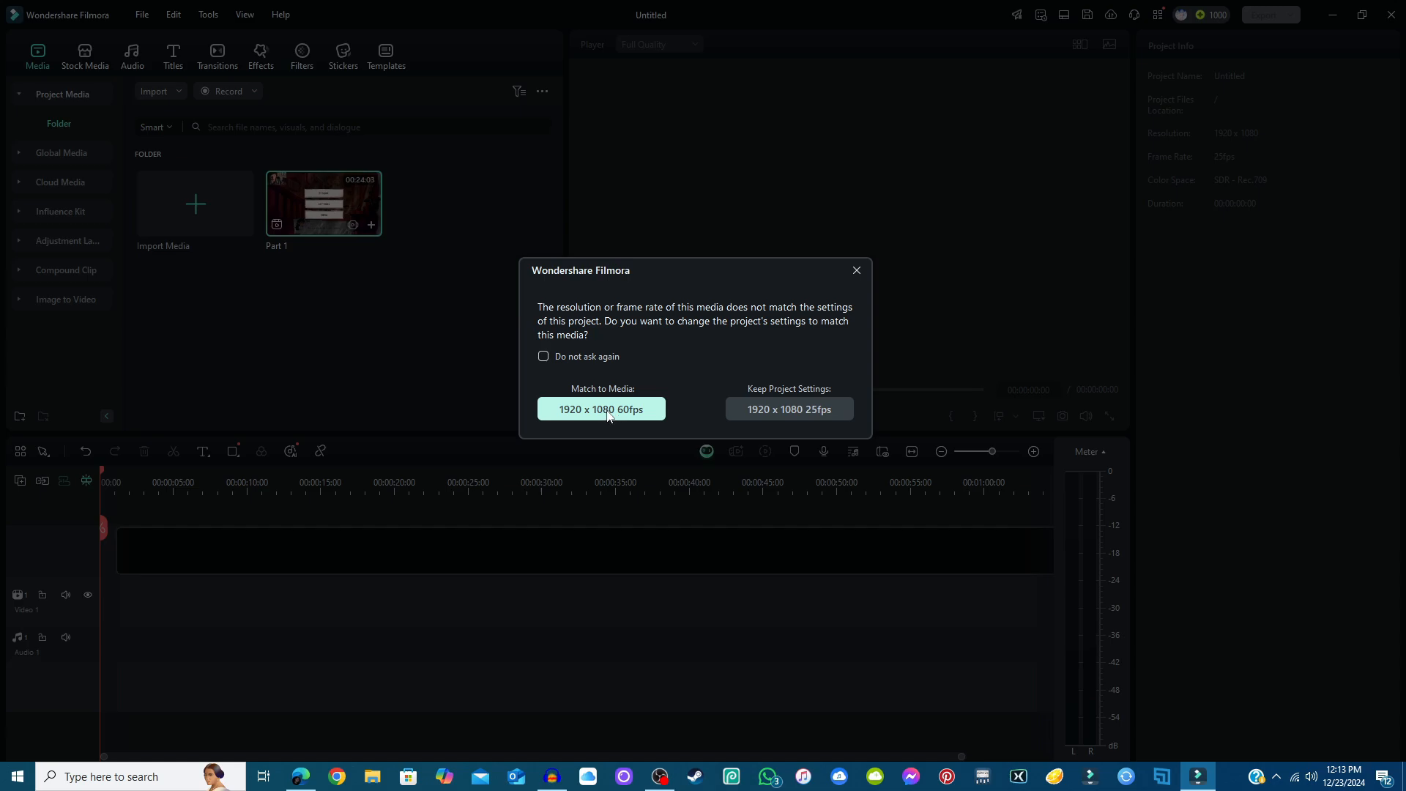
left_click(607, 412)
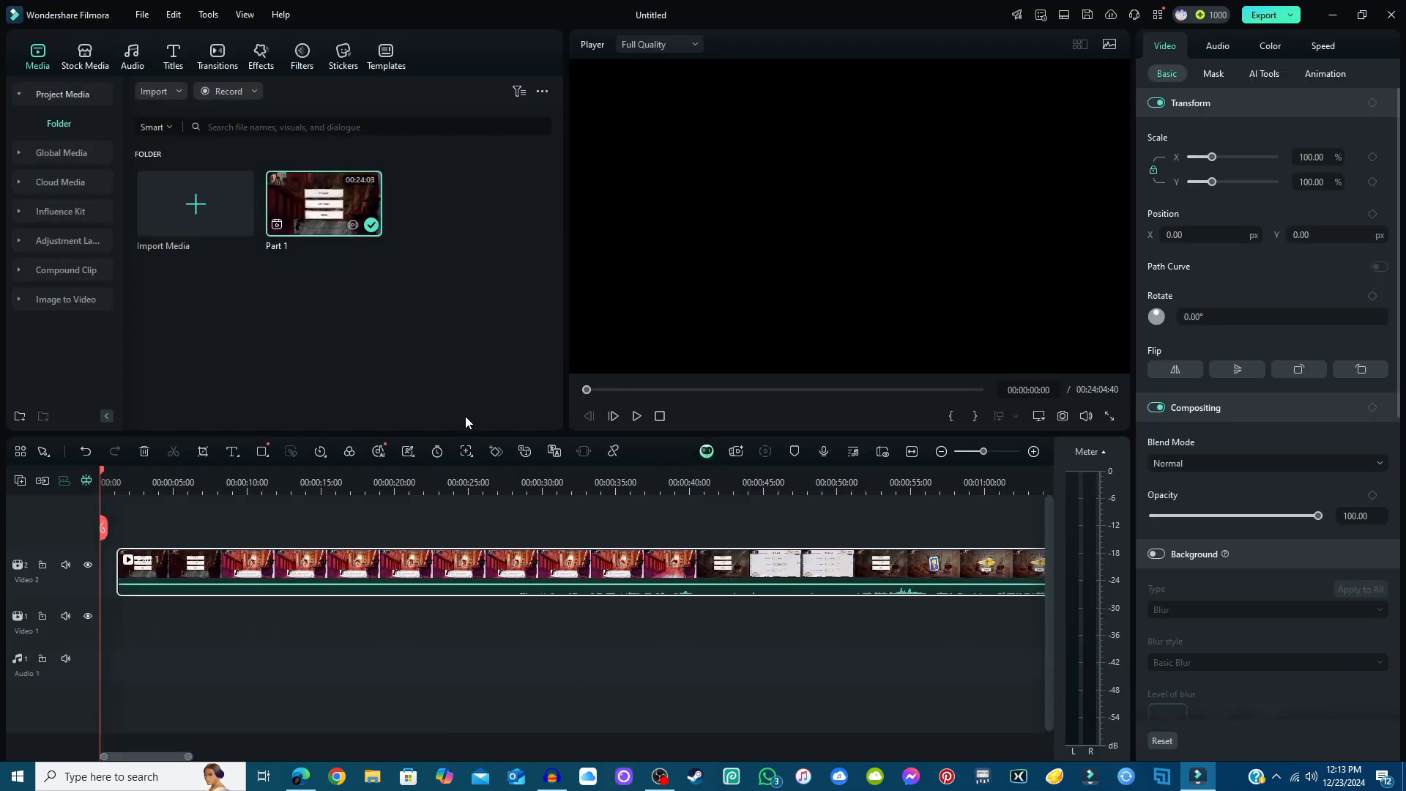
left_click_drag(338, 566, 299, 566)
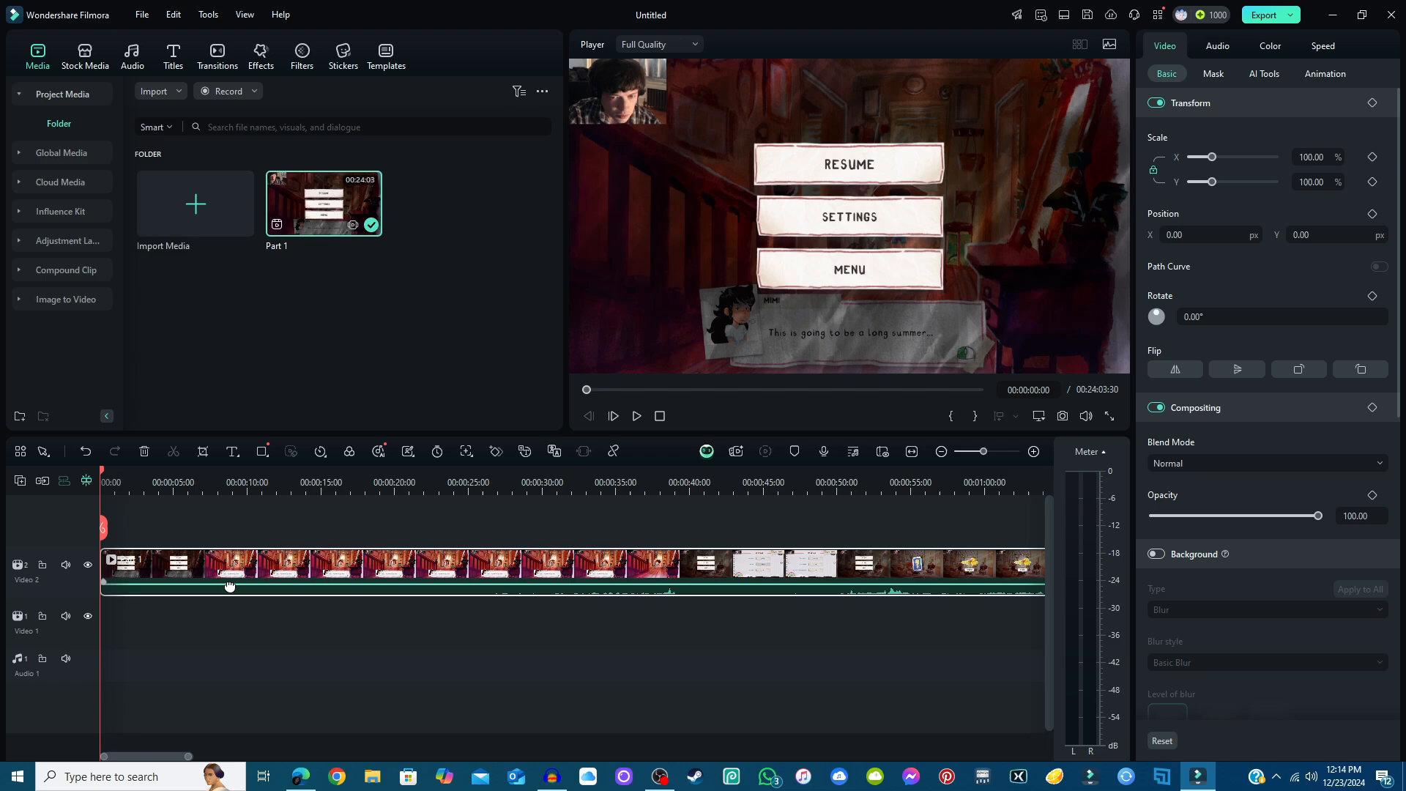
- Raise the volume of the Part 1 video clip to 18 dB on the timeline
mouse_move(229, 586)
left_mouse_down()
mouse_move(243, 571)
mouse_move(252, 583)
left_mouse_up()
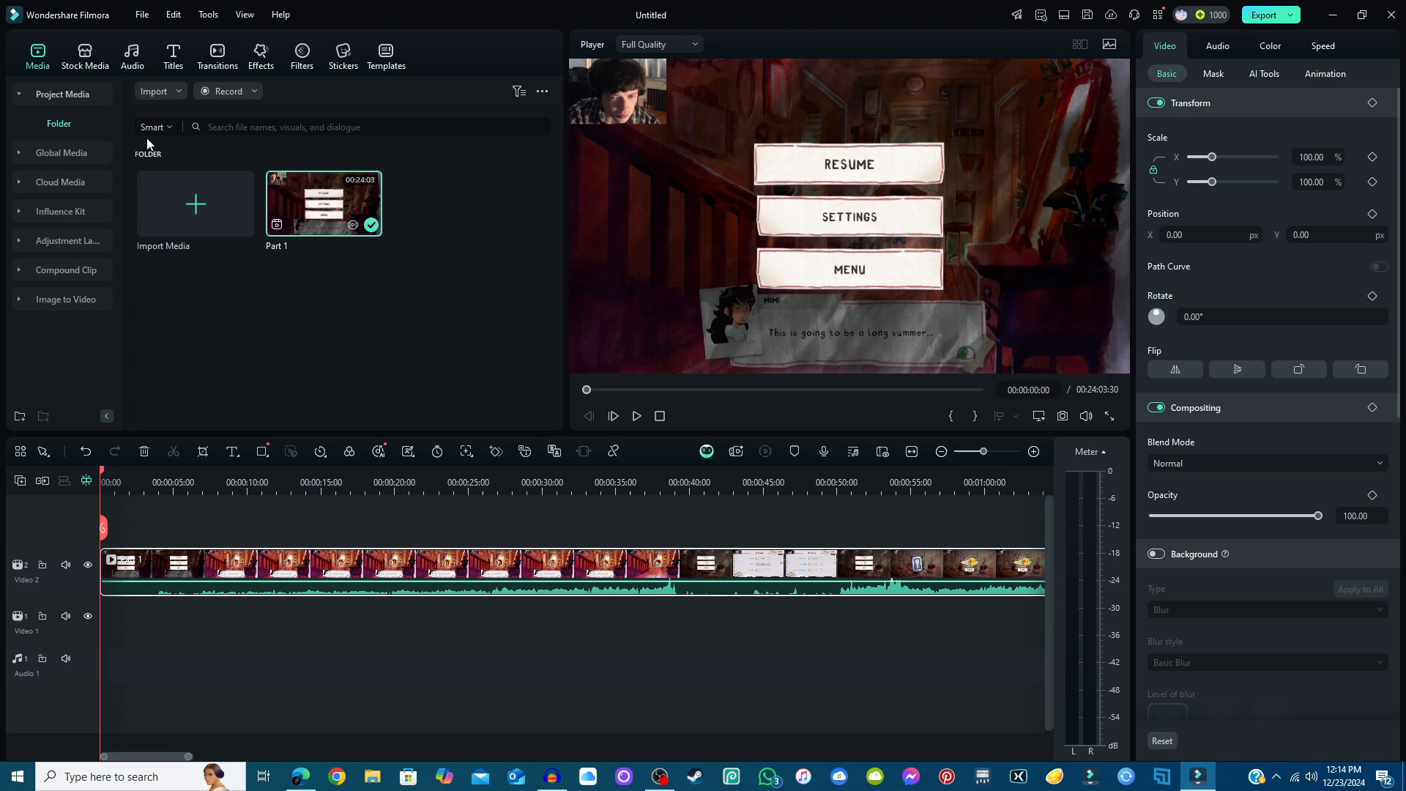
right_click(166, 630)
left_click(152, 633)
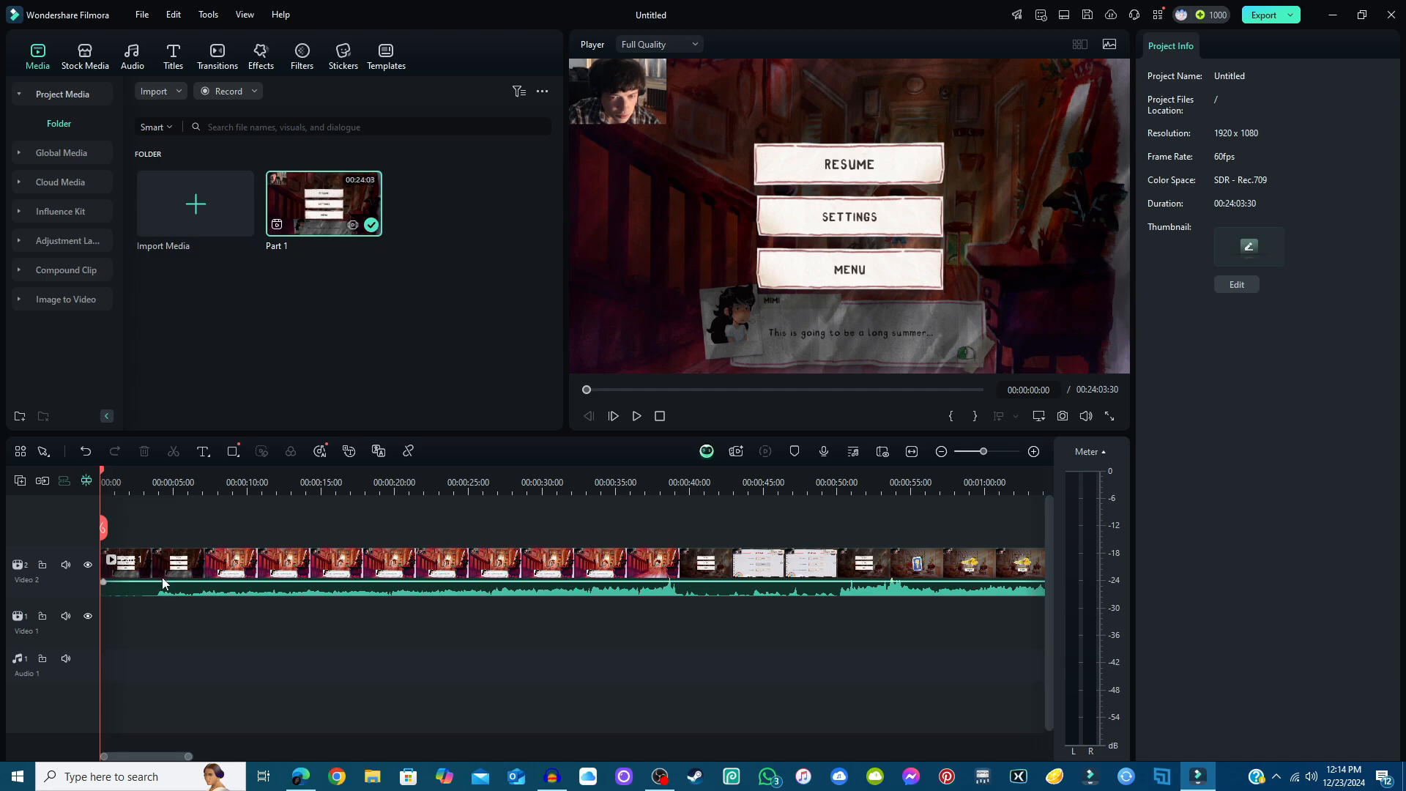
left_click(163, 580)
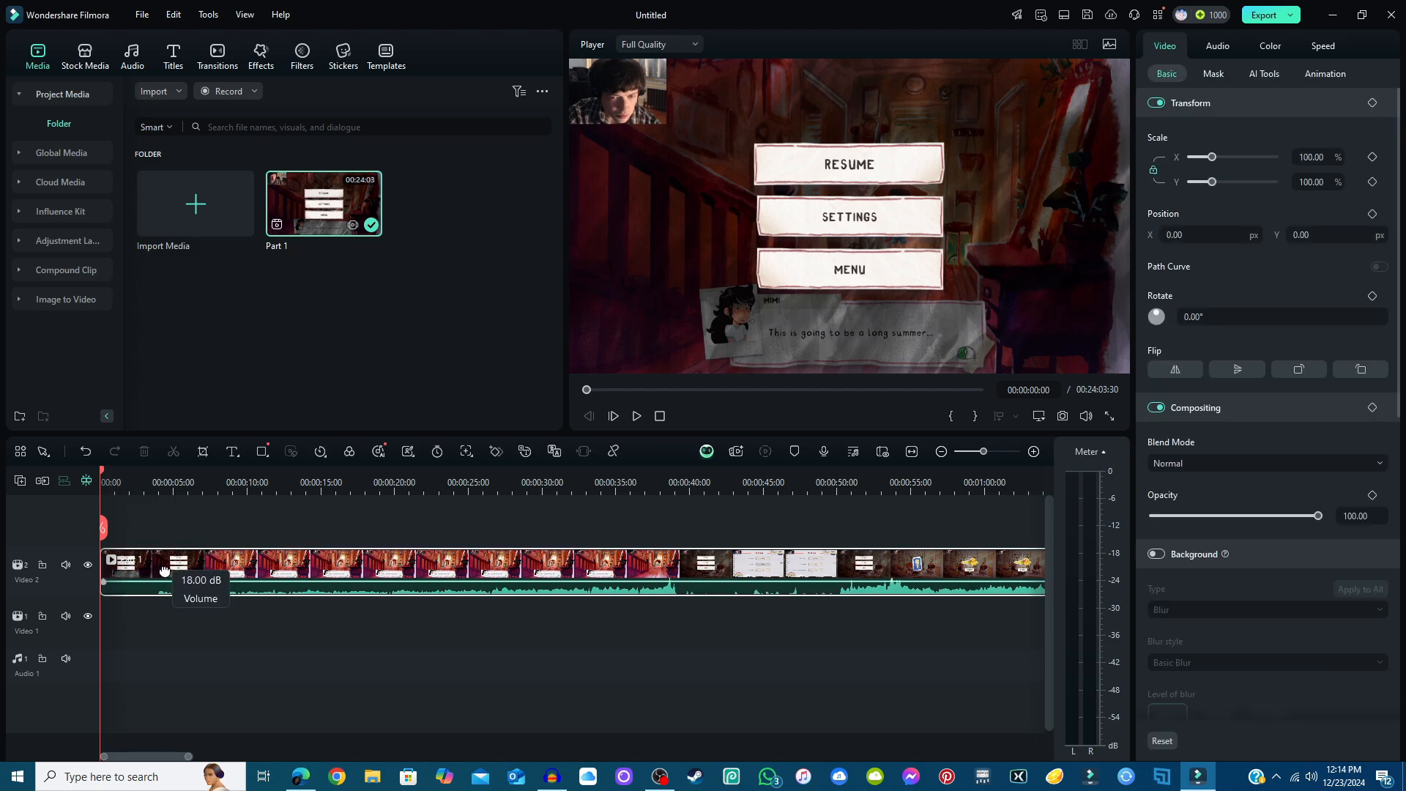
left_click(272, 714)
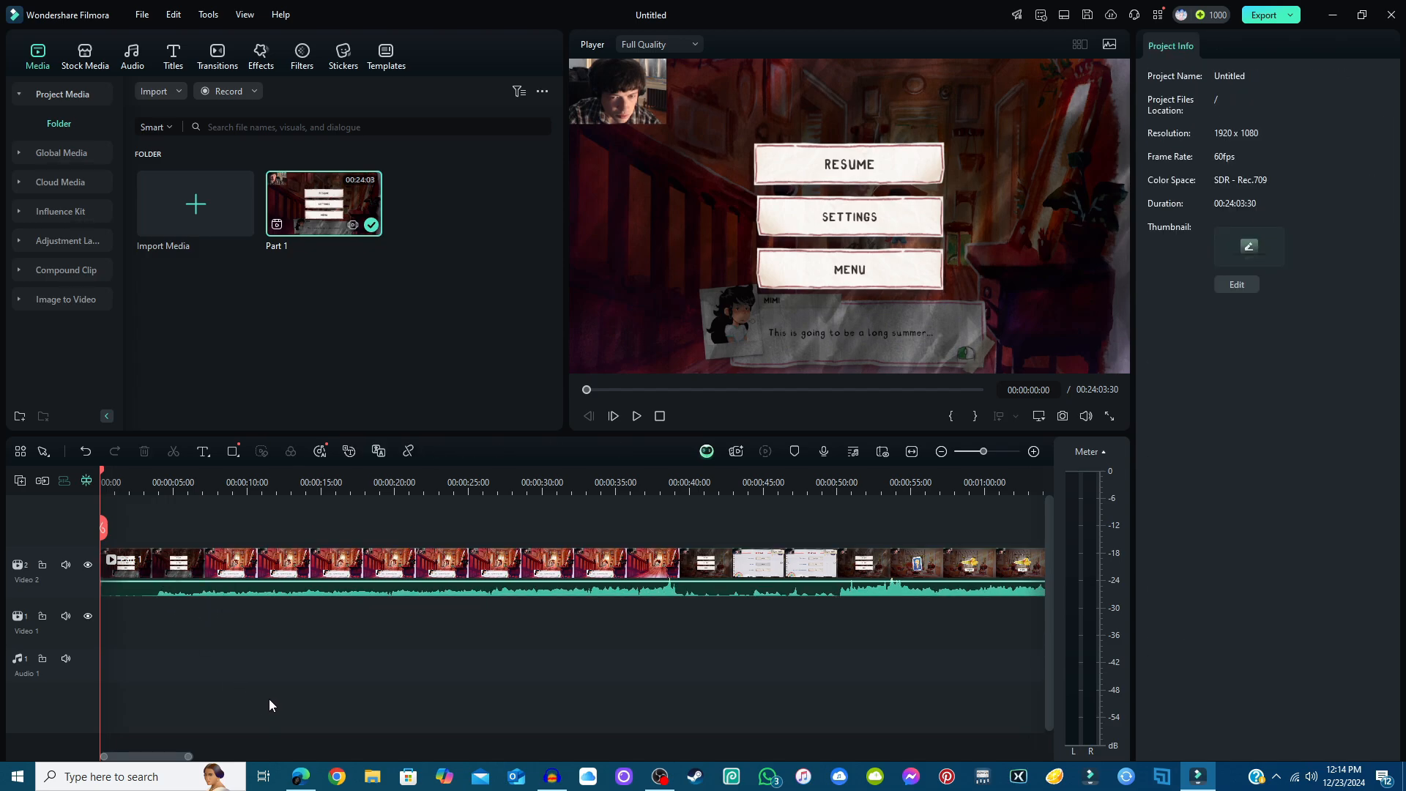
left_click(660, 776)
left_click(659, 777)
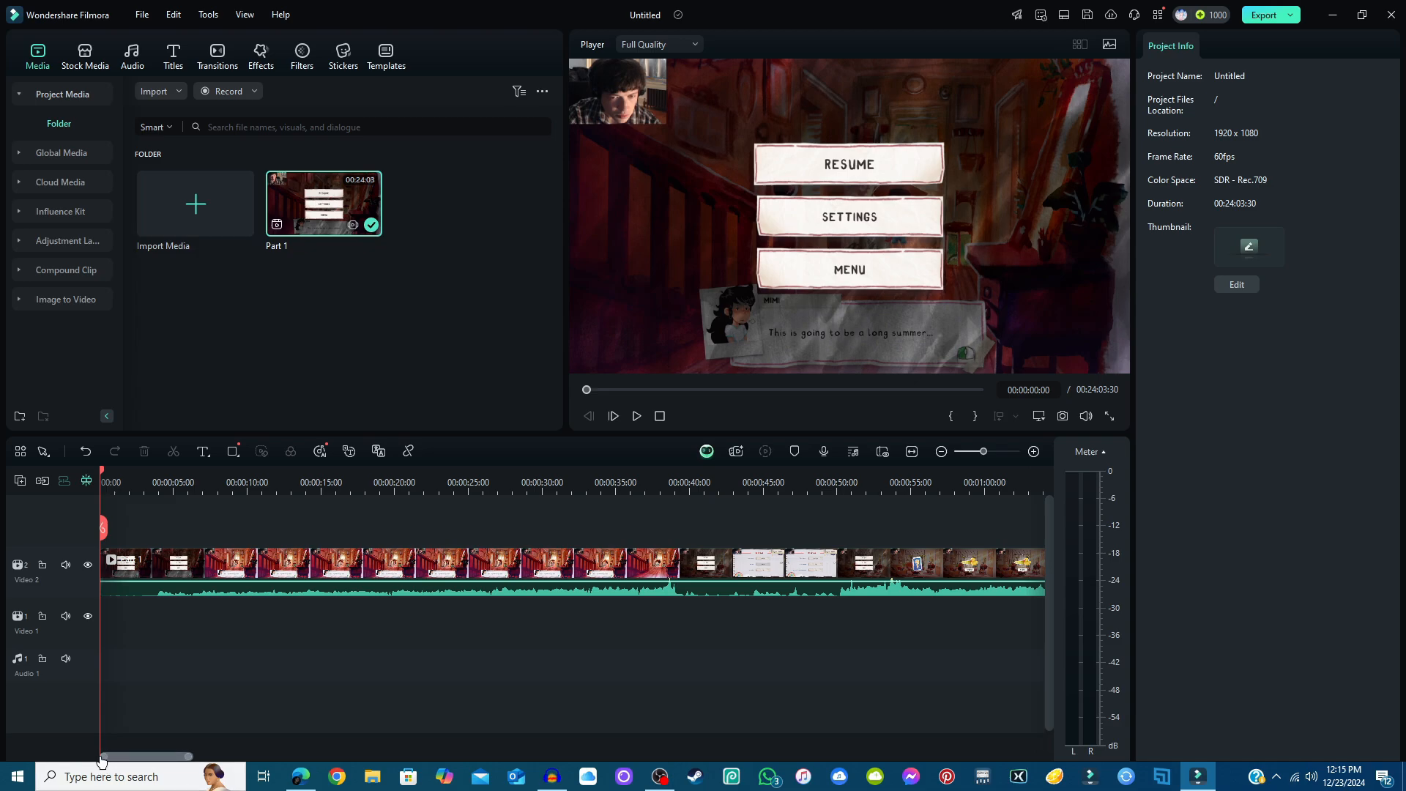
- Add the Audio Part 1 file from the Desktop folder in File Explorer to the Audio 1 track
left_click_drag(102, 759, 333, 740)
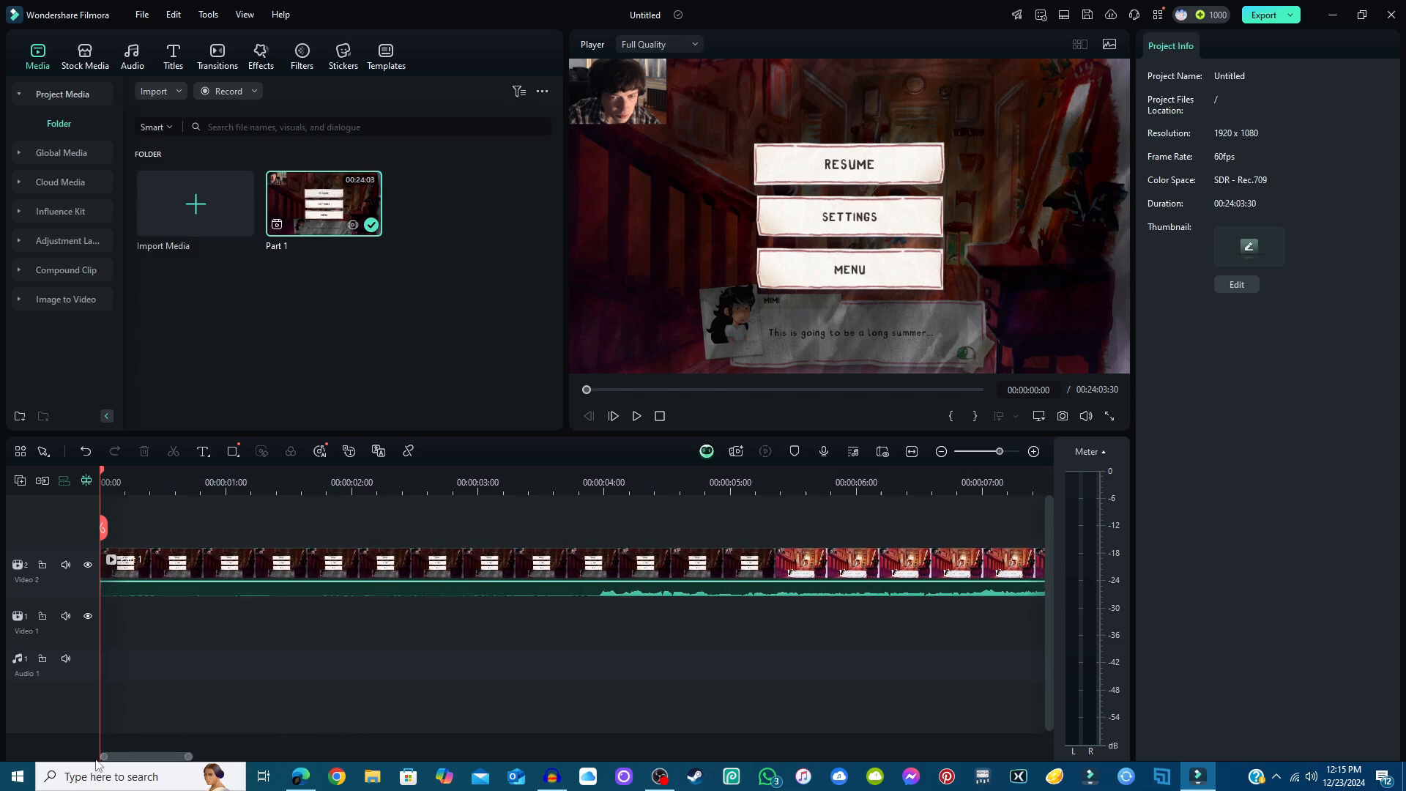
left_click_drag(104, 758, 117, 759)
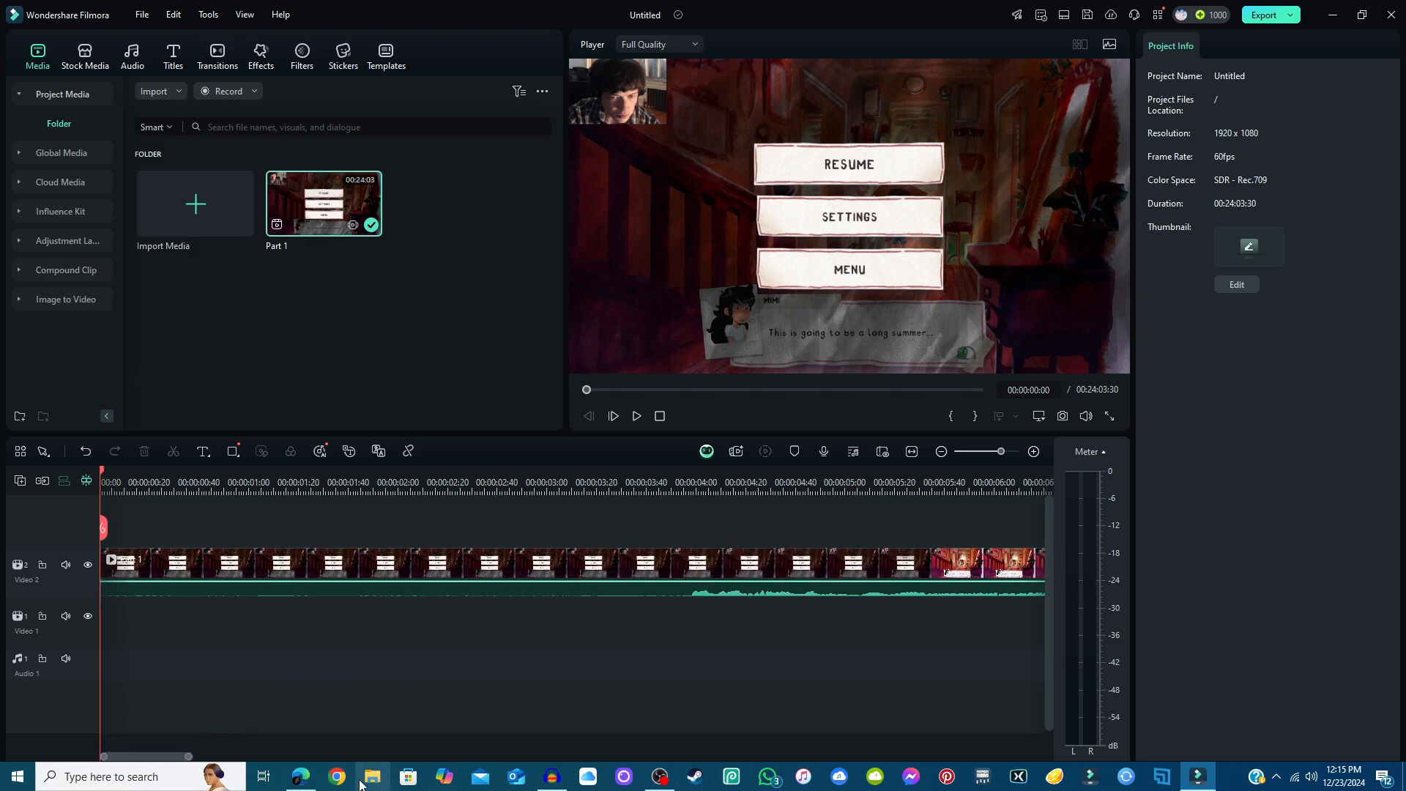
key("super+e")
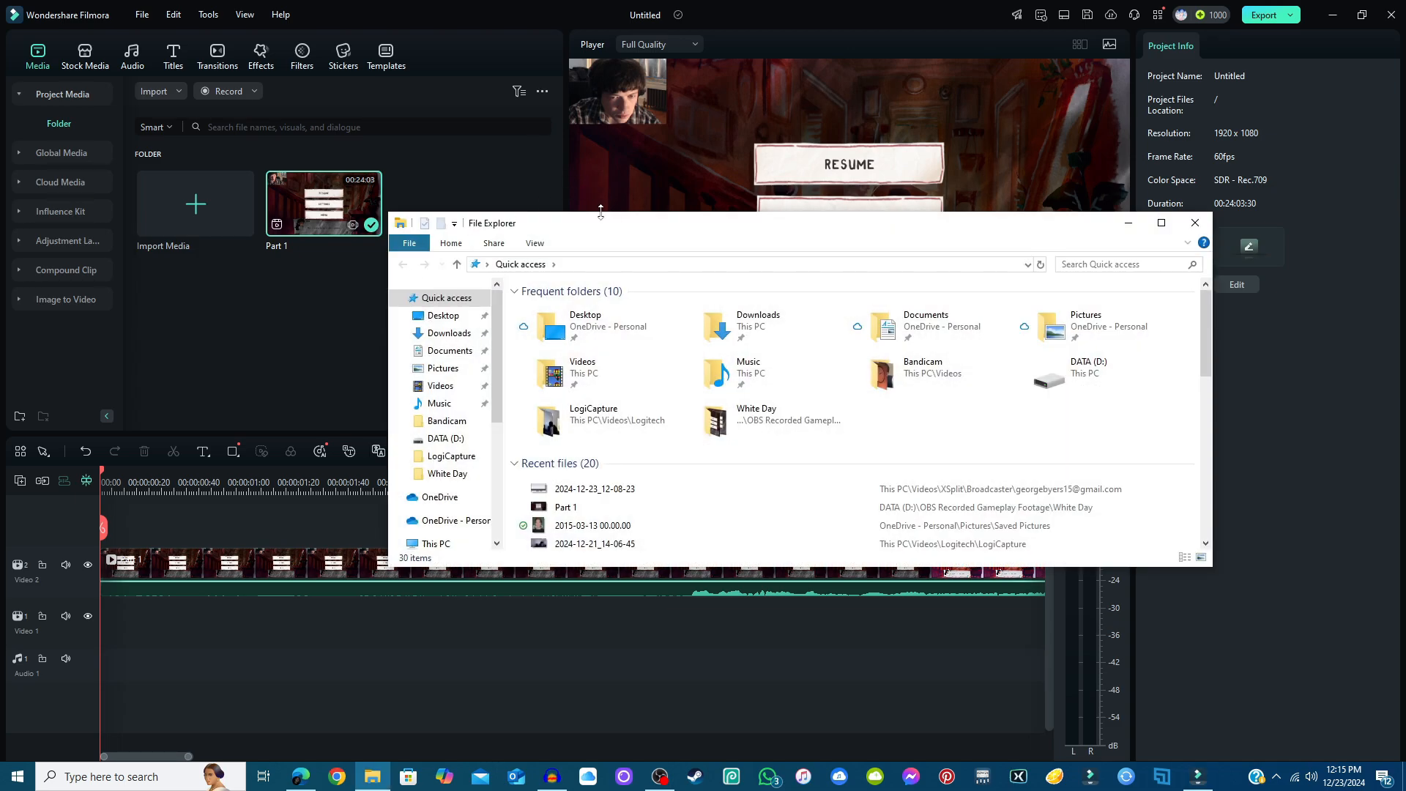
left_click_drag(587, 221, 453, 112)
left_click(297, 198)
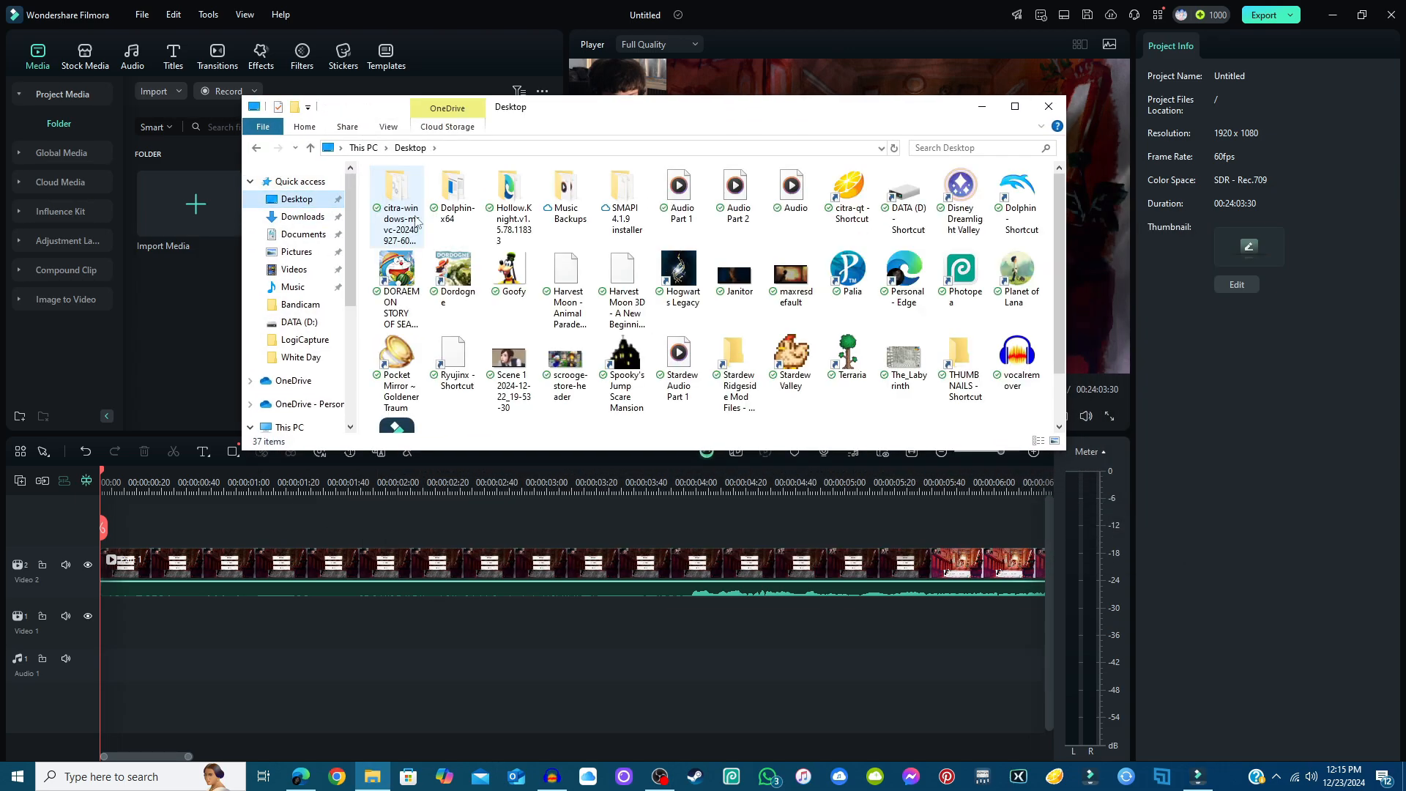
scroll(680, 352, "up", 1)
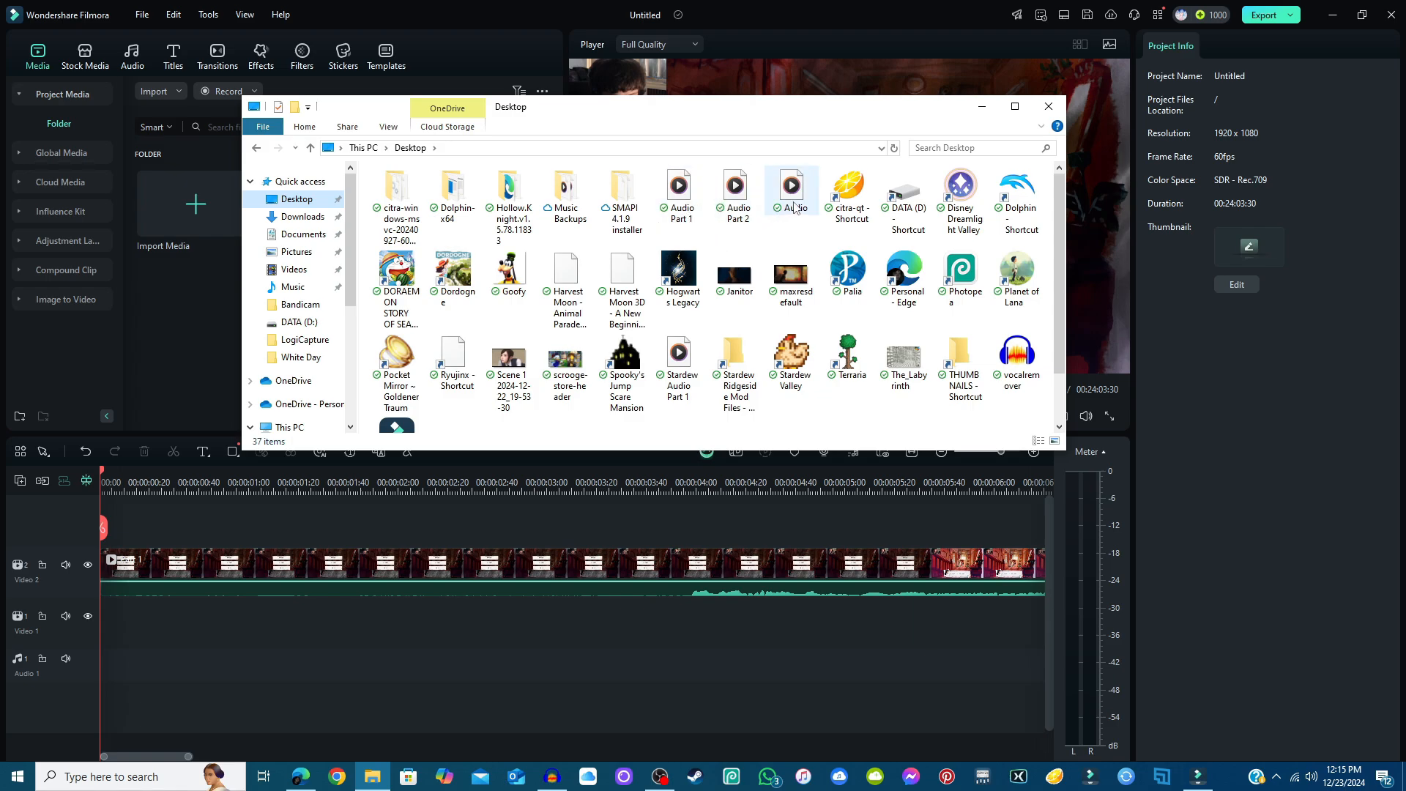
left_click(677, 197)
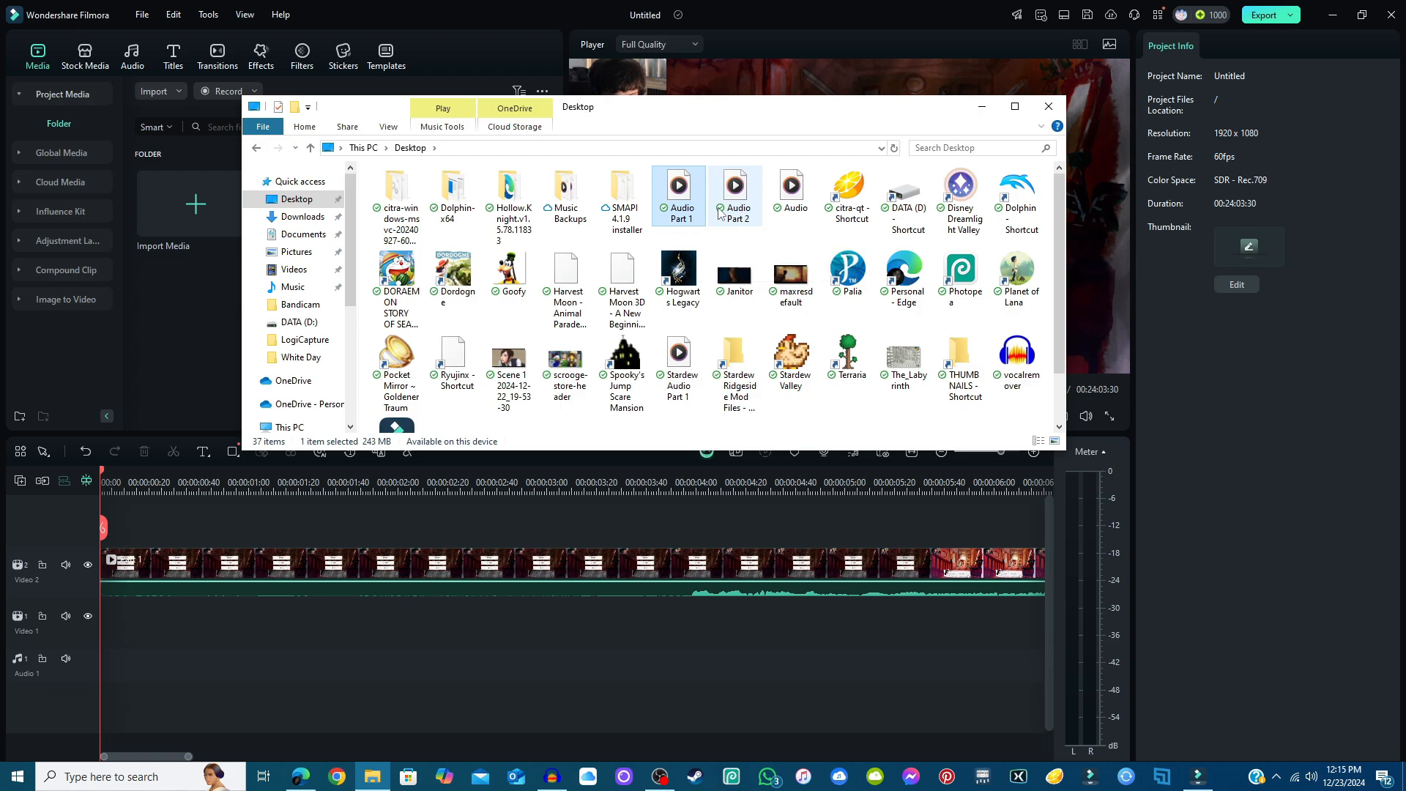
left_click_drag(541, 387, 504, 415)
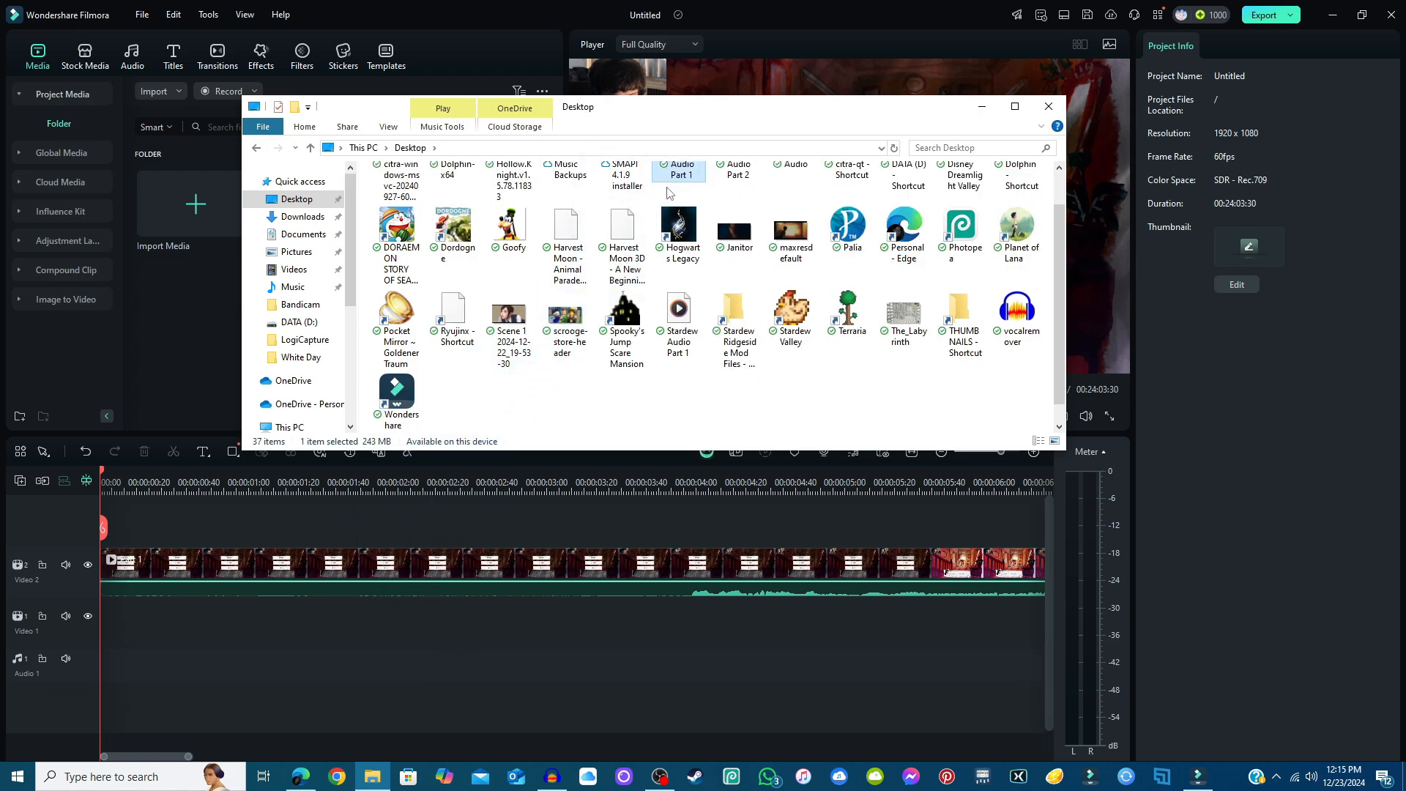
left_click_drag(677, 176, 199, 617)
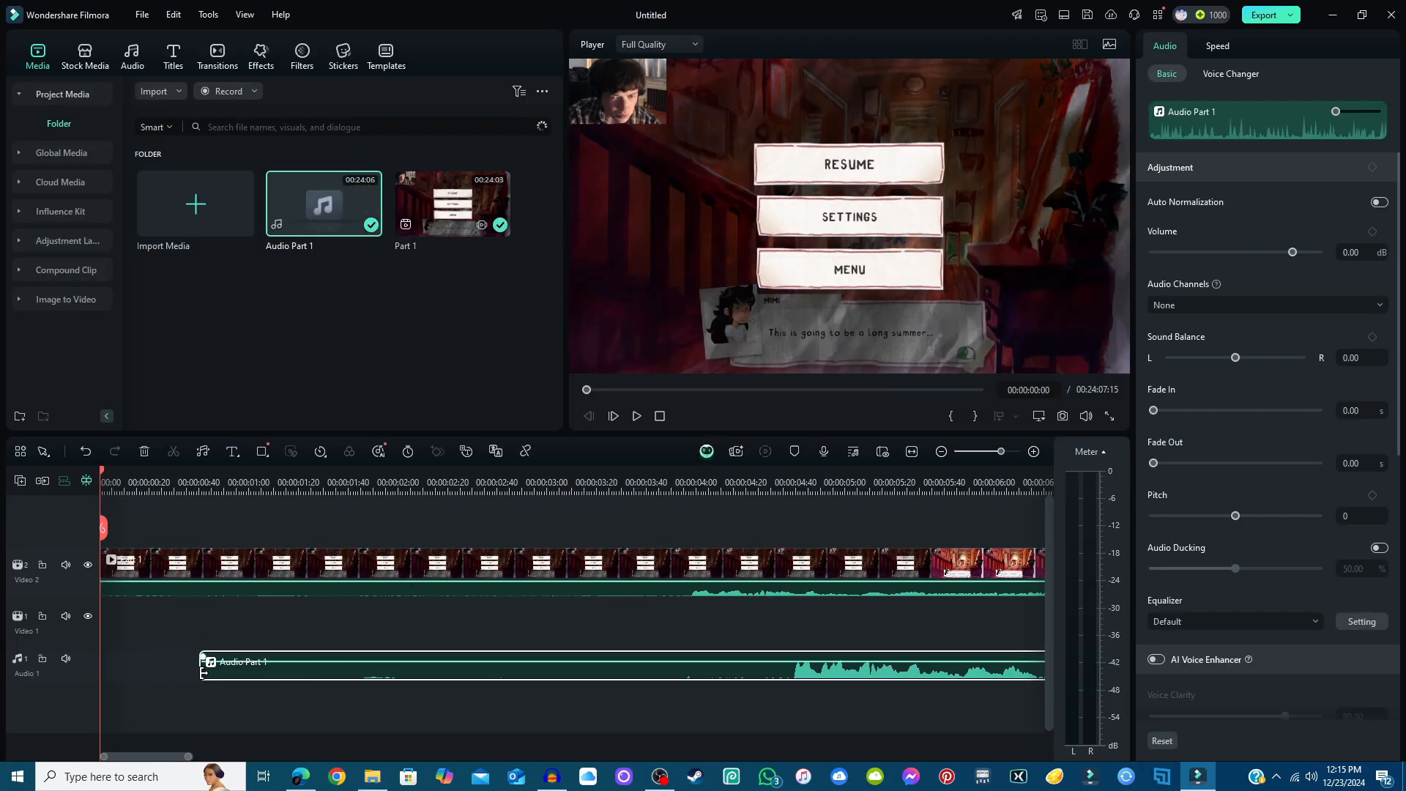
- Trim the silent beginning off the Audio Part 1 clip and move the clip to the timeline start
left_click_drag(202, 670, 501, 670)
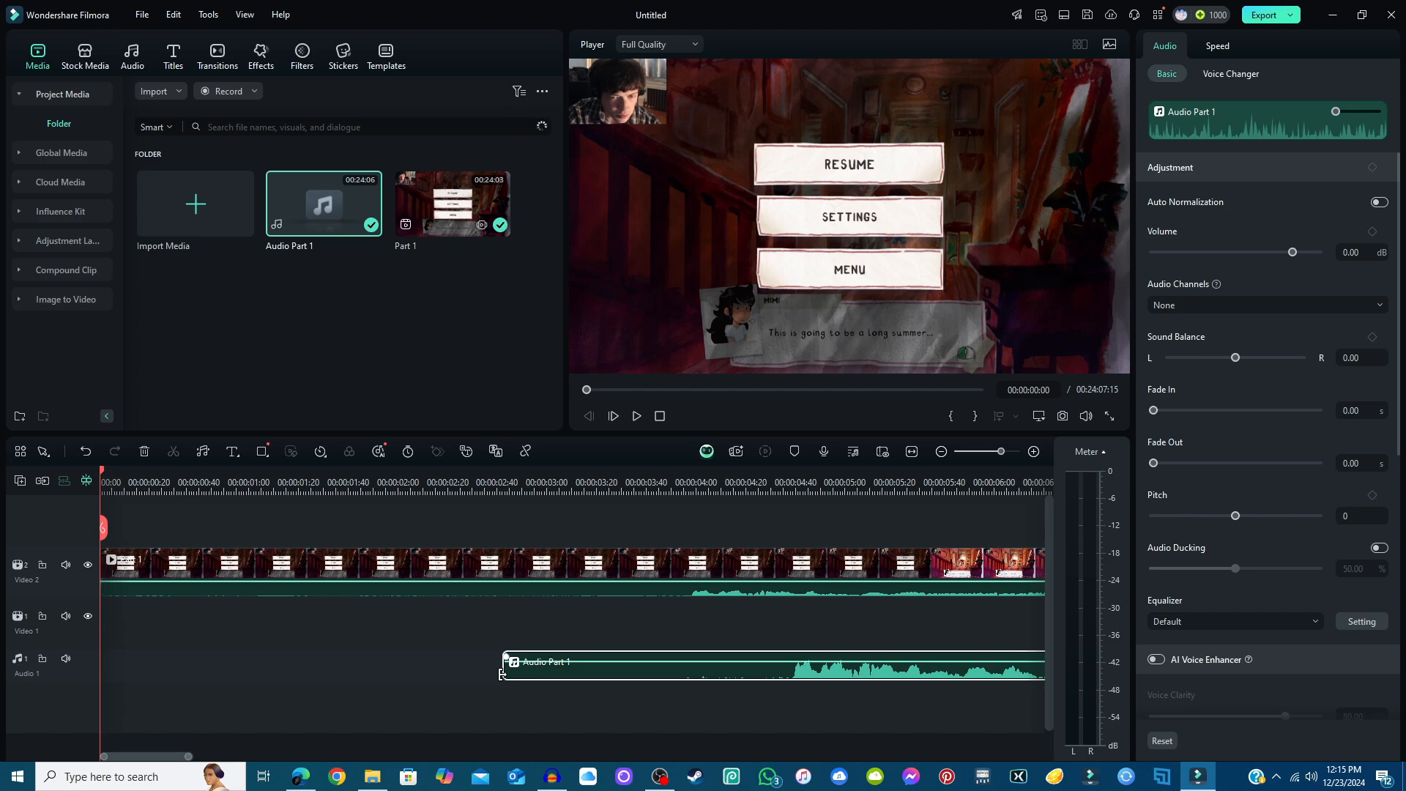
left_click_drag(503, 674, 516, 674)
left_click_drag(722, 680, 791, 681)
left_click_drag(881, 675, 191, 666)
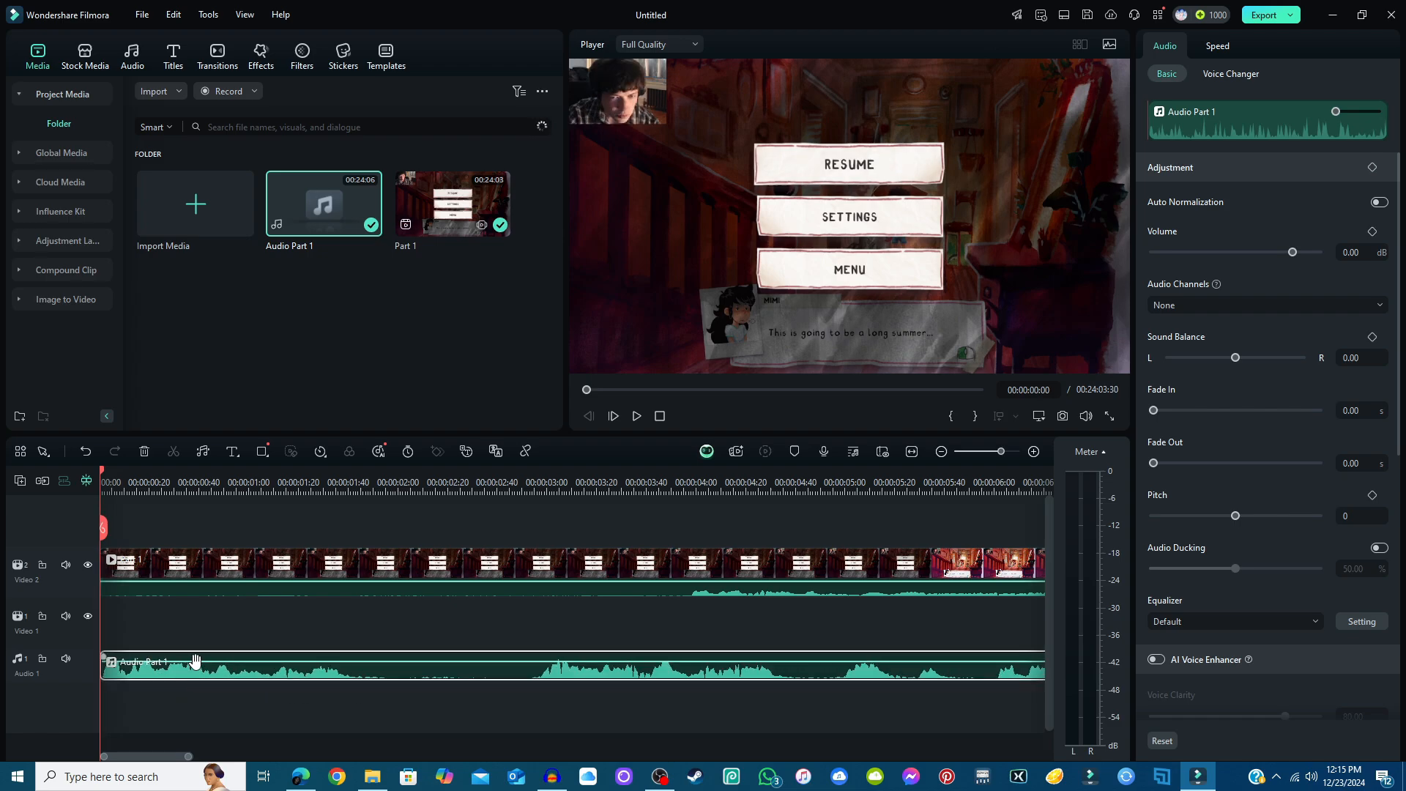
- Mute the Audio 1 track and adjust the timeline scale to compare the two waveforms
left_click(66, 658)
left_click_drag(188, 756, 333, 768)
left_click_drag(154, 764, 146, 764)
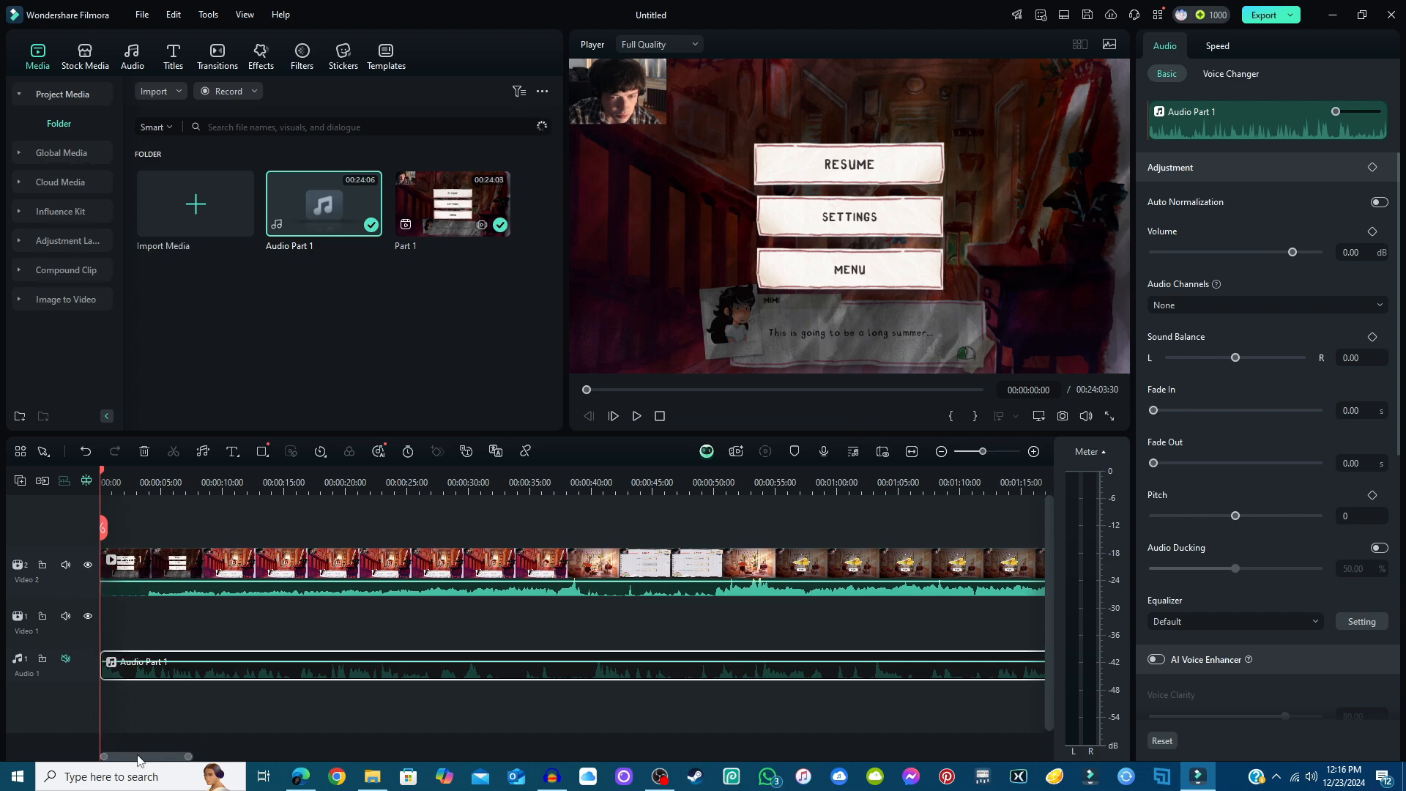
left_click_drag(104, 759, 271, 752)
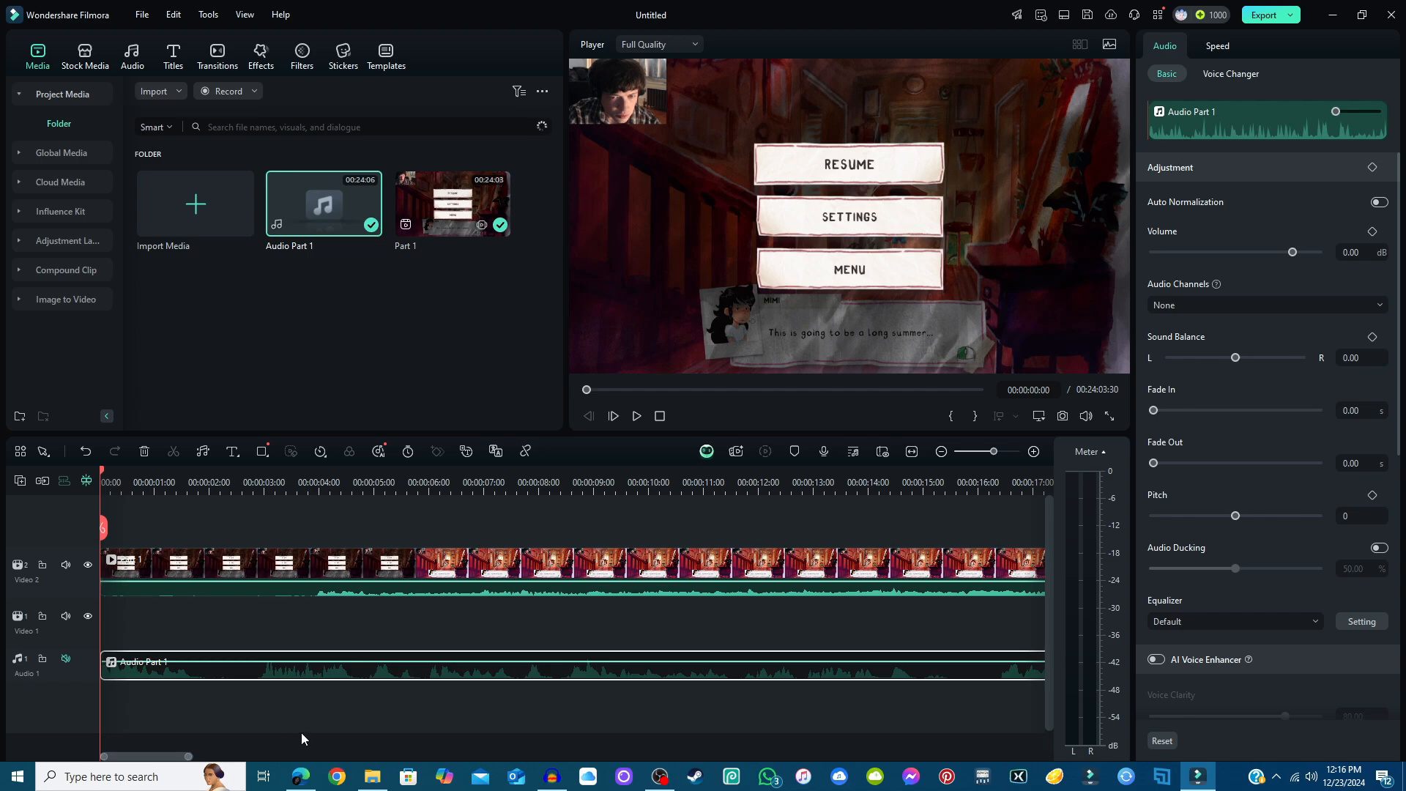
left_click(301, 738)
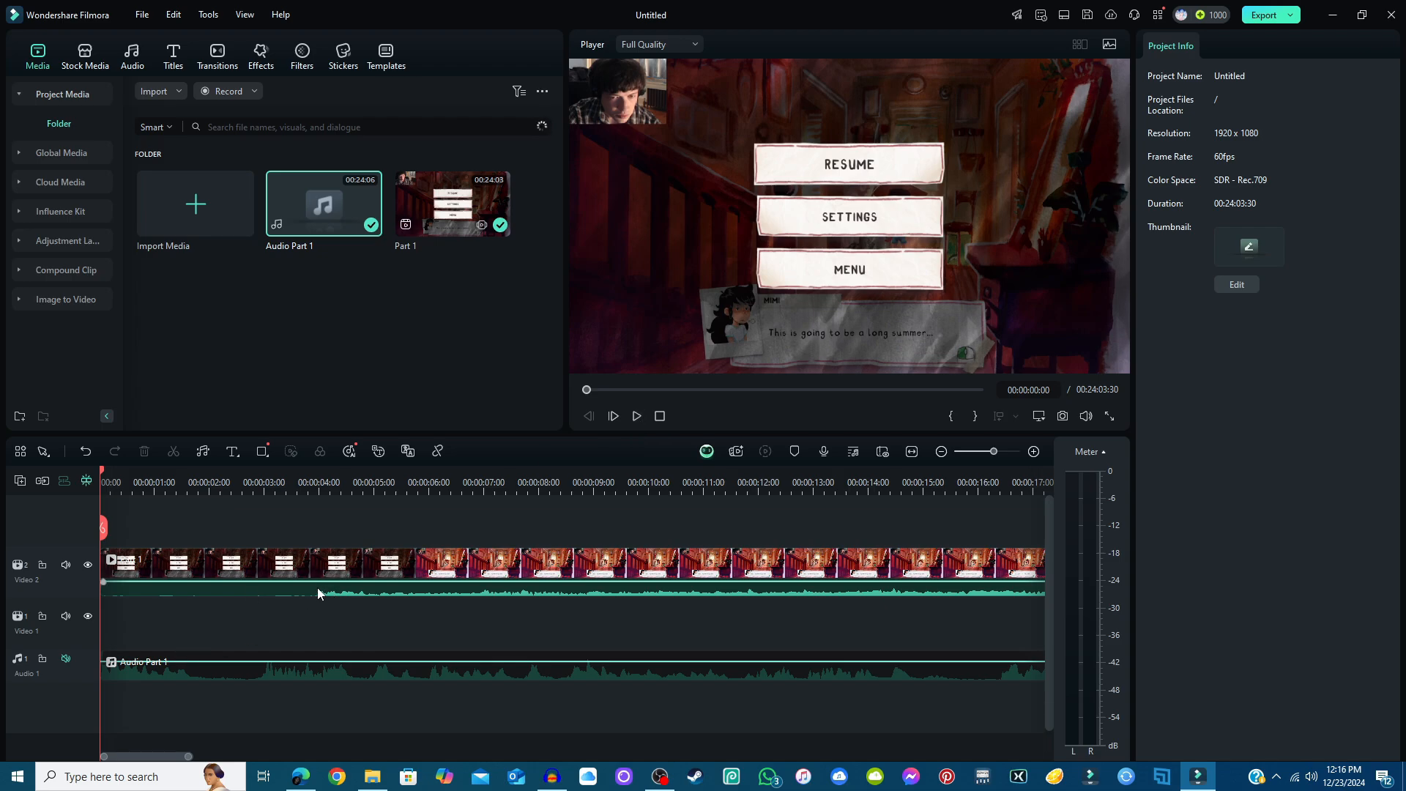
- Play the opening of the video and shift the Audio Part 1 clip to start at about 3.6 s
left_click_drag(130, 671, 224, 674)
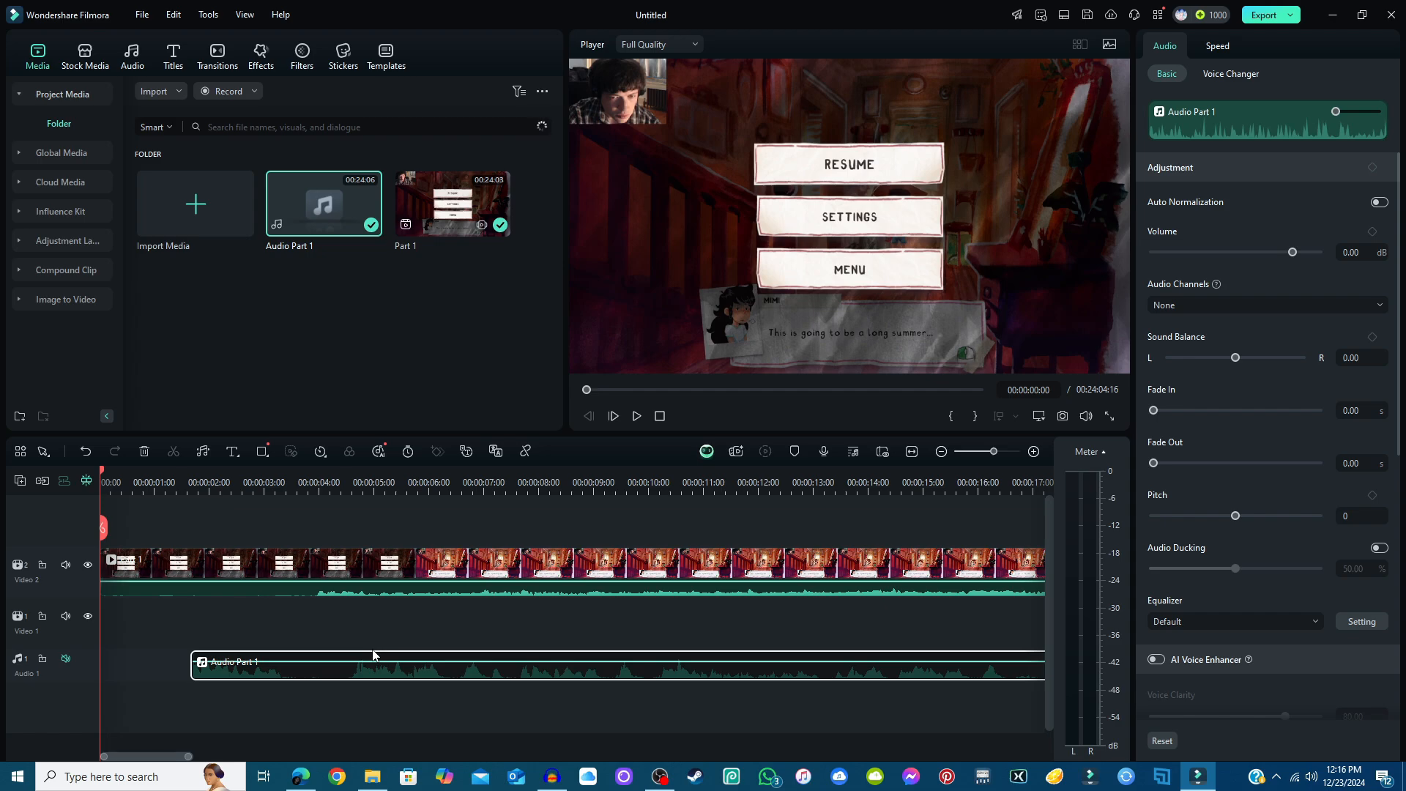
left_click(338, 623)
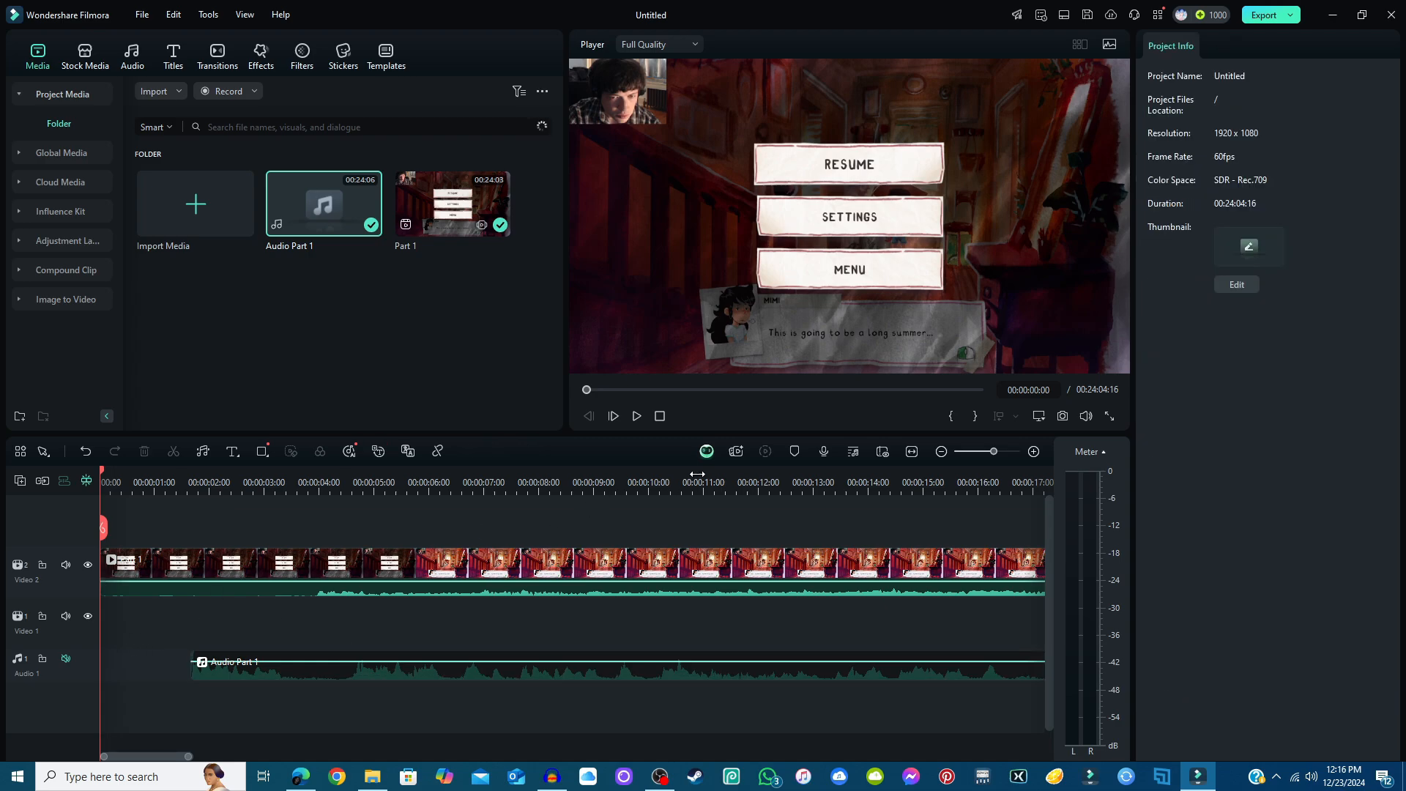
left_click(637, 416)
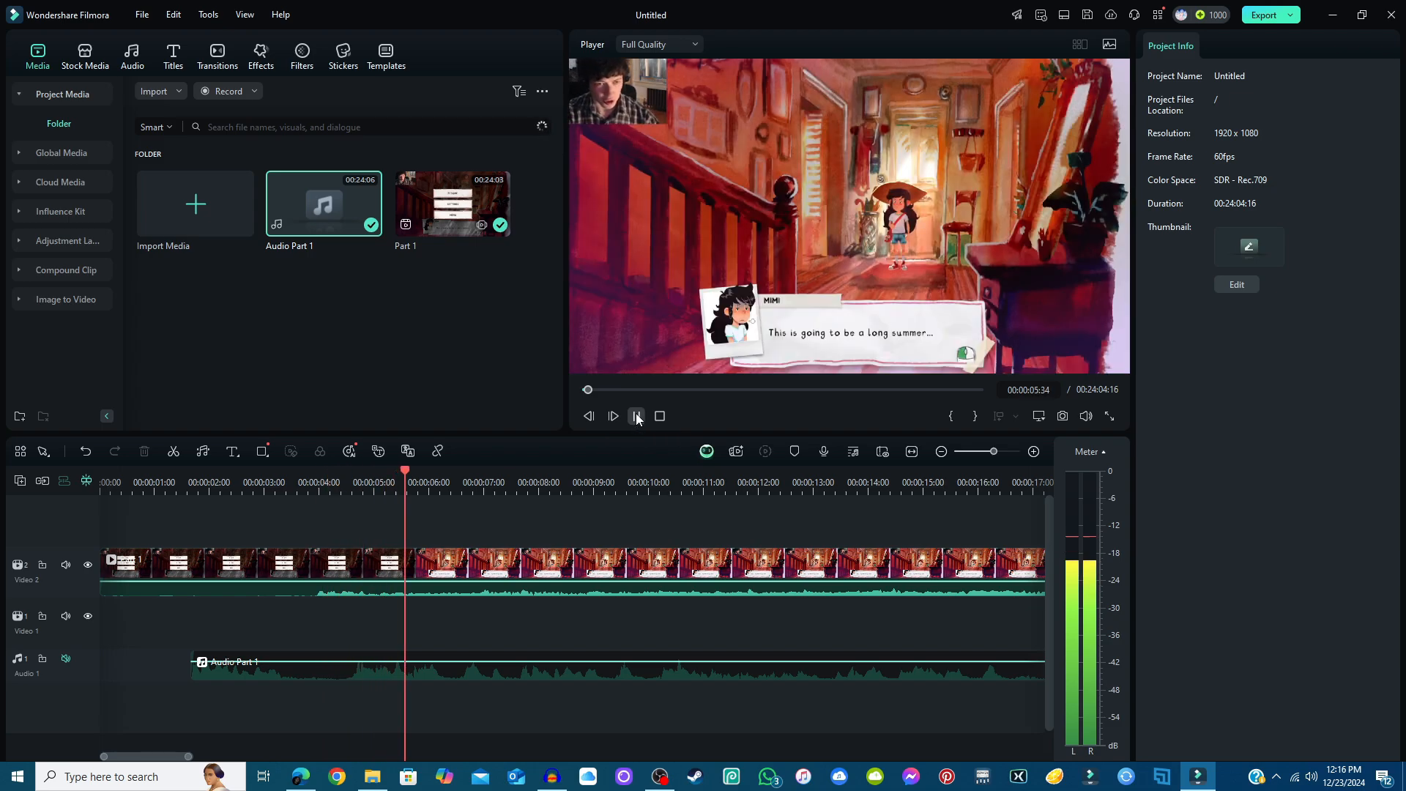
left_click(637, 416)
left_click_drag(277, 671, 386, 671)
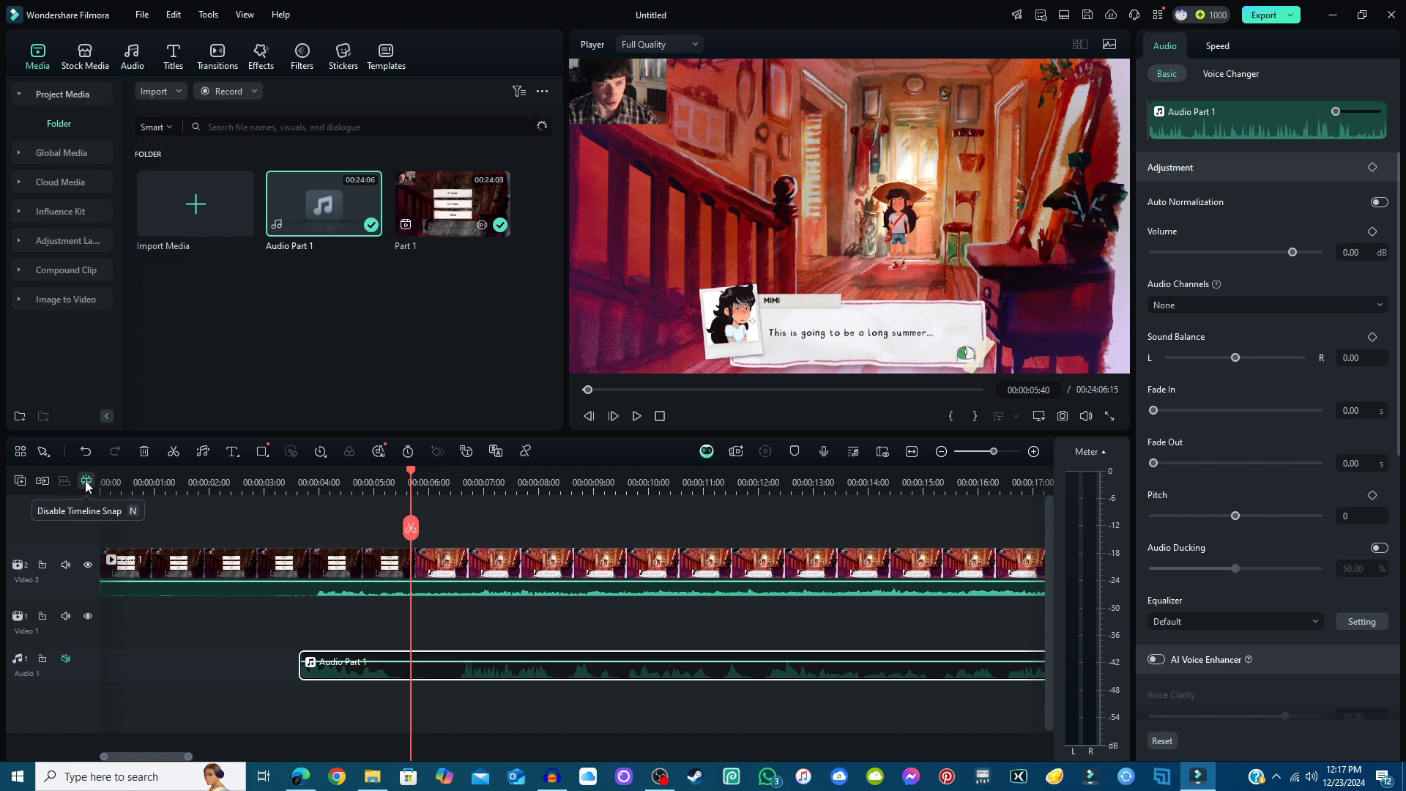
- Turn off timeline snapping and shift the Audio Part 1 clip to start at about 00:00:03:57, near the video's first speech peak
left_click(86, 481)
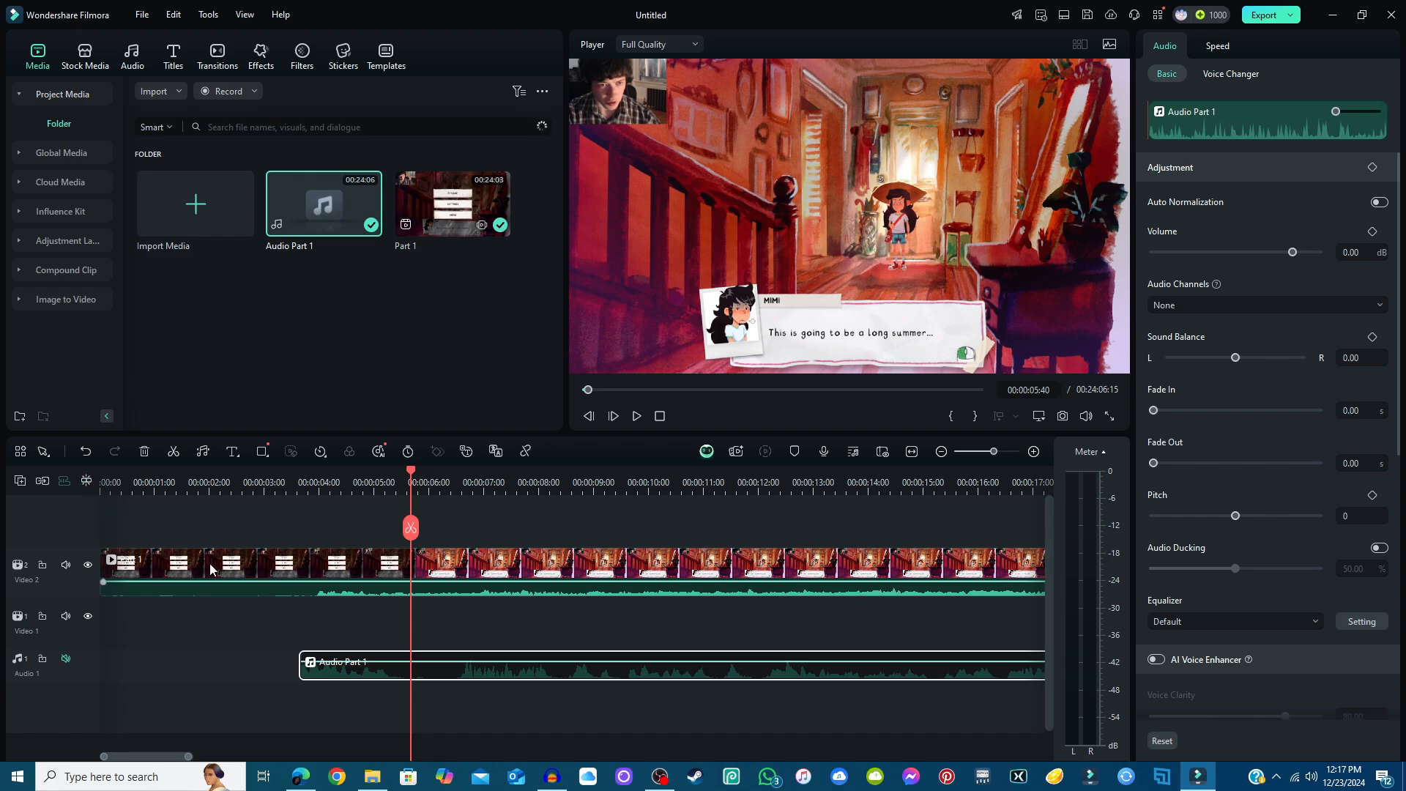
left_click_drag(335, 678, 350, 671)
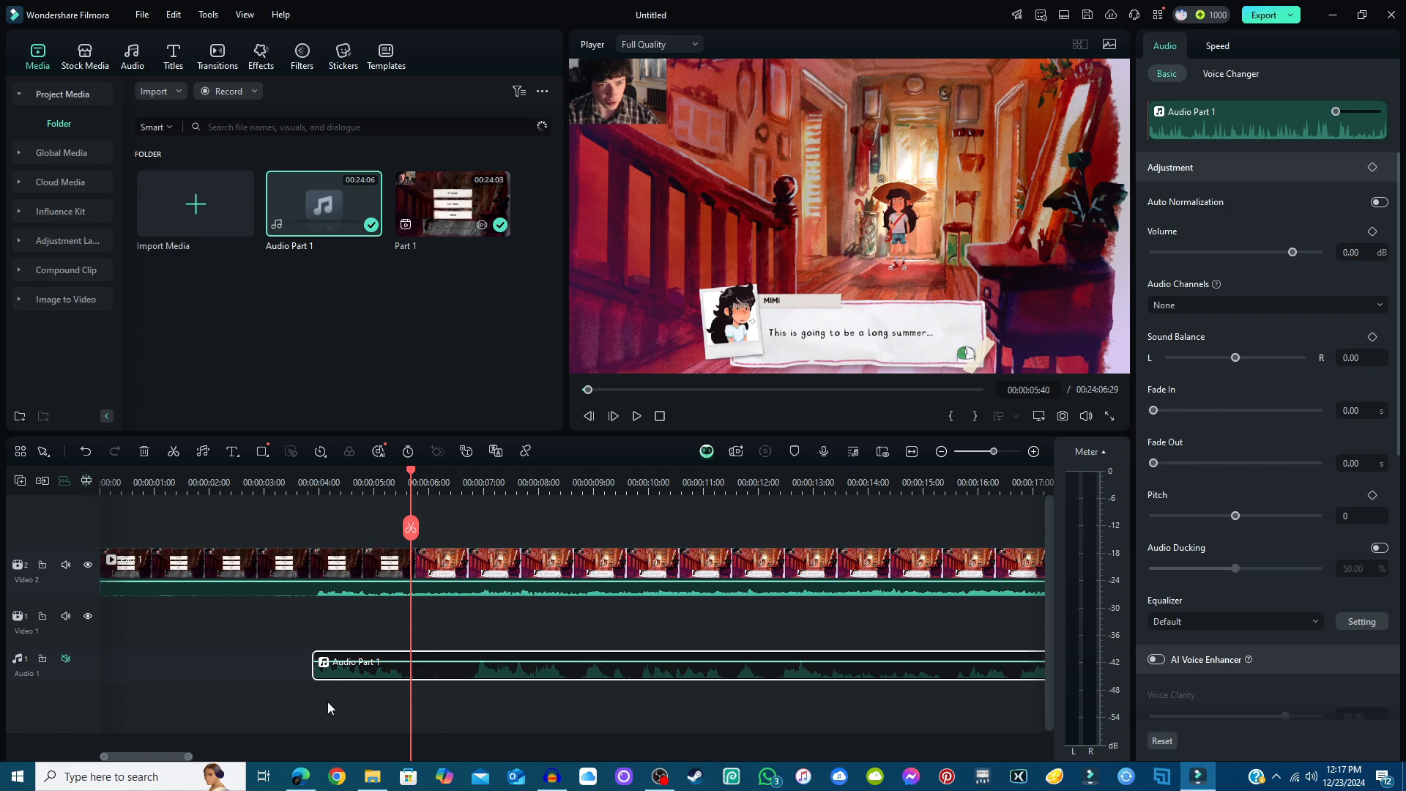
left_click_drag(411, 471, 303, 483)
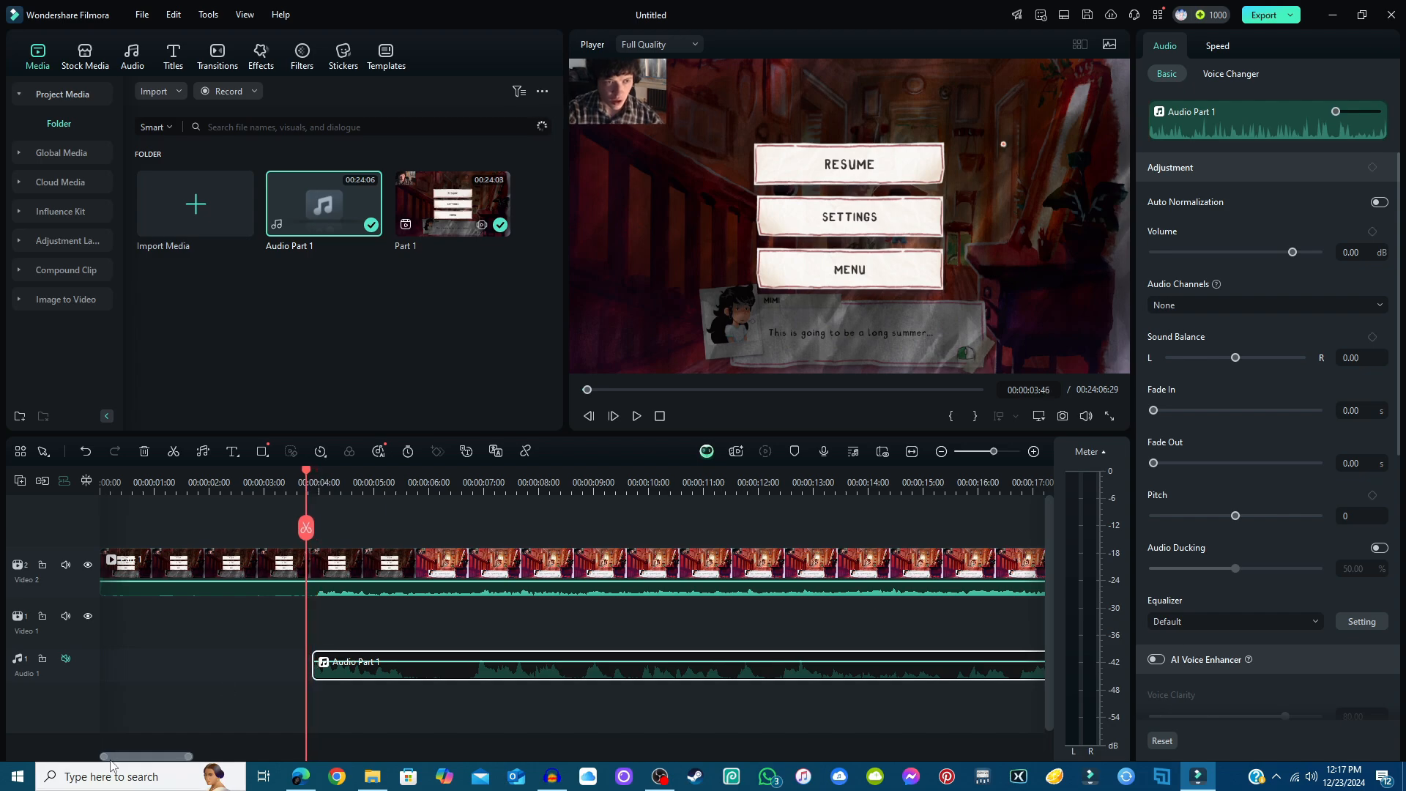
left_click_drag(103, 758, 460, 728)
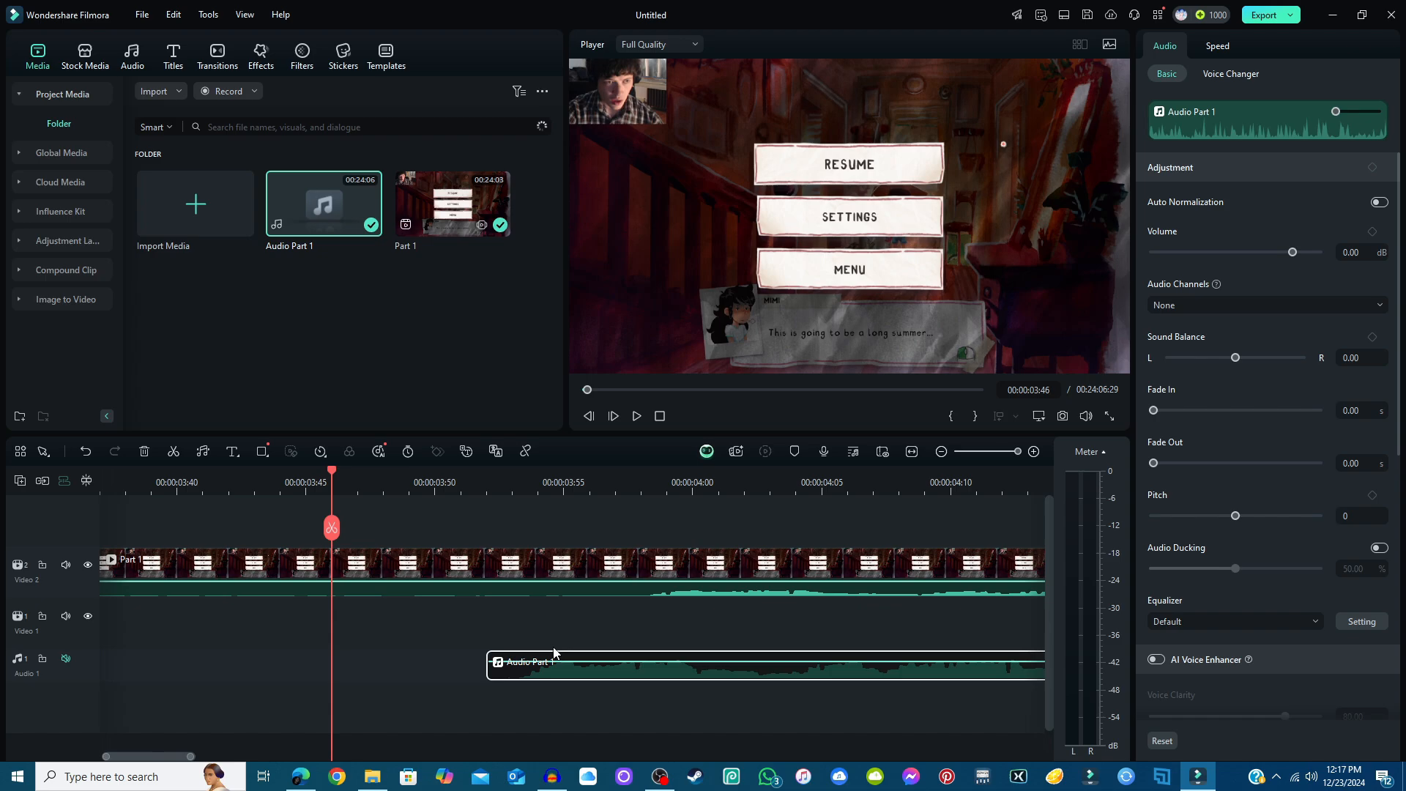
left_click_drag(543, 672, 672, 672)
- Unmute the Audio 1 track and nudge the Audio Part 1 clip to start at about 00:00:03:58
left_click(66, 659)
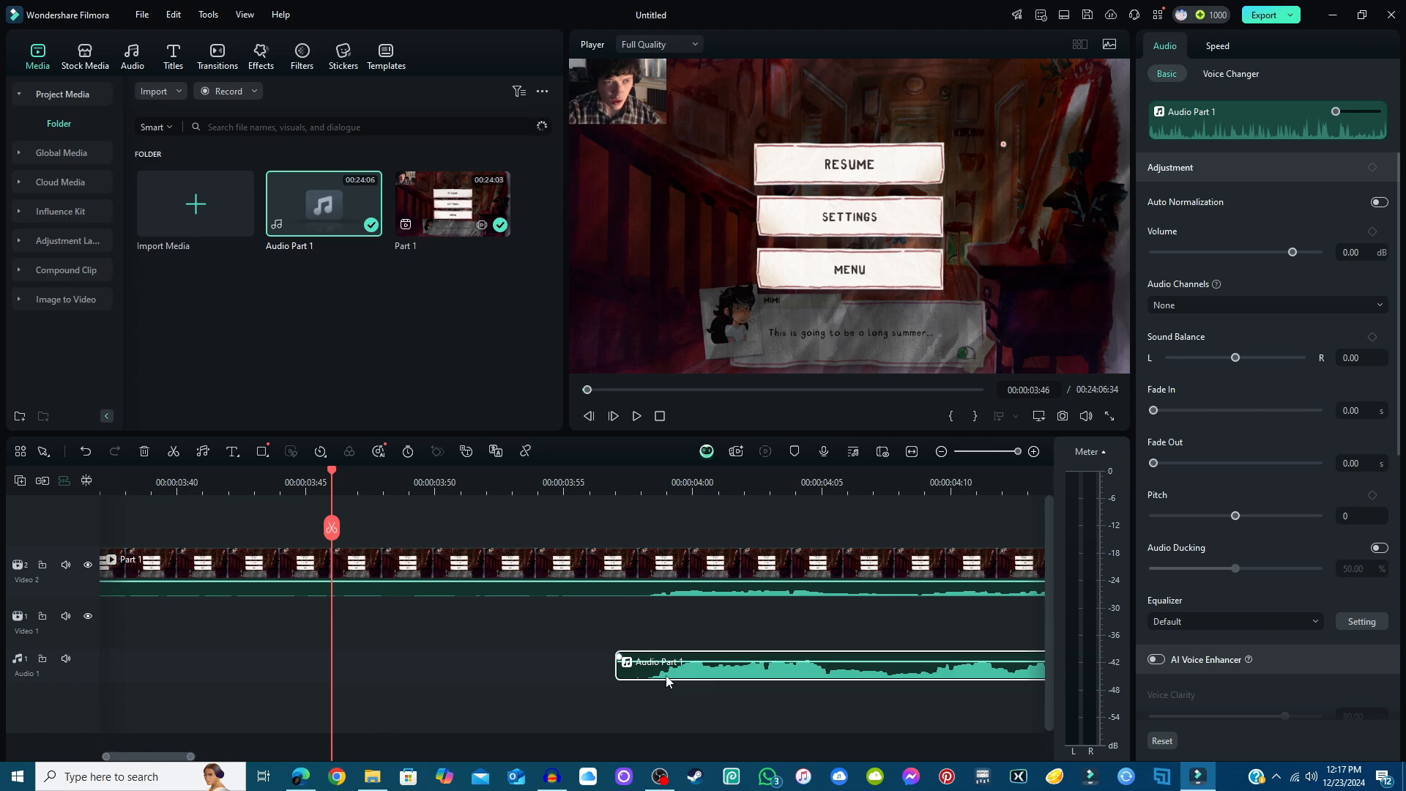
left_click_drag(666, 680, 693, 679)
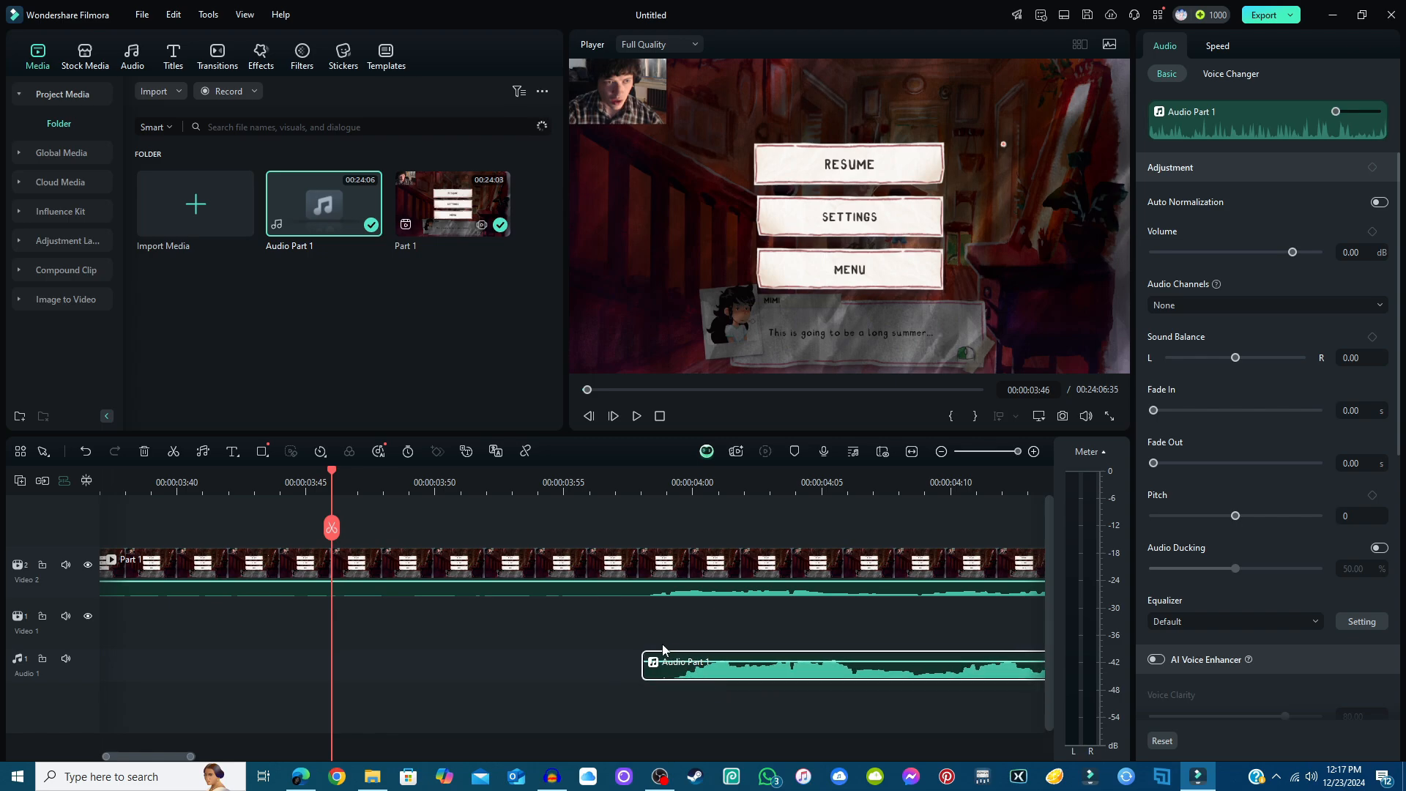
left_click(656, 642)
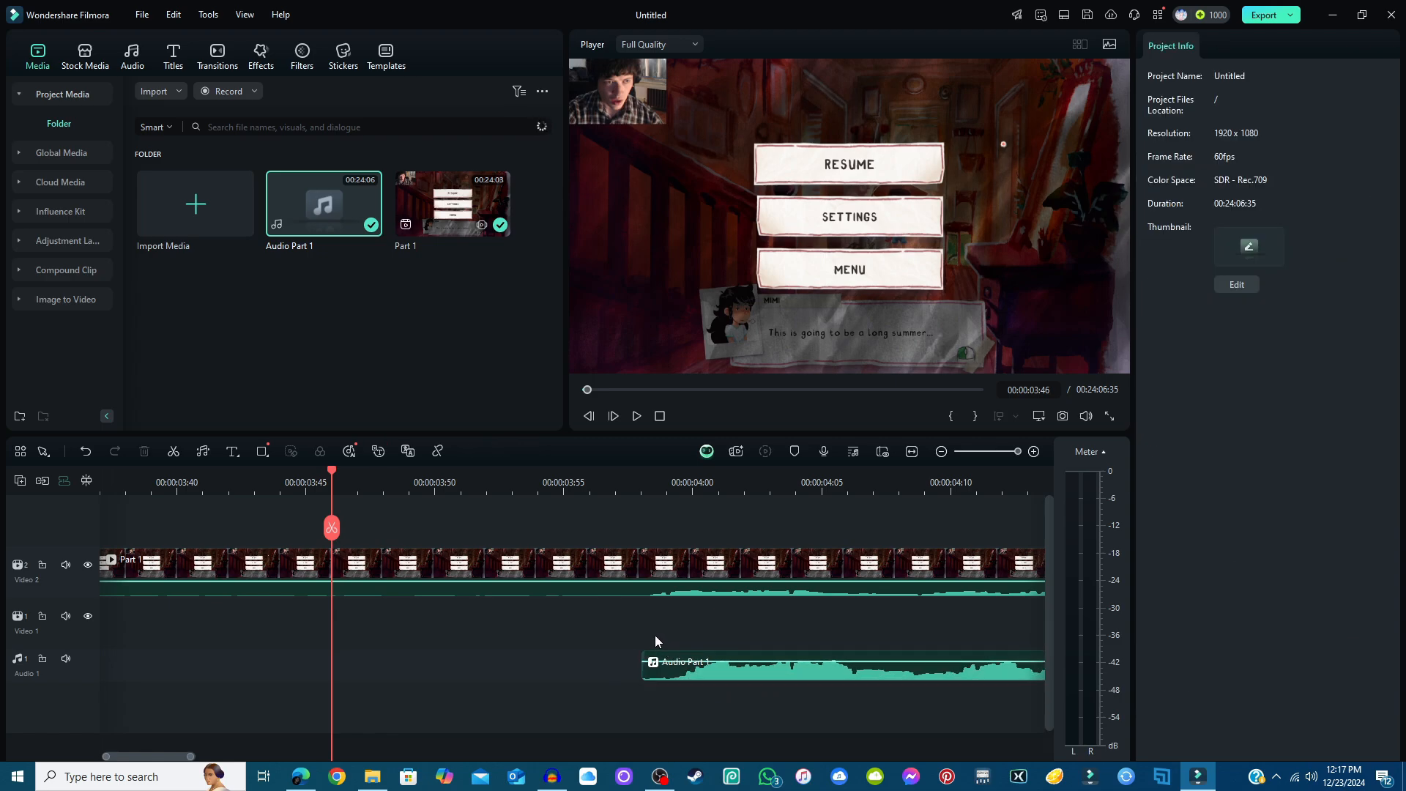
- Play the video around 4 seconds with the Audio 1 track muted, and unmute the track
left_click(66, 659)
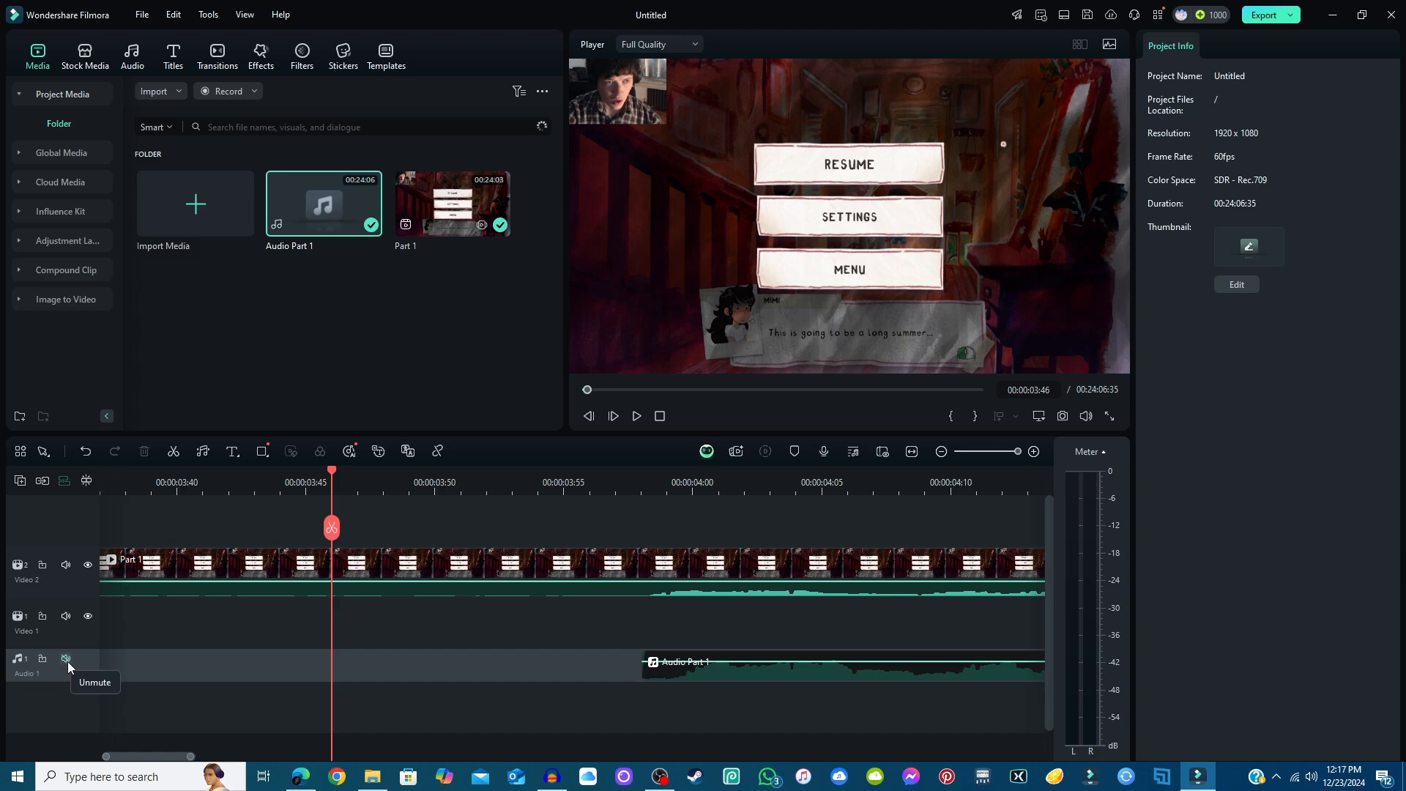
left_click(637, 415)
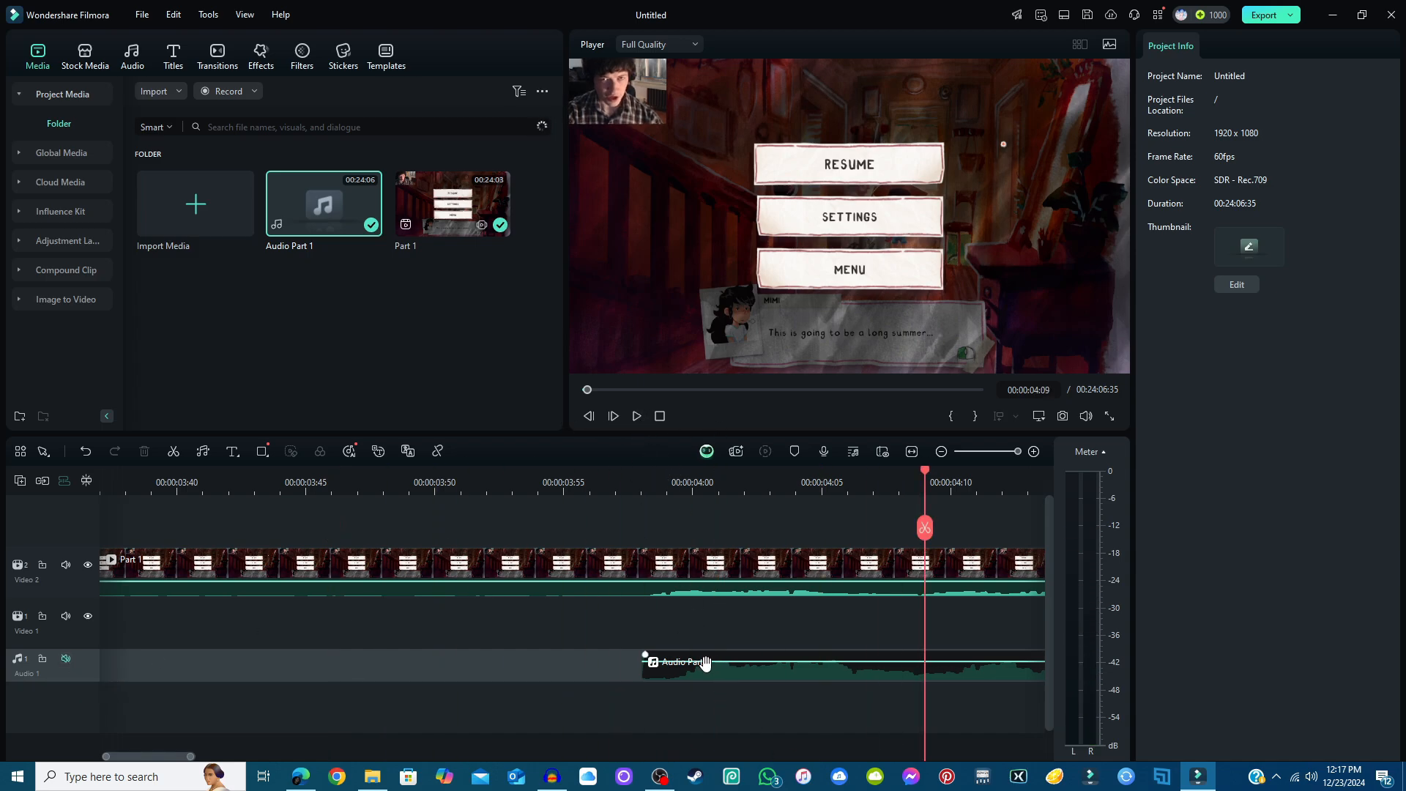
left_click(67, 659)
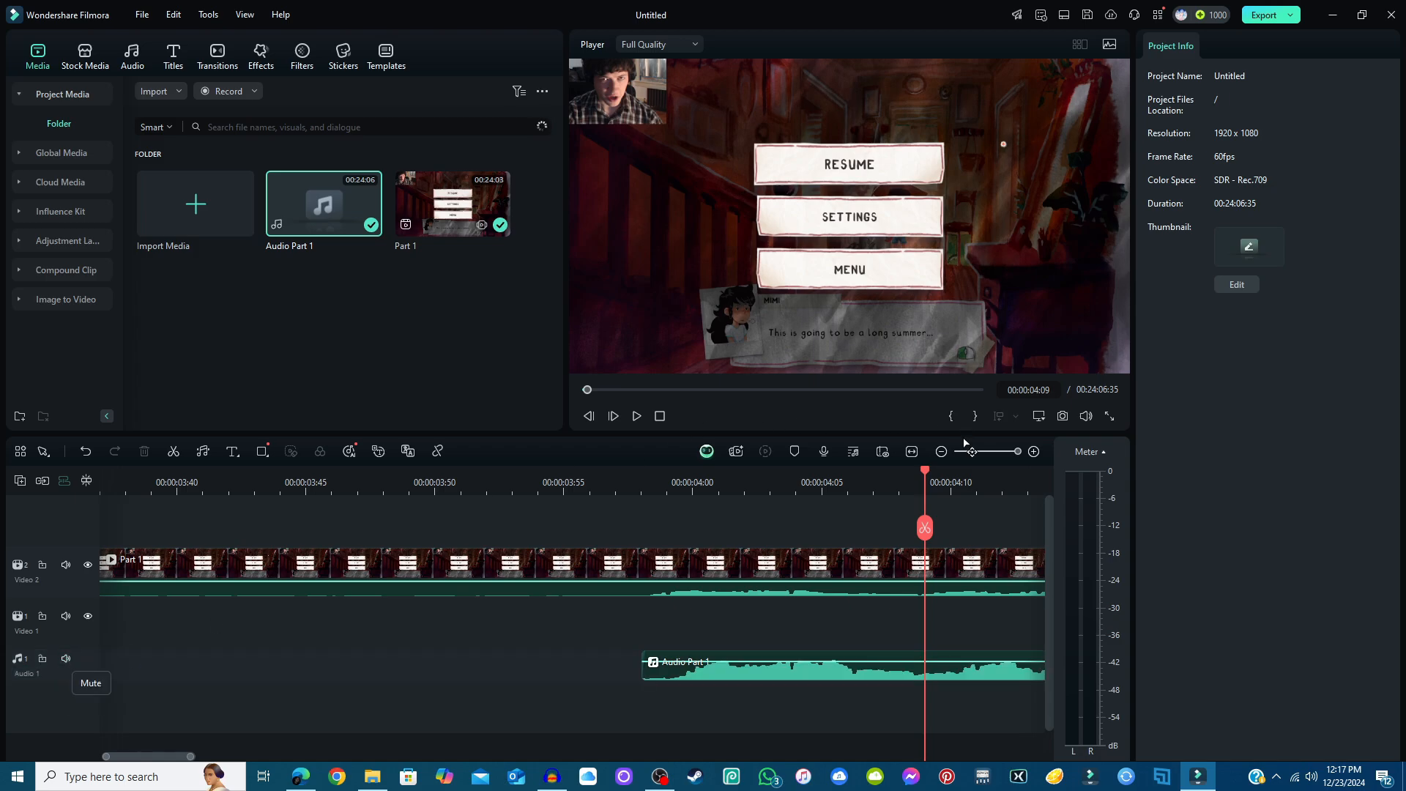
- Replay the video from about 00:00:03:53 and shift the Audio Part 1 clip to start at about 00:00:03:57
left_click_drag(922, 473, 512, 473)
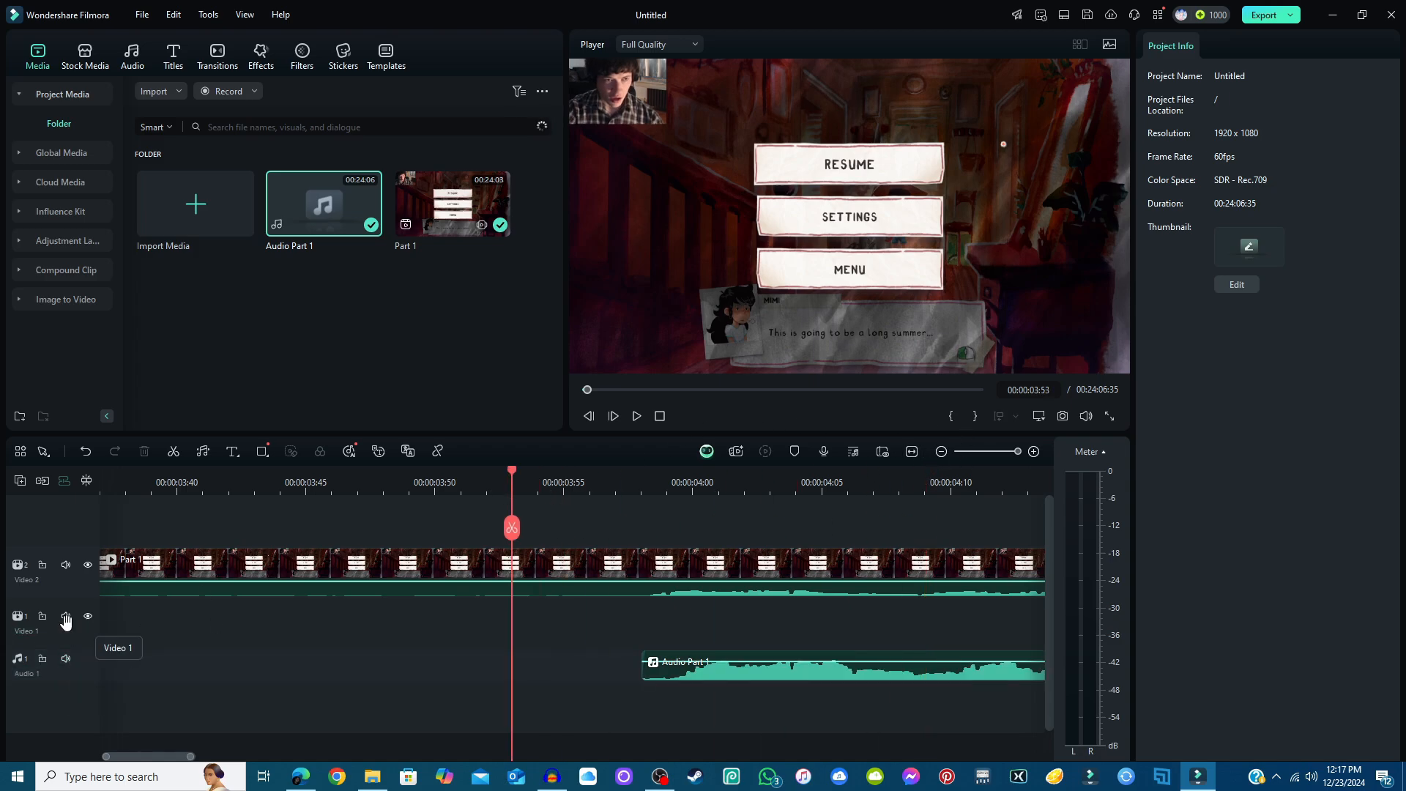
left_click(638, 418)
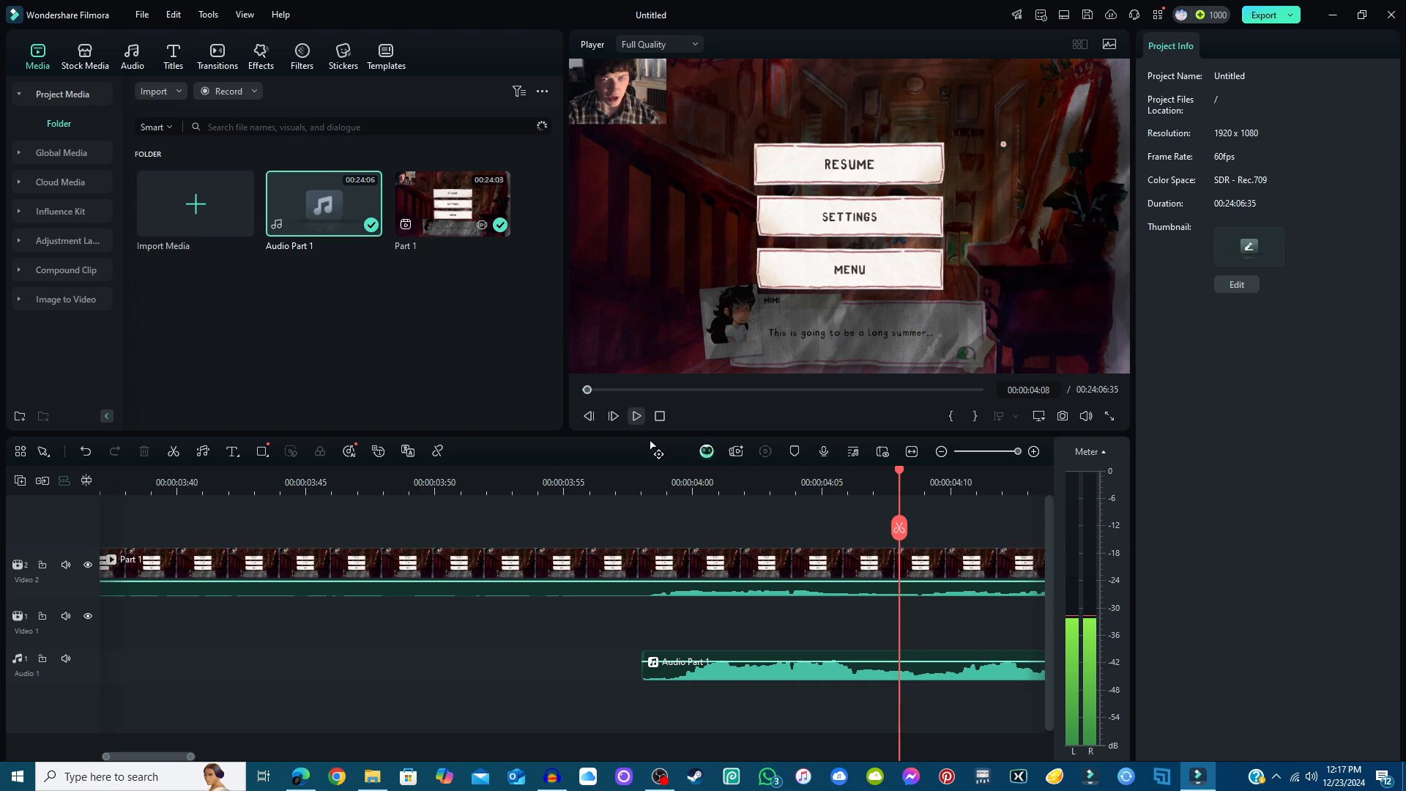
left_click_drag(754, 674, 726, 671)
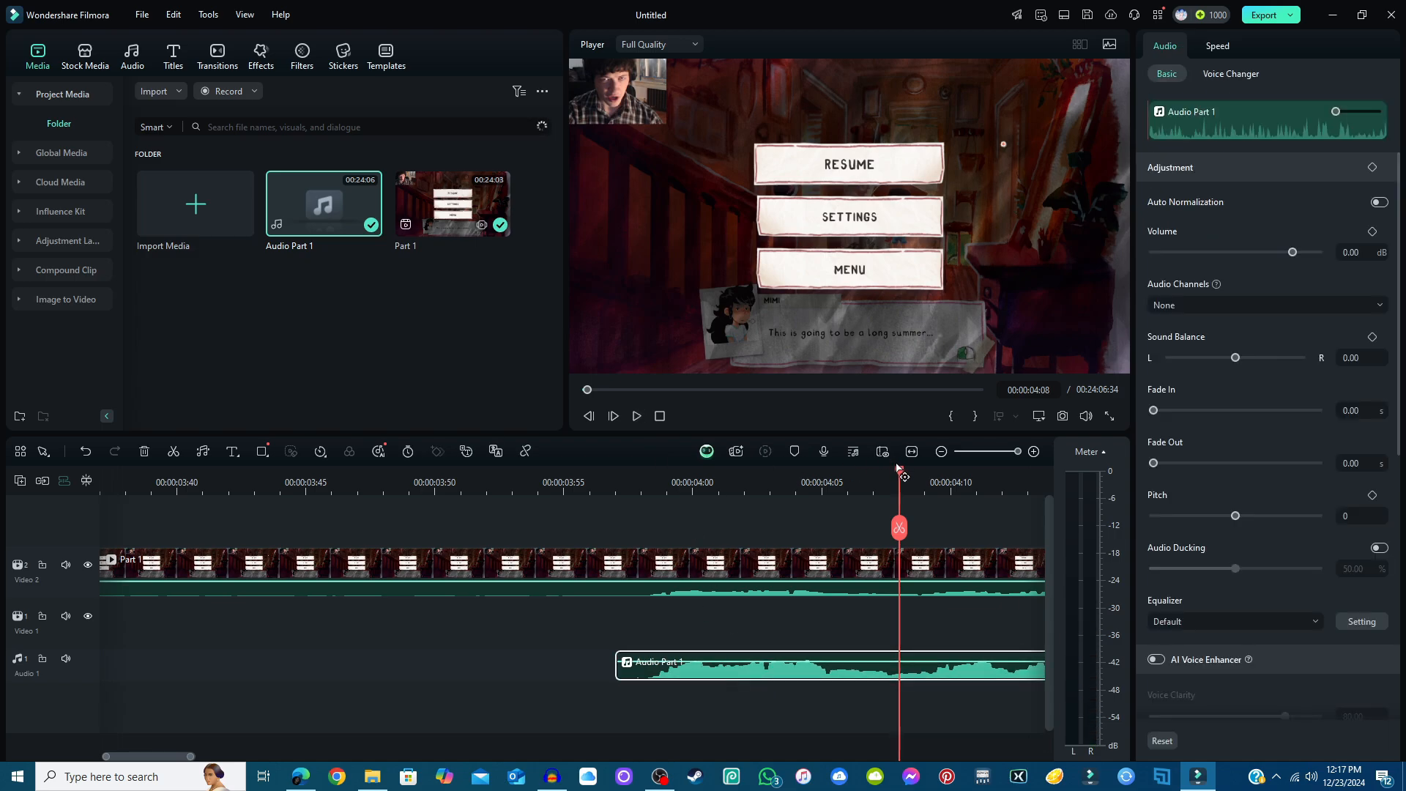
- Play the video from about 00:00:03:51 to check how the Audio Part 1 clip lines up with the video's speech
left_click_drag(899, 470, 460, 506)
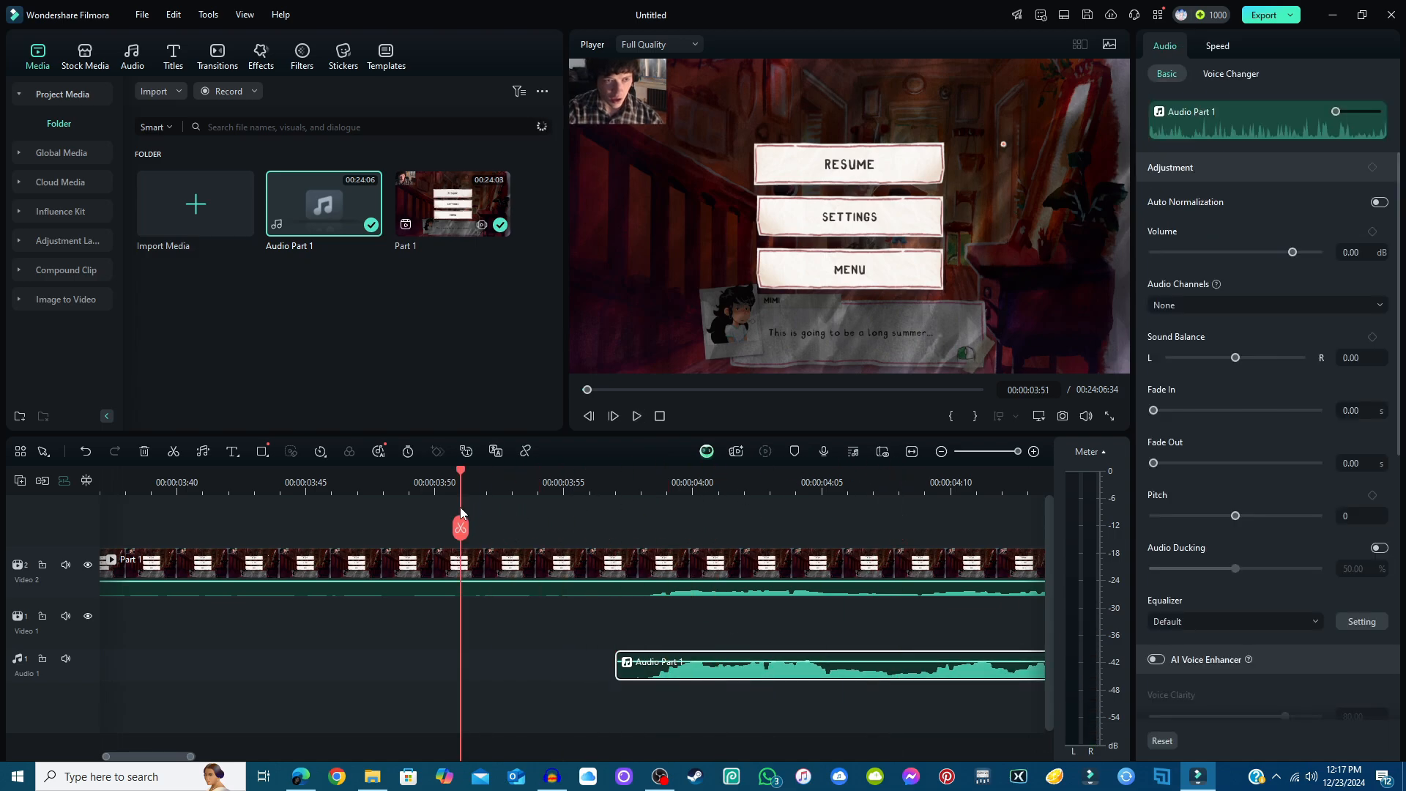
left_click(635, 419)
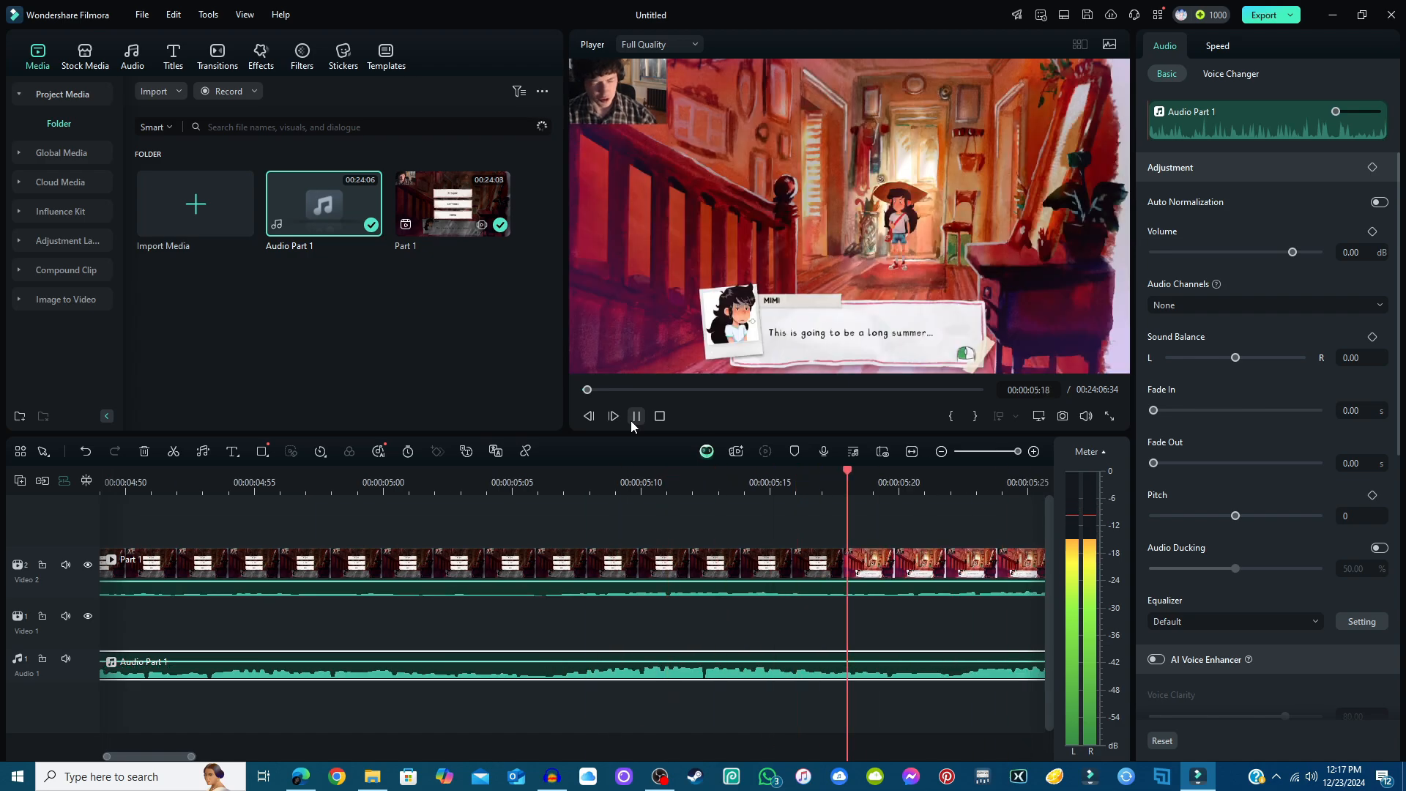
left_click(635, 417)
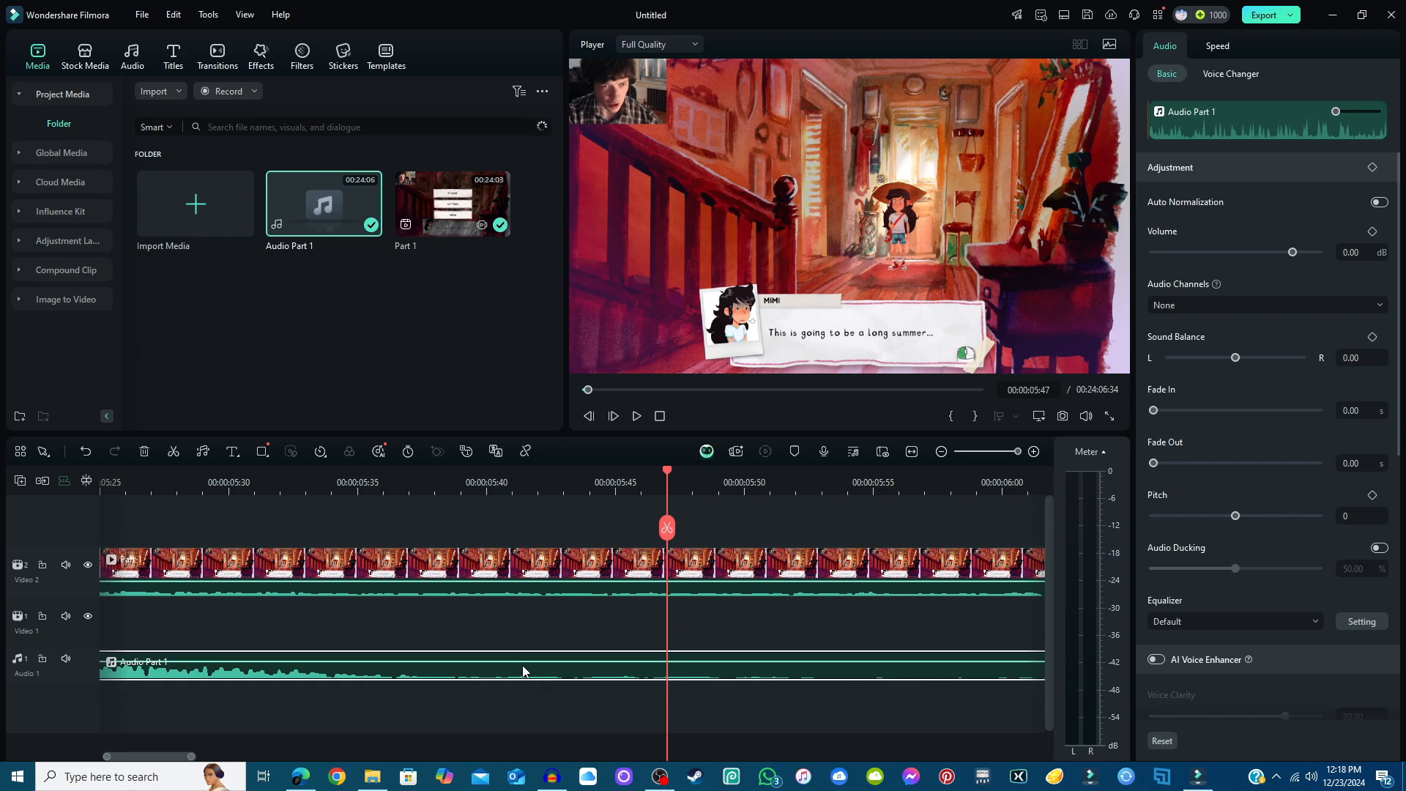
- Raise the Audio Part 1 clip's volume to 5.25 dB and lower the Part 1 video clip's own volume
left_click_drag(522, 664, 532, 659)
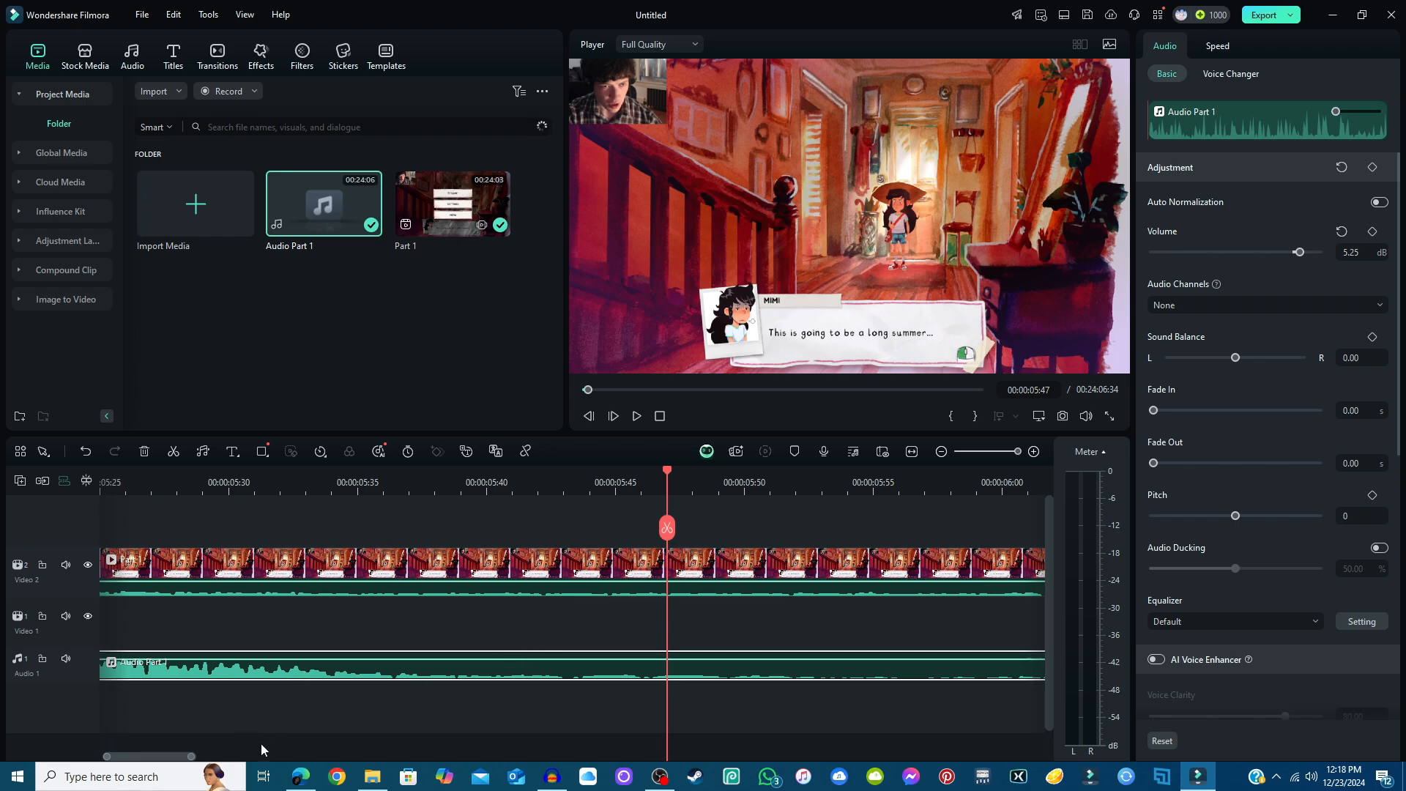
left_click_drag(192, 756, 693, 660)
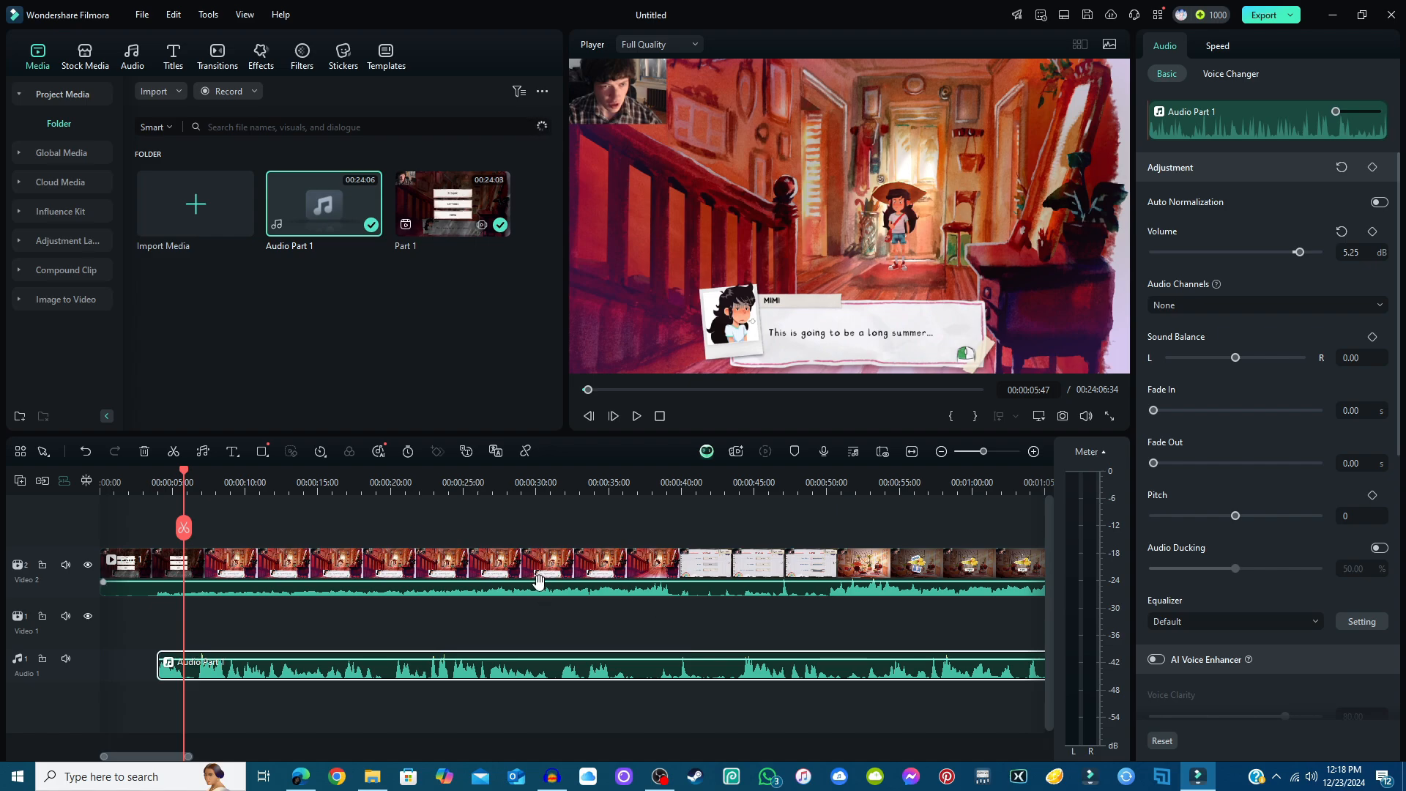
left_click_drag(539, 581, 552, 587)
scroll(542, 617, "right", 1)
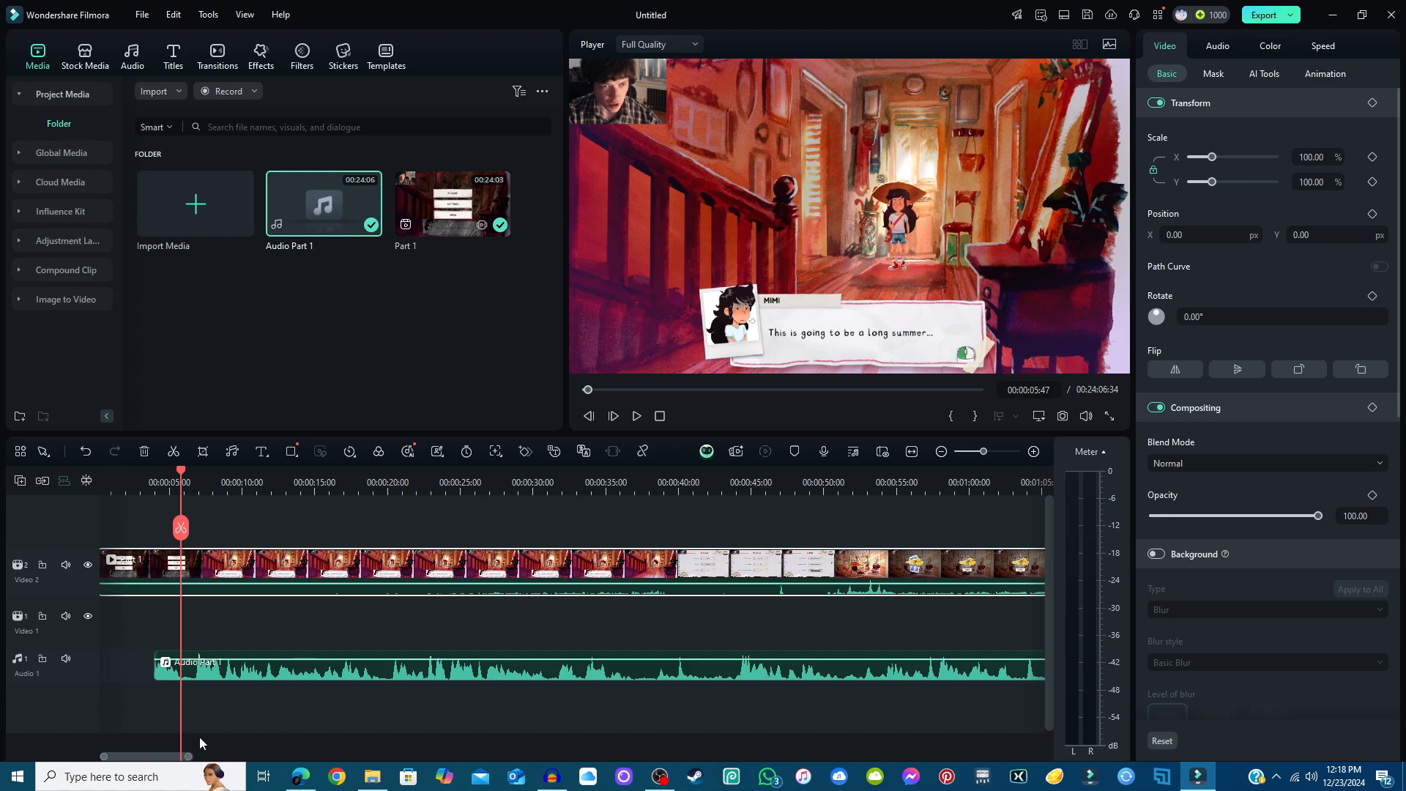
- Set the Audio Part 1 clip's volume to 3.56 dB
left_click_drag(186, 756, 850, 728)
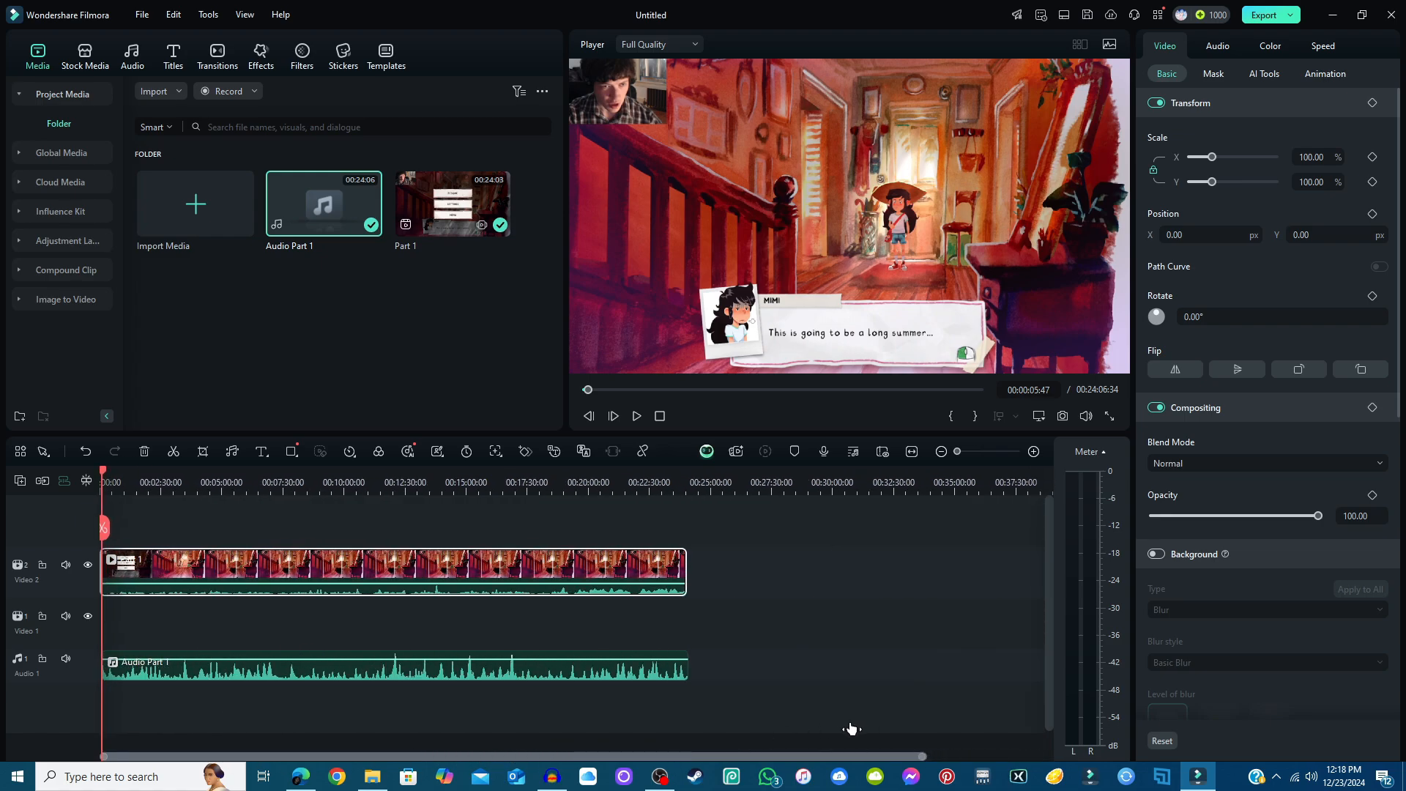
left_click(847, 715)
left_click(561, 664)
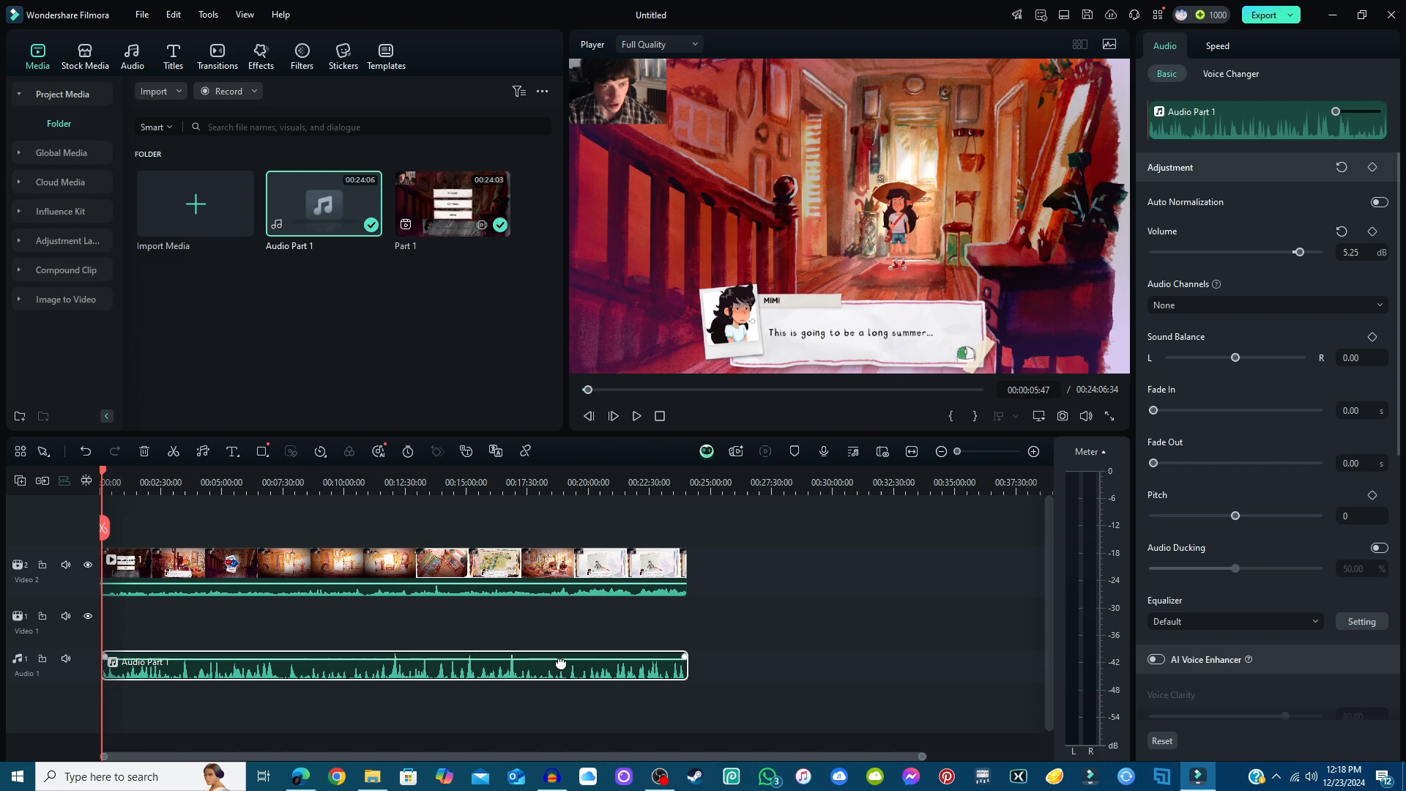
left_click_drag(561, 664, 584, 661)
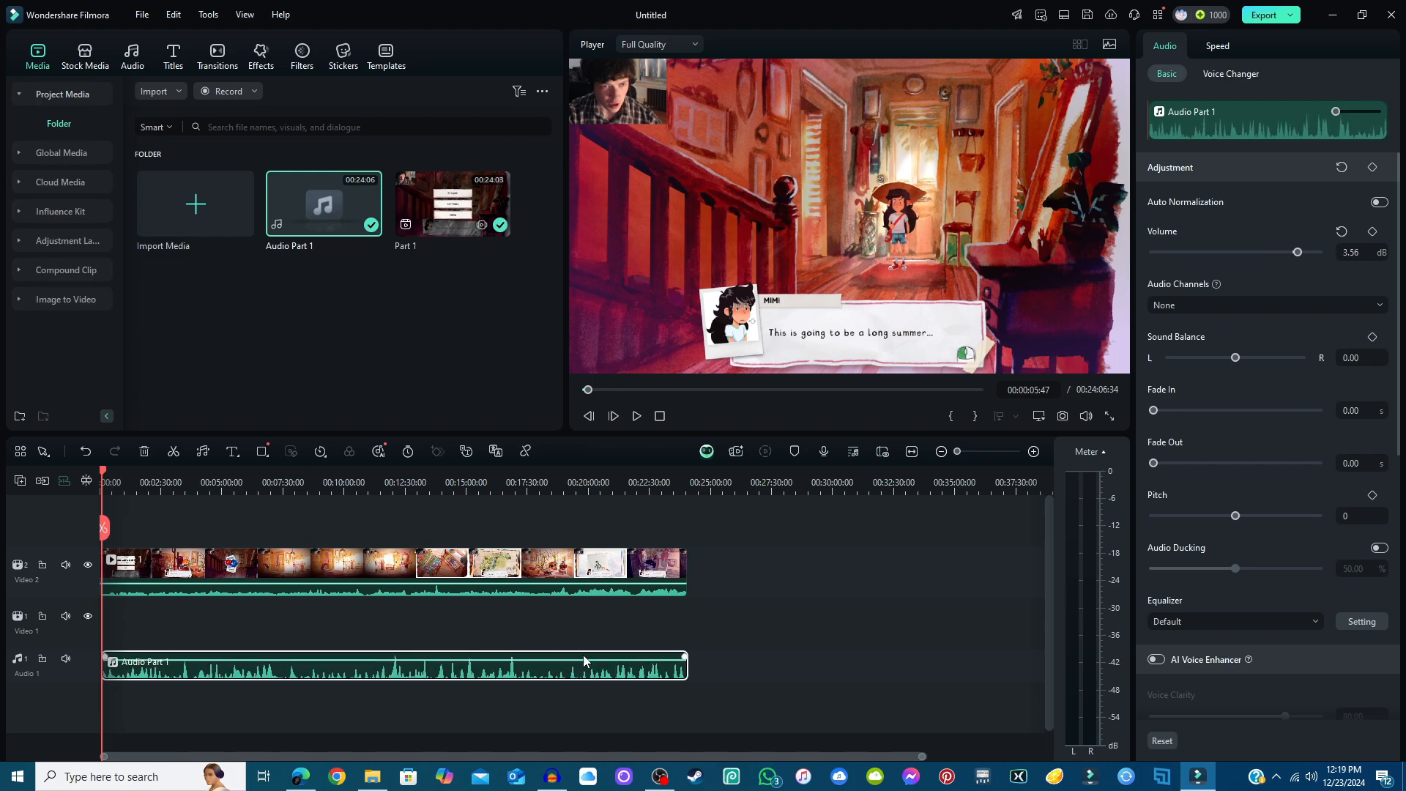
left_click(744, 592)
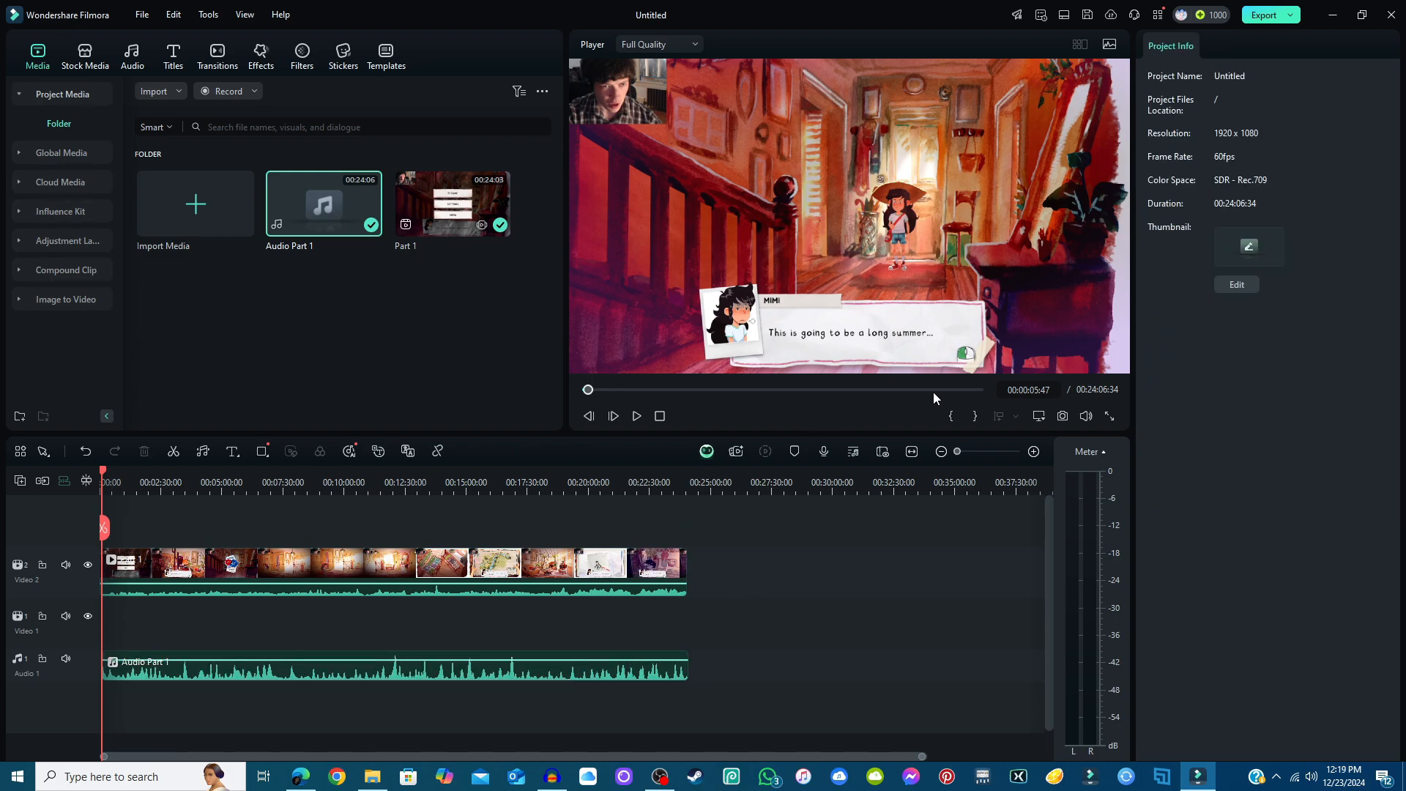
- Add the Fade transition to the end of the Part 1 video clip
left_click(970, 390)
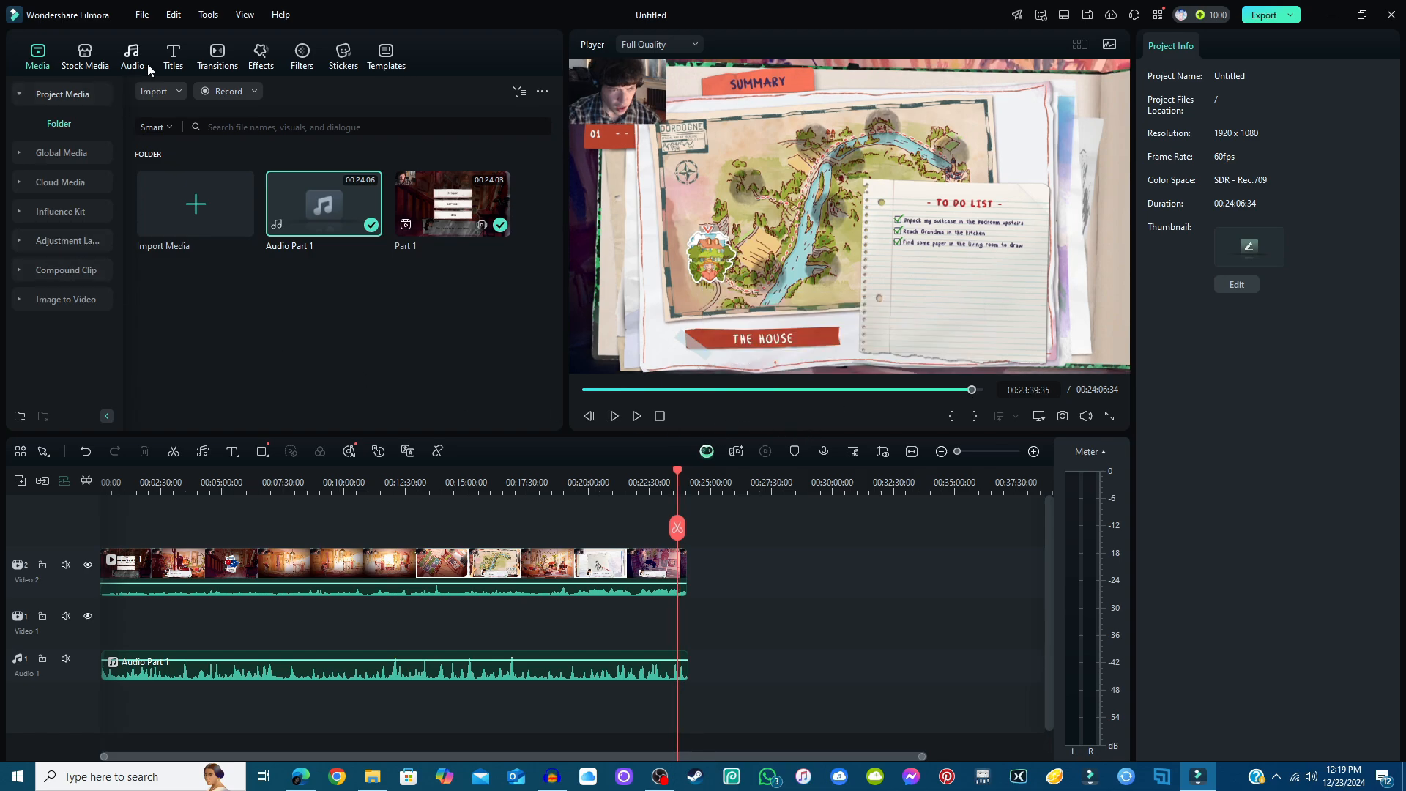
left_click(217, 53)
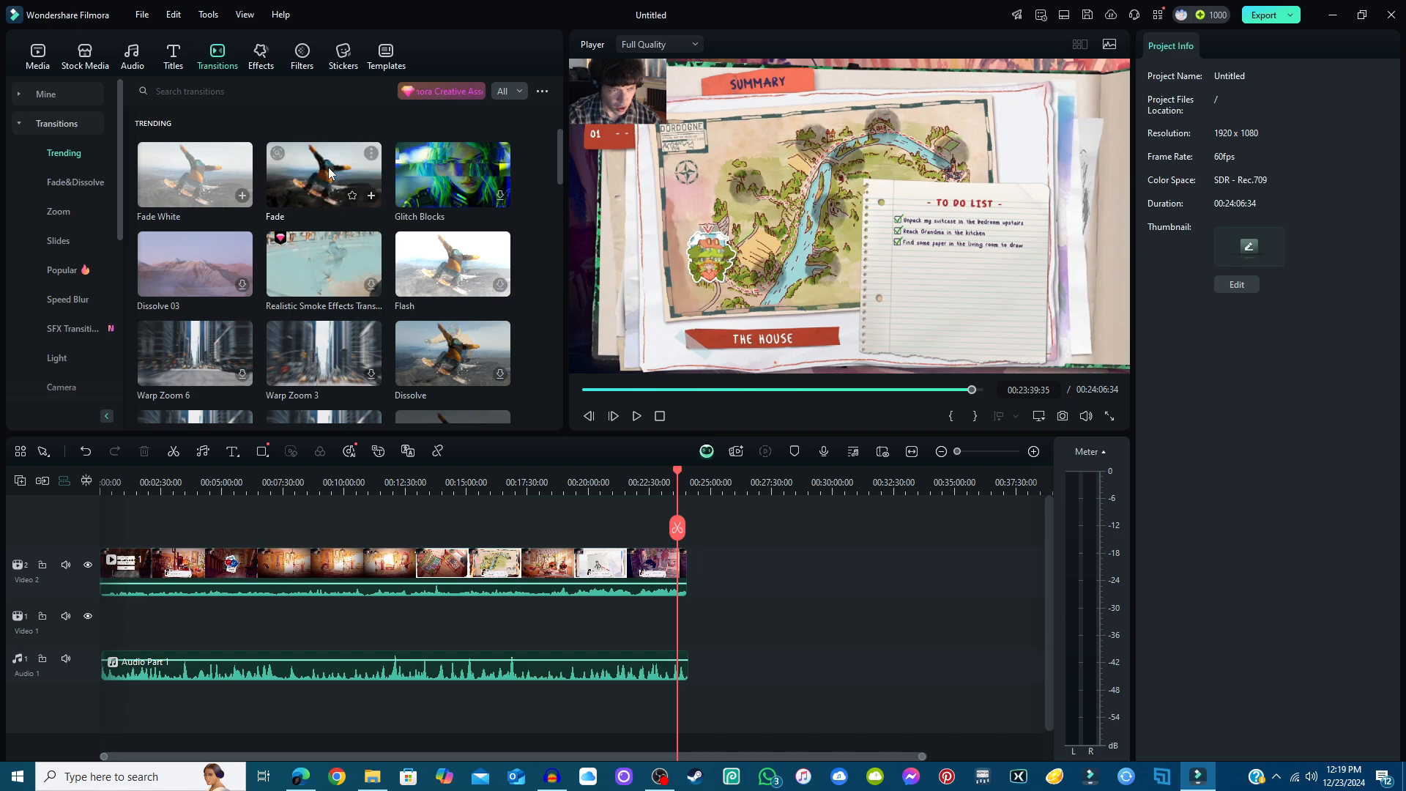
left_click_drag(328, 173, 300, 186)
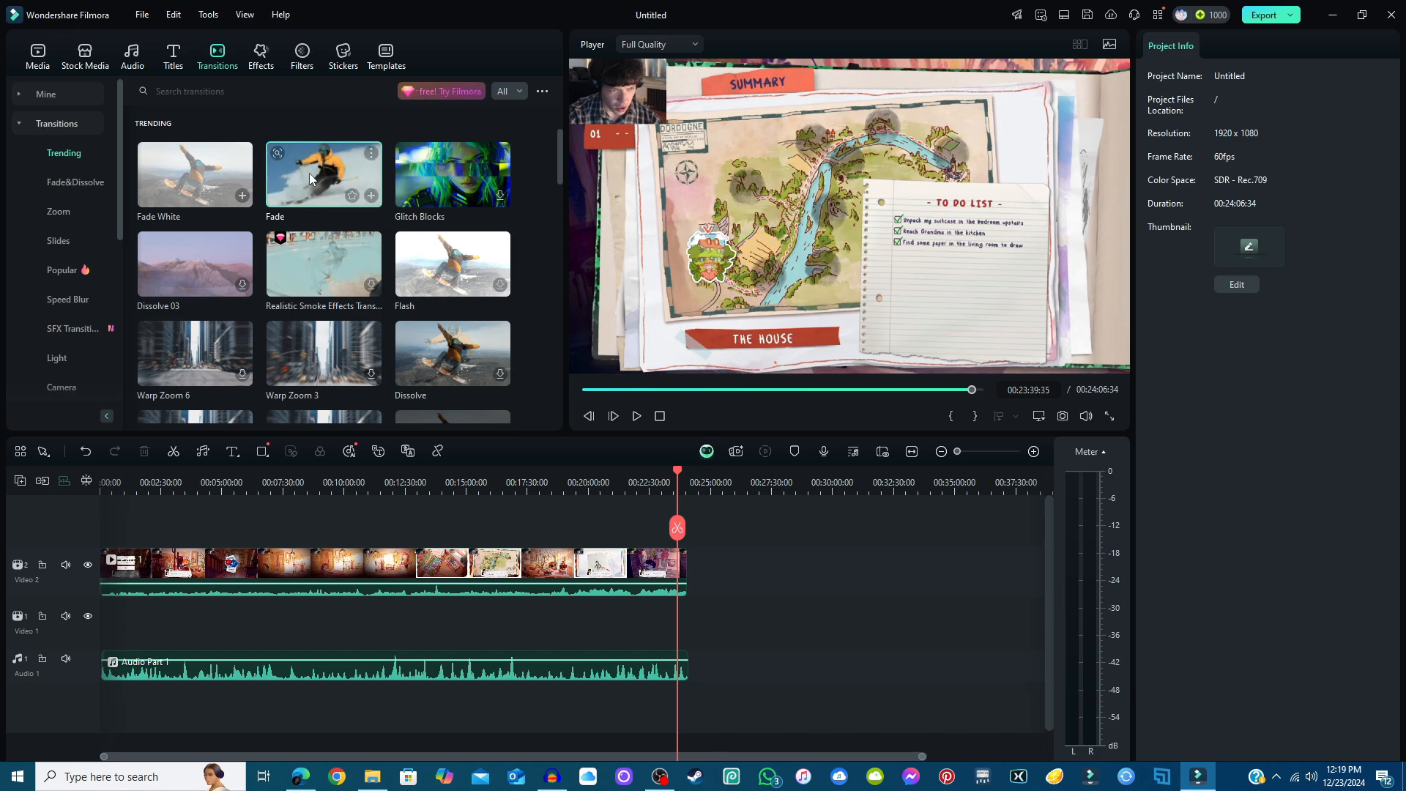
mouse_move(307, 169)
left_mouse_down()
mouse_move(375, 238)
mouse_move(462, 375)
mouse_move(637, 488)
mouse_move(688, 567)
left_mouse_up()
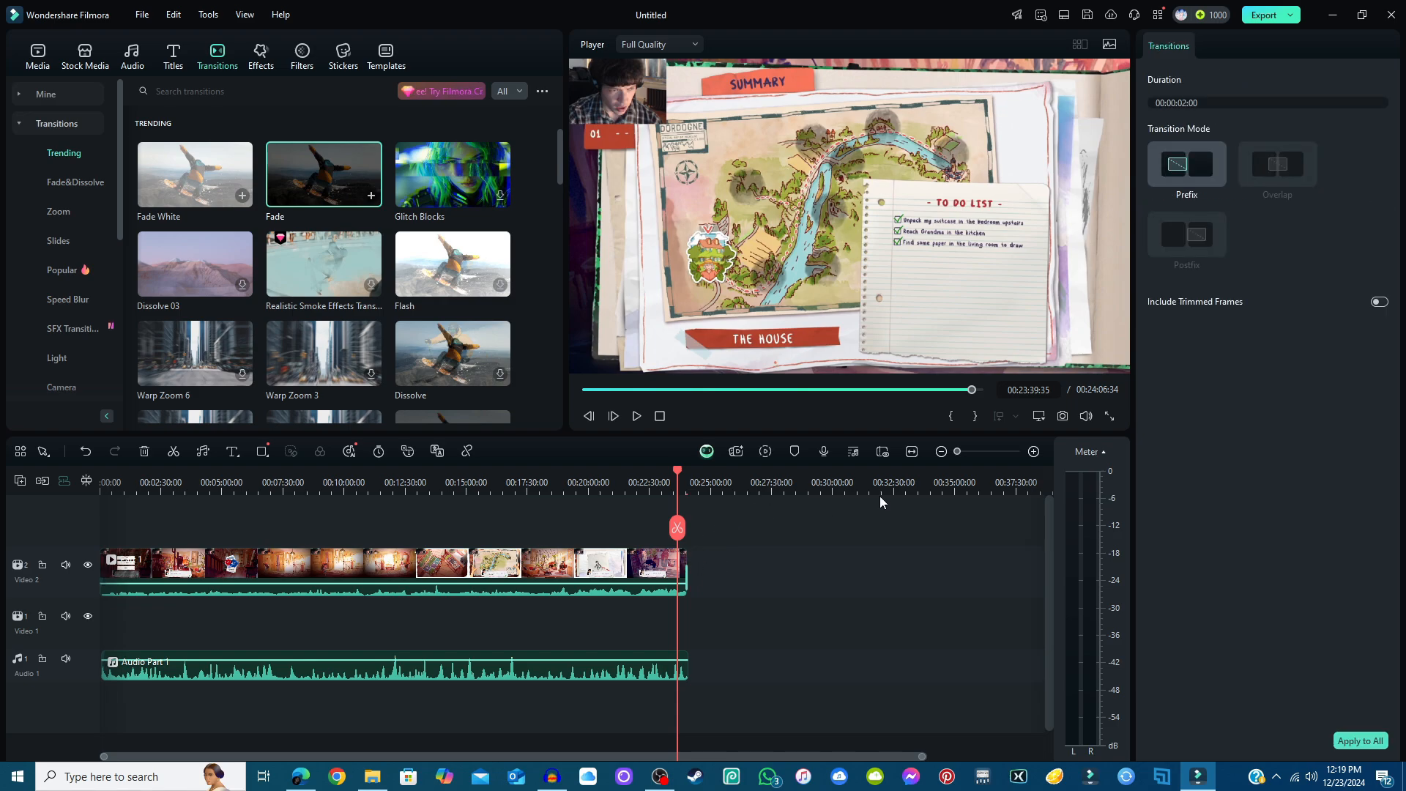
- Lower the Part 1 video clip's volume slightly further, playing a passage around 00:23:40 to compare the sound balance
left_click(637, 416)
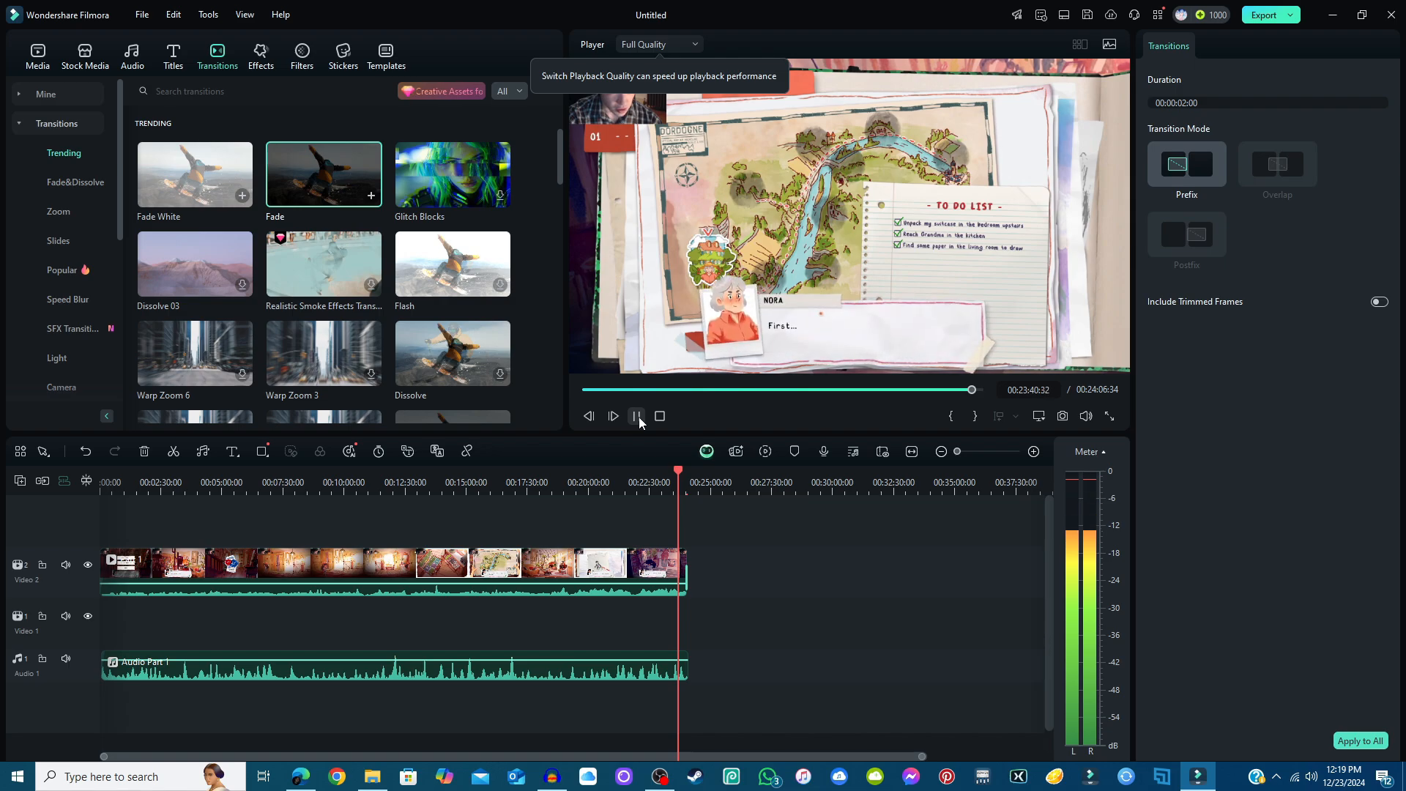
left_click(639, 416)
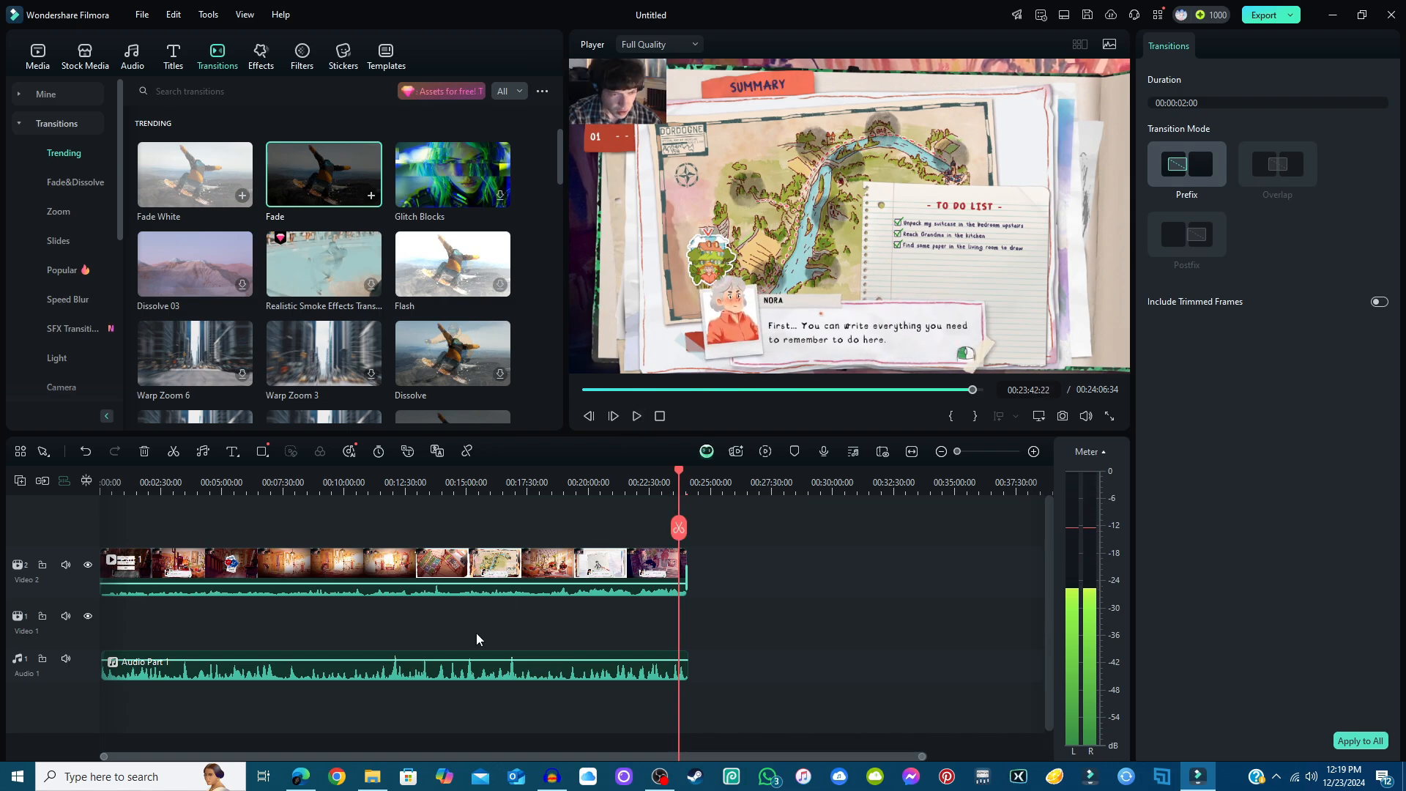
left_click_drag(492, 587, 499, 586)
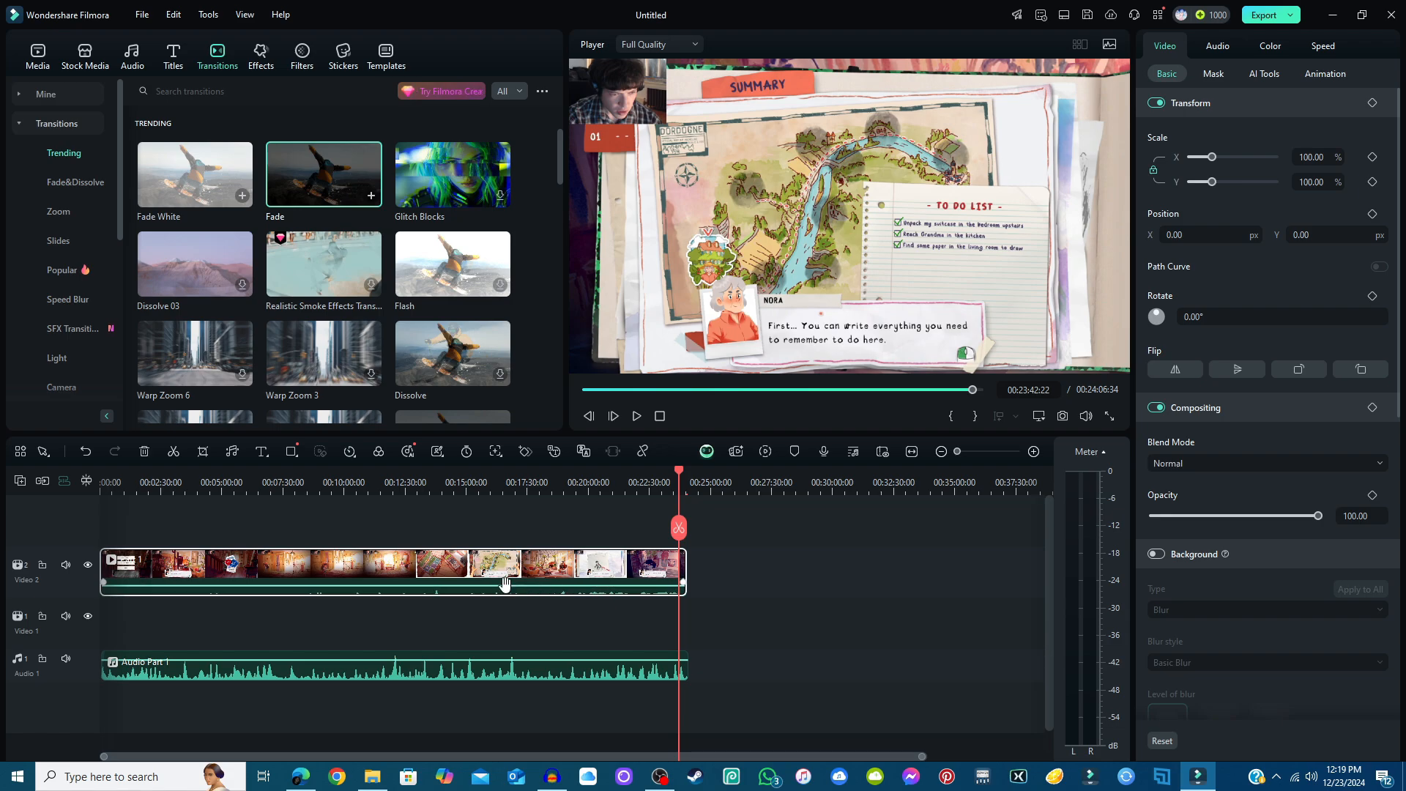
left_click(635, 416)
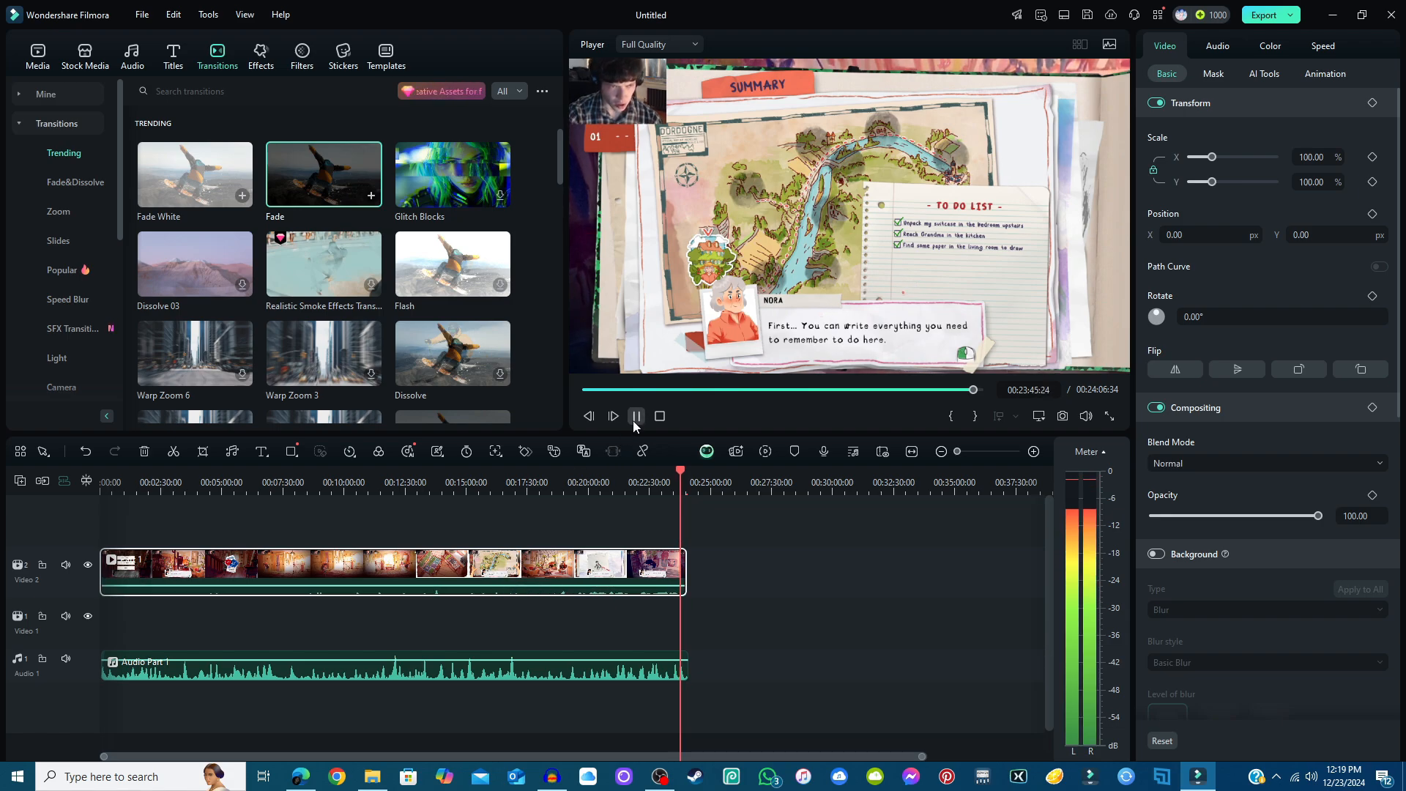
left_click(635, 417)
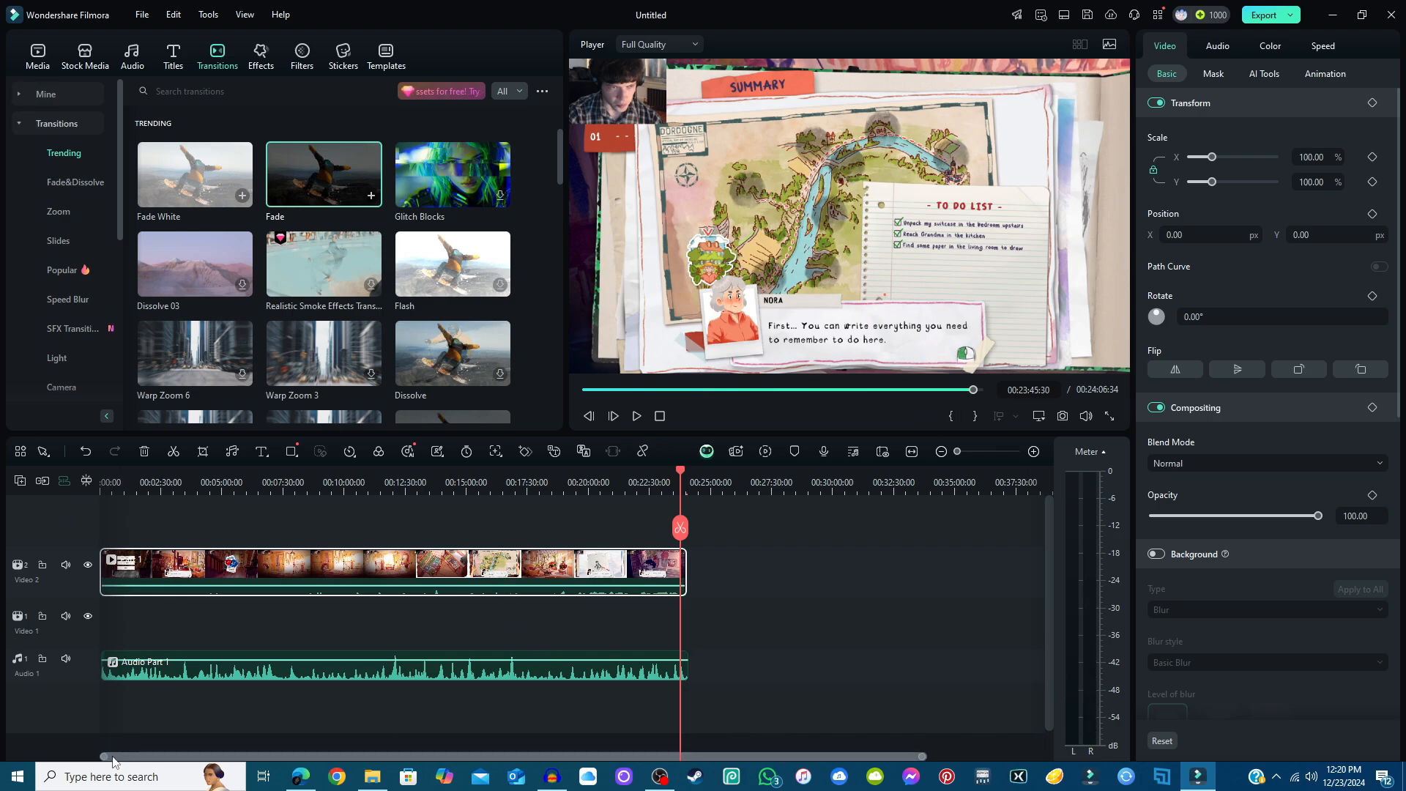
- Play the last seconds of the Part 1 video through the Fade transition to check the ending
left_click_drag(109, 758, 512, 745)
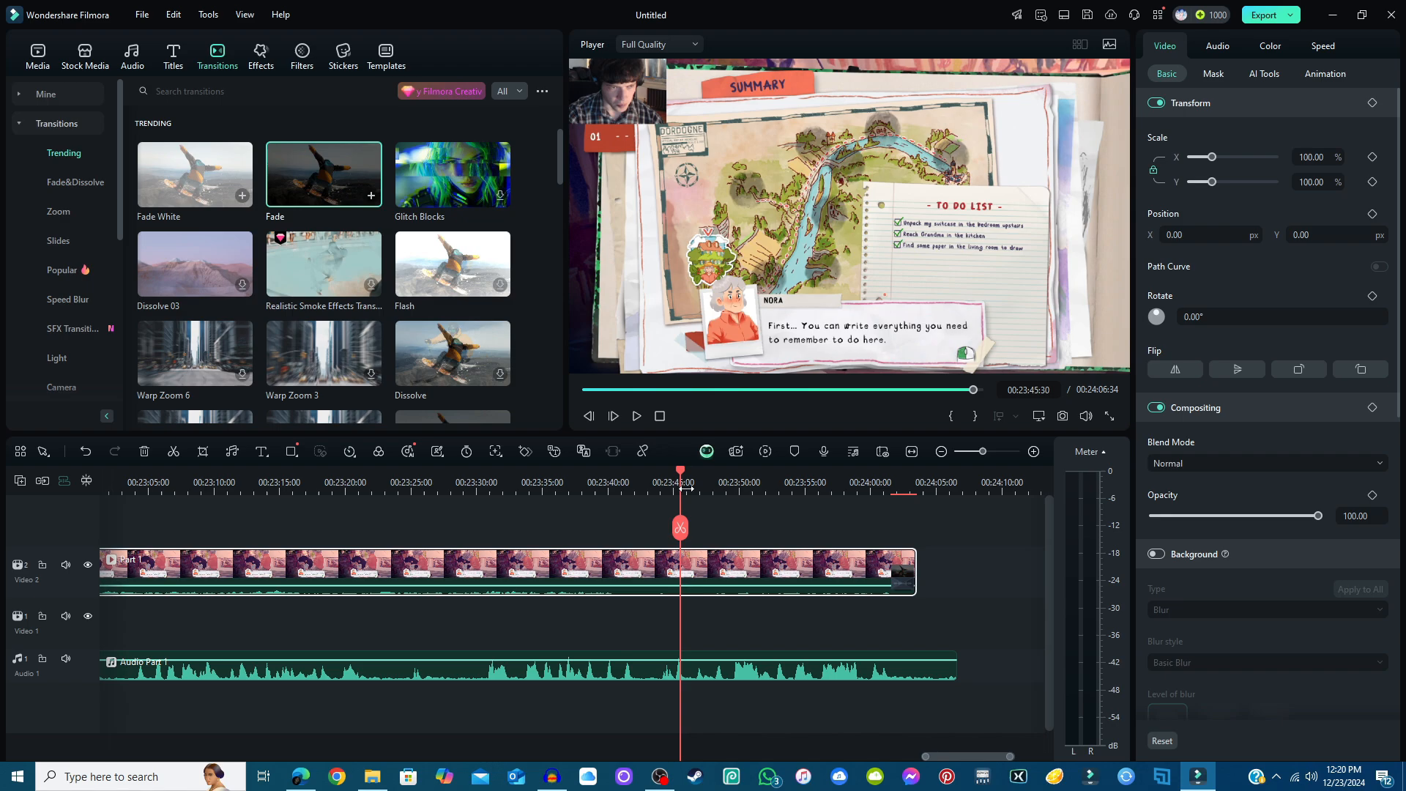
left_click_drag(674, 470, 834, 470)
left_click(636, 416)
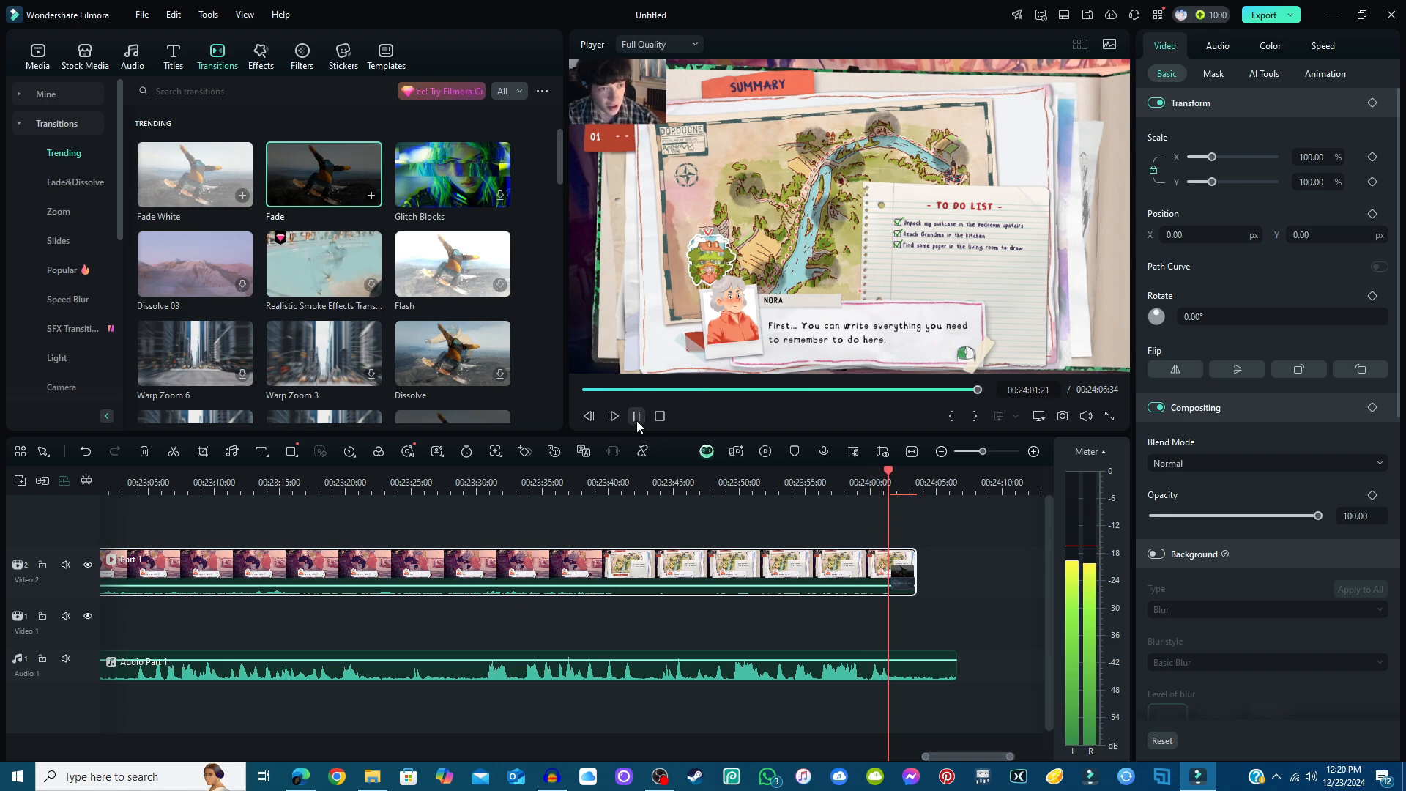
left_click(637, 422)
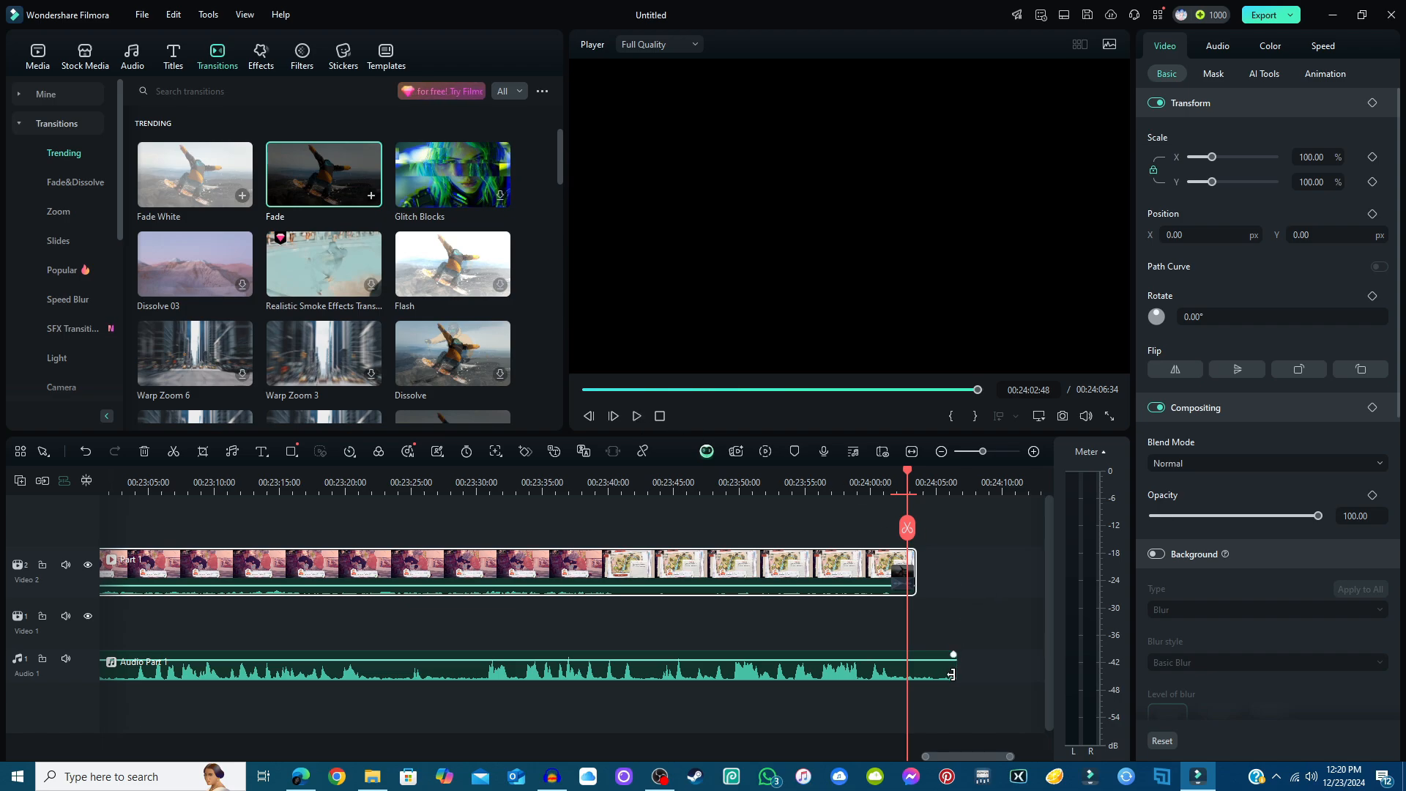
- Trim the end of the Audio Part 1 clip back to about 00:24:01:40, inside the Fade transition
left_click_drag(951, 671, 899, 696)
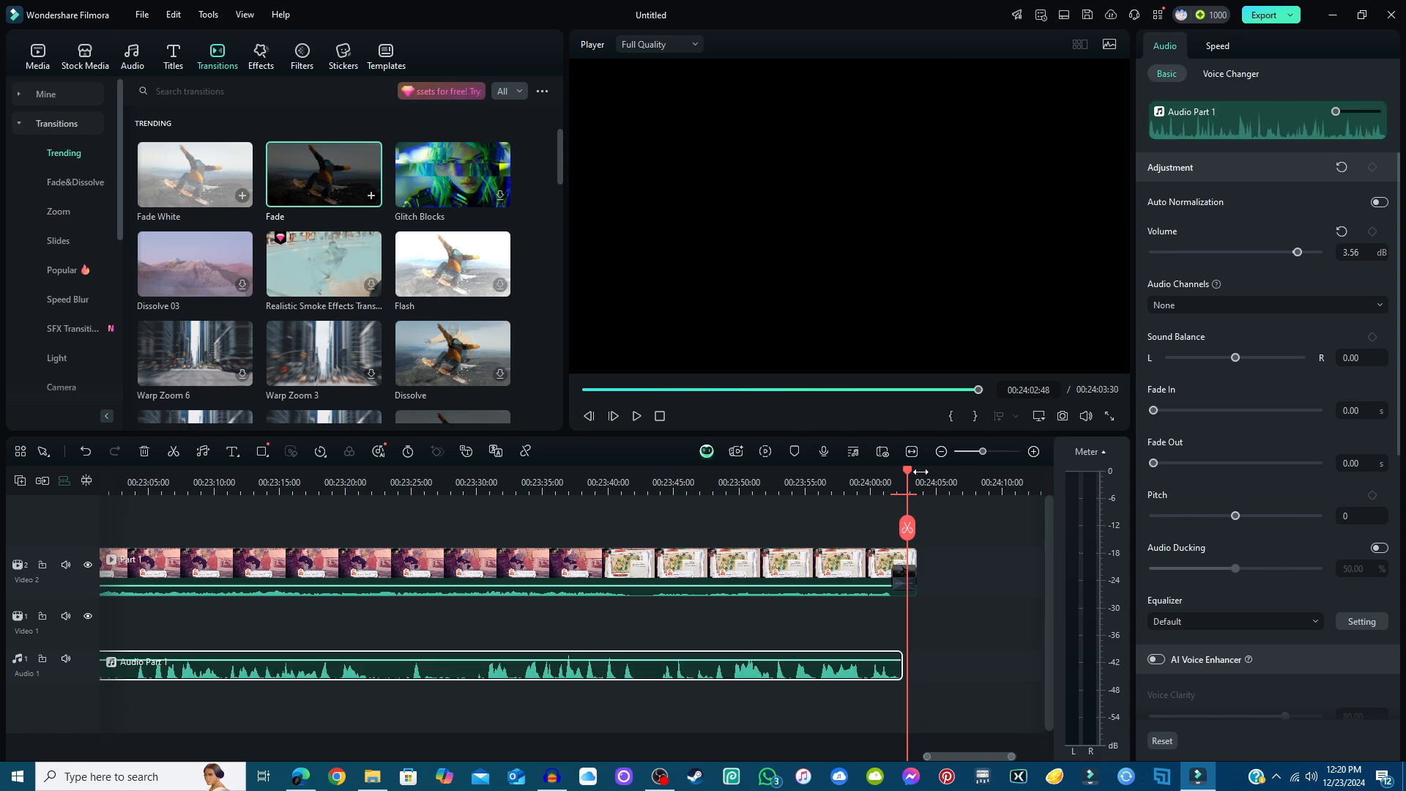
left_click_drag(910, 477, 916, 480)
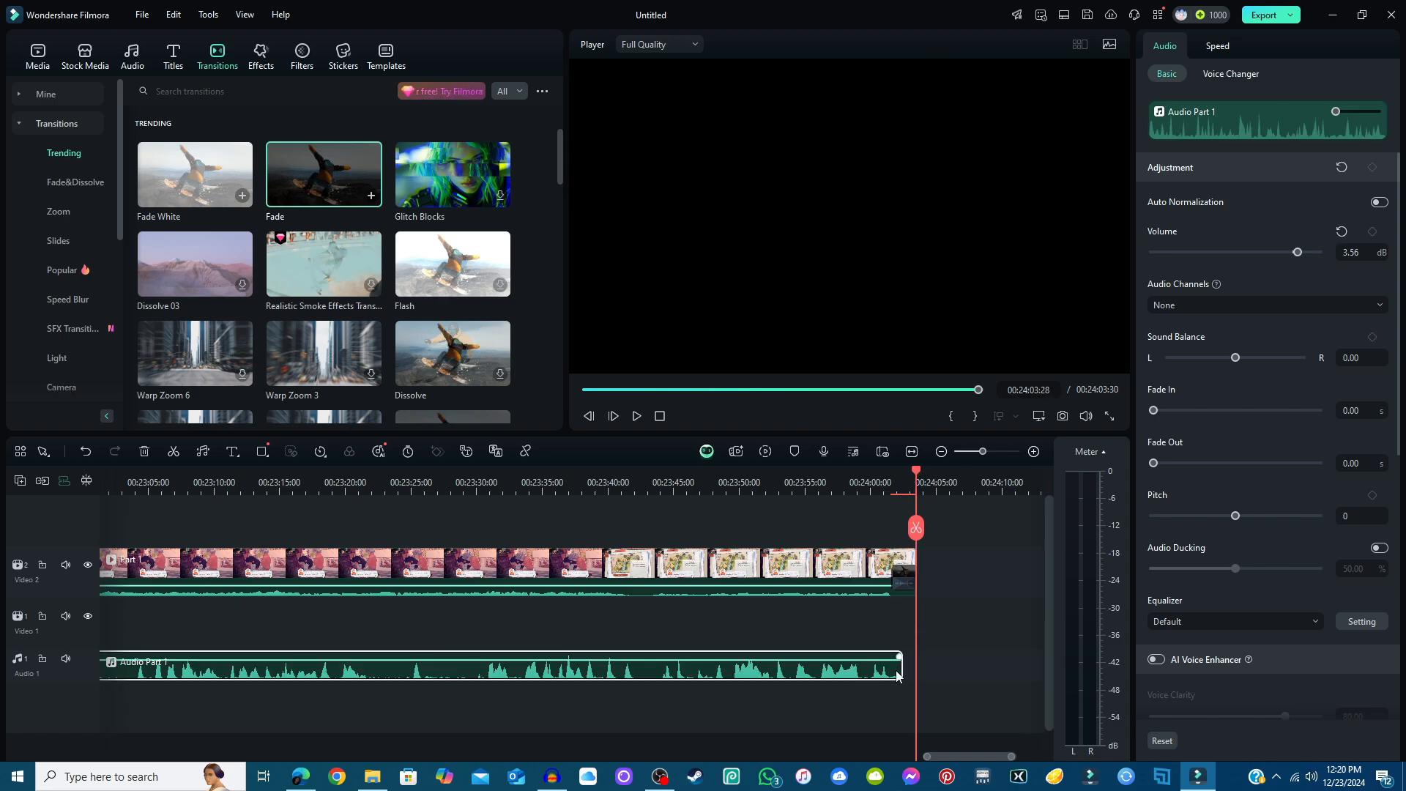
mouse_move(895, 676)
left_mouse_down()
mouse_move(919, 678)
mouse_move(890, 685)
left_mouse_up()
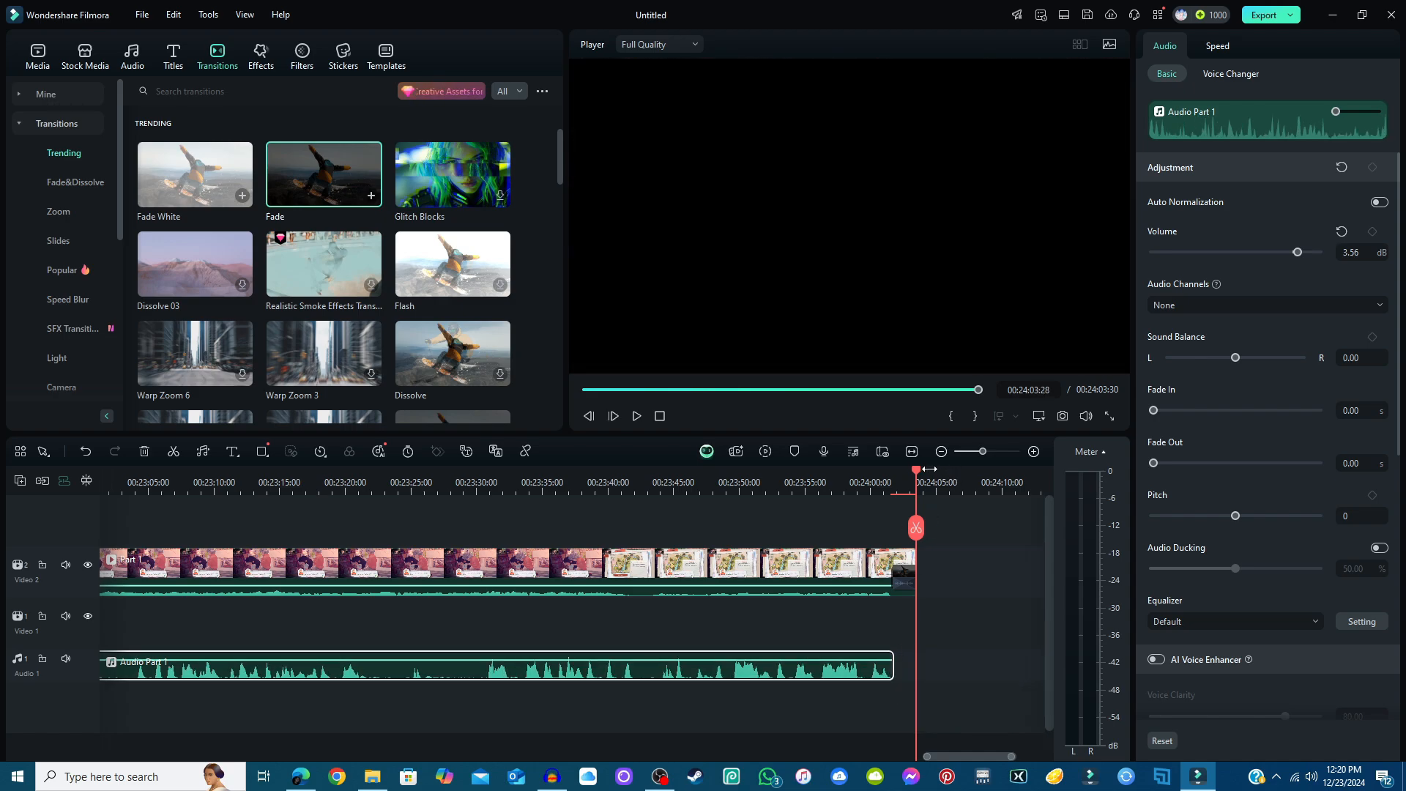
- Play the ending from 00:23:59:50 to hear how the trimmed audio finishes with the fade
left_click(893, 476)
left_click(869, 476)
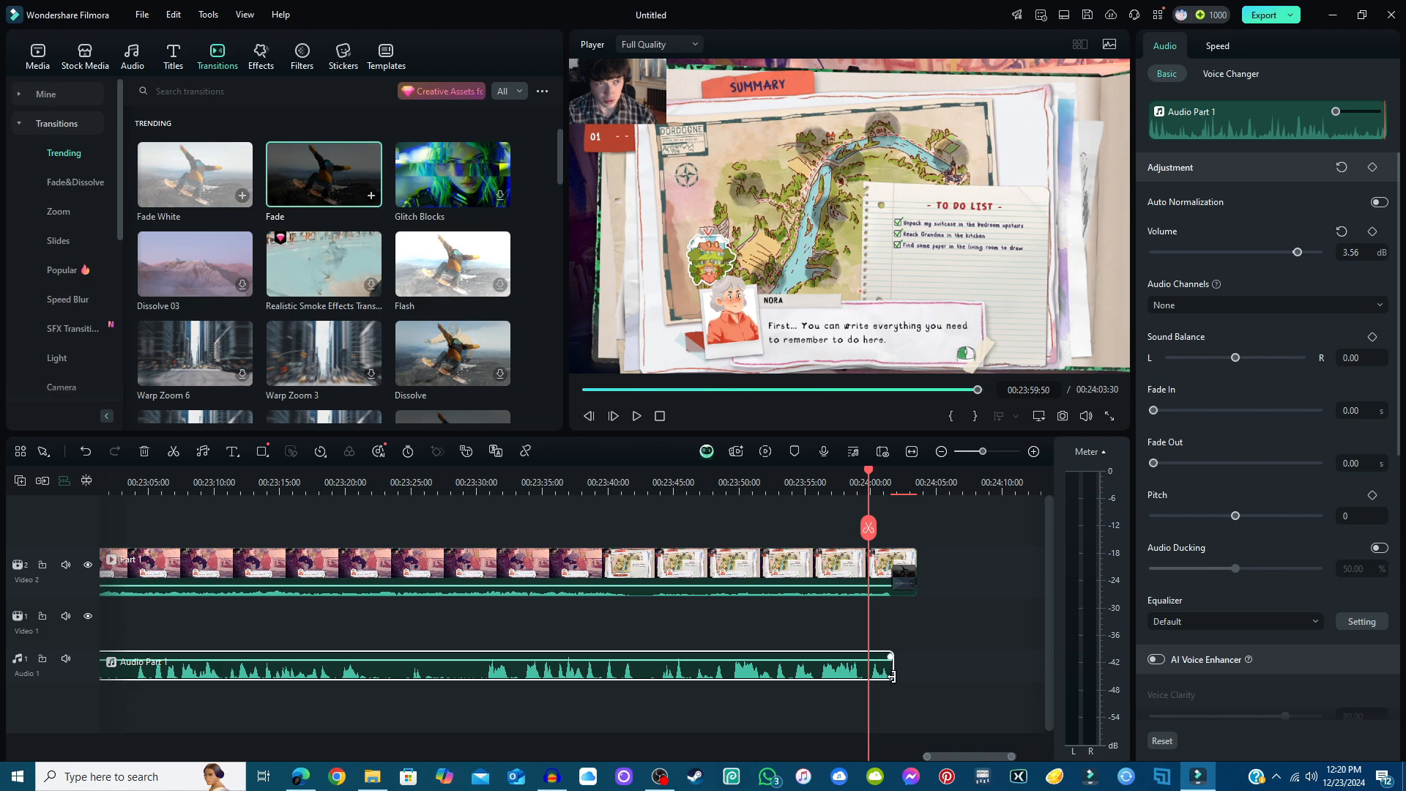
left_click(636, 421)
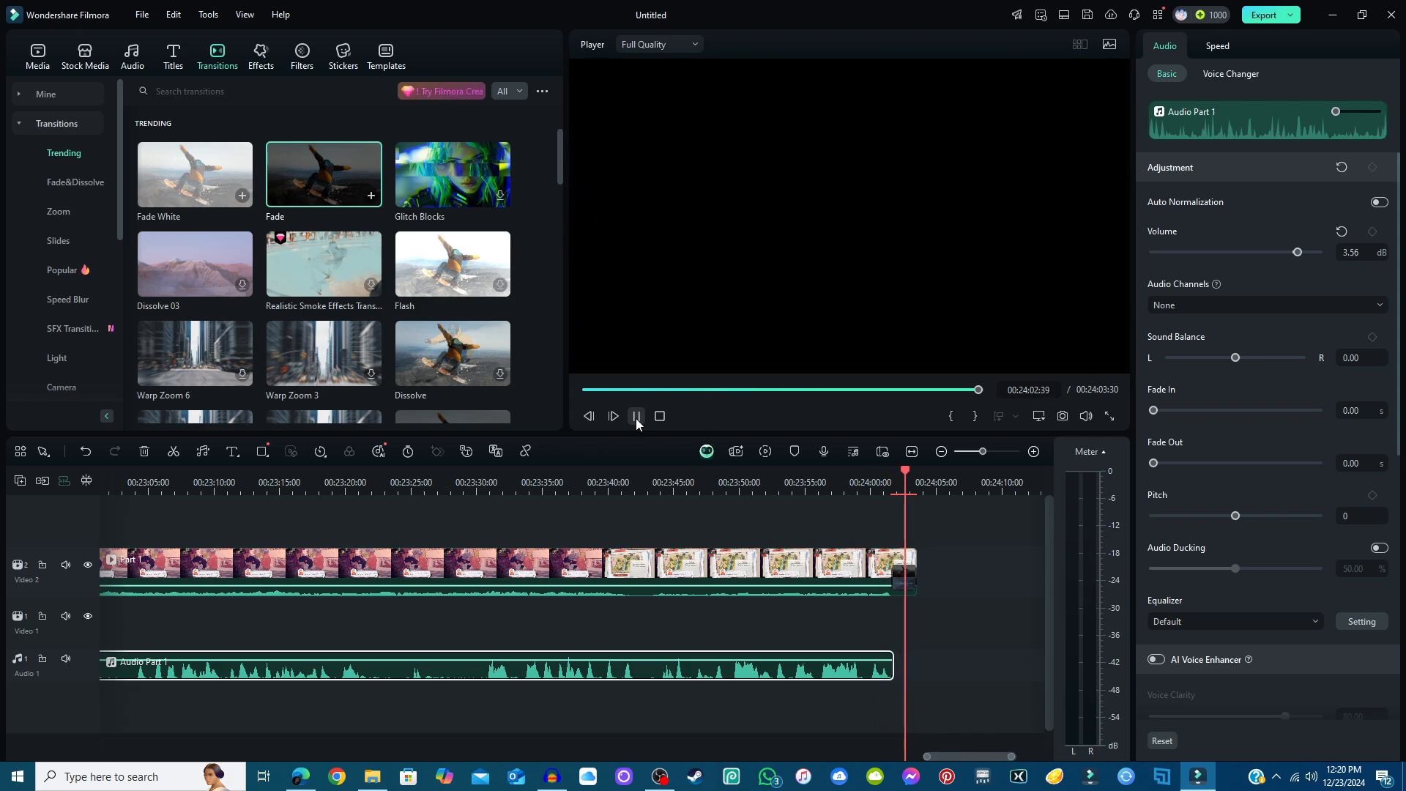
left_click(637, 416)
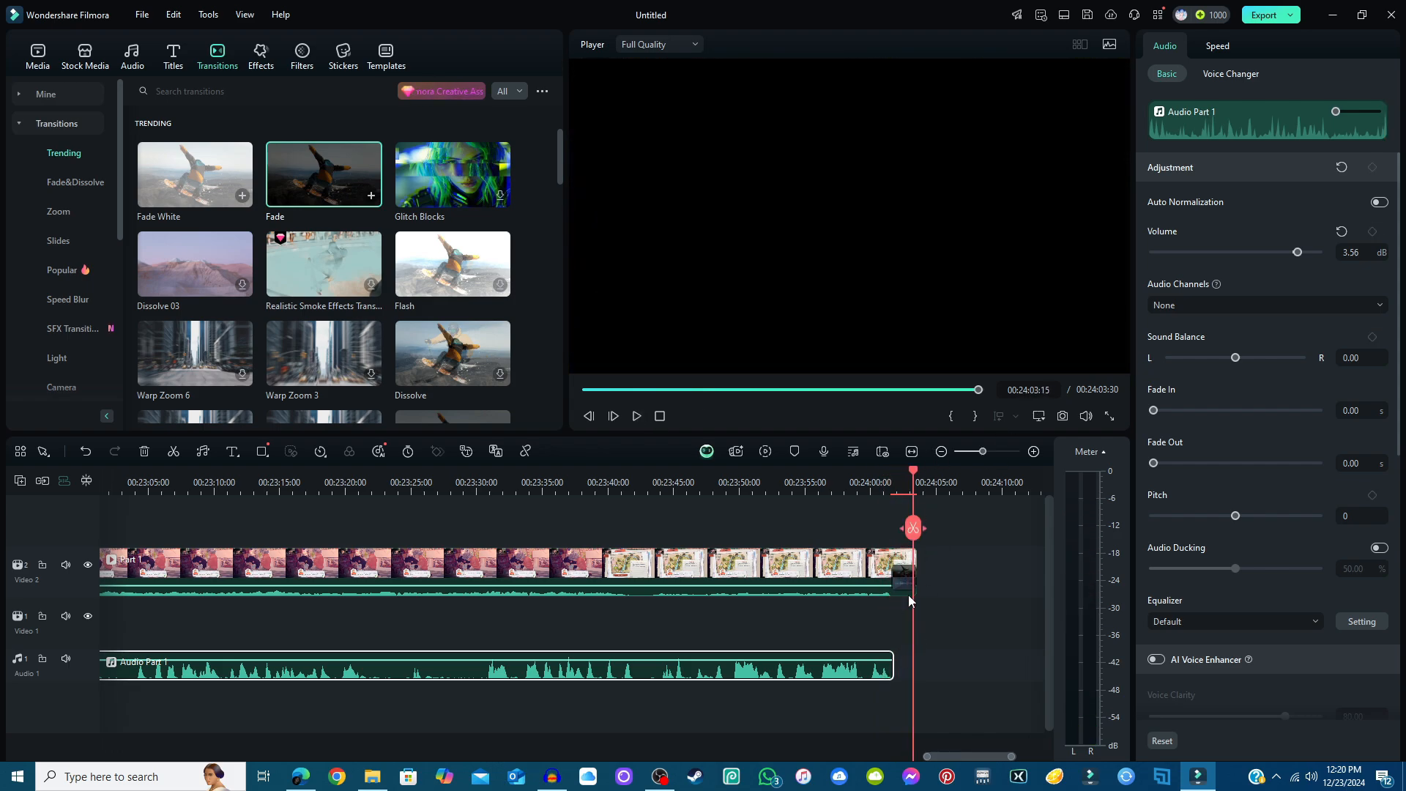
- Shorten the Audio Part 1 clip to end at about 00:24:01:20, just before the Fade transition, and replay the ending
left_click_drag(926, 757, 1137, 753)
left_click_drag(780, 669, 749, 691)
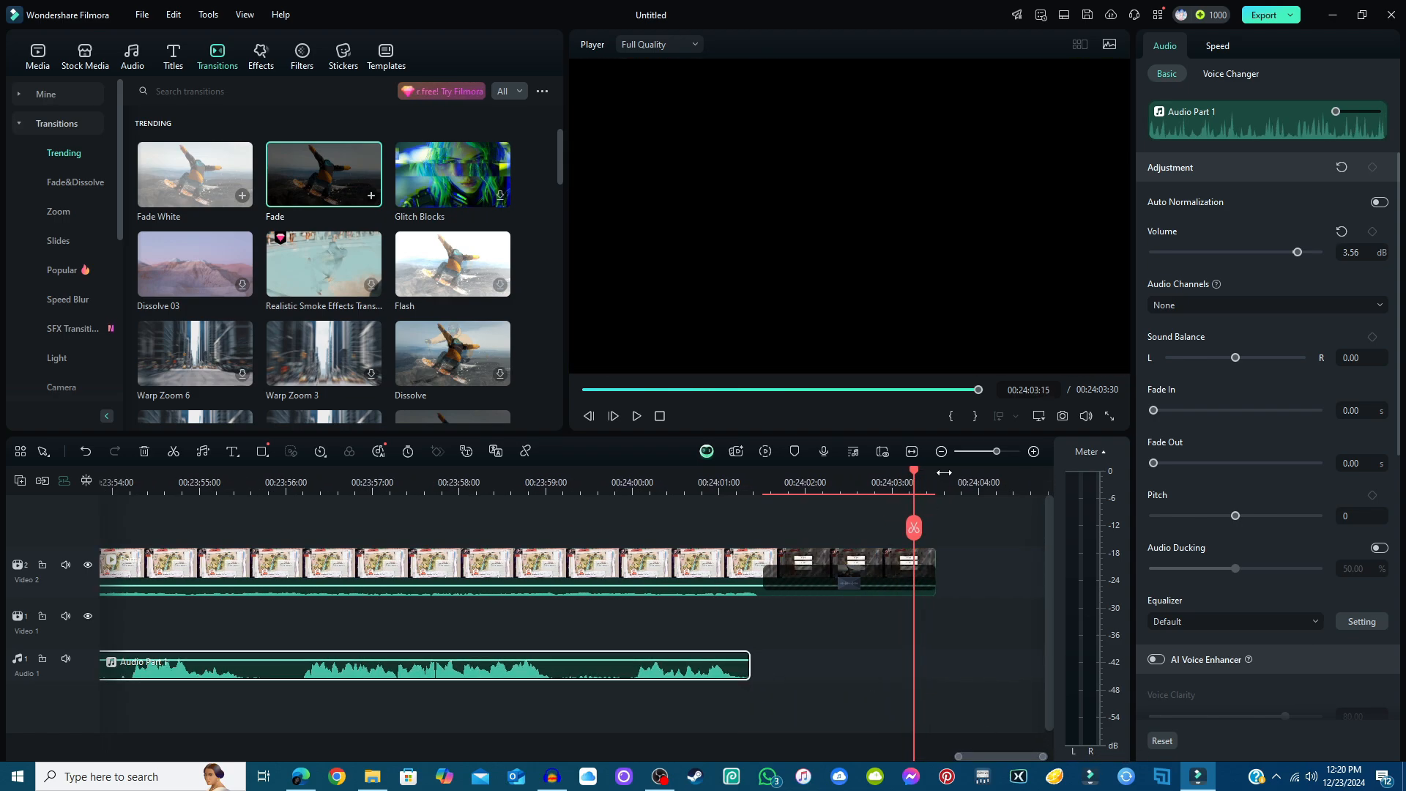
left_click(744, 484)
left_click(642, 484)
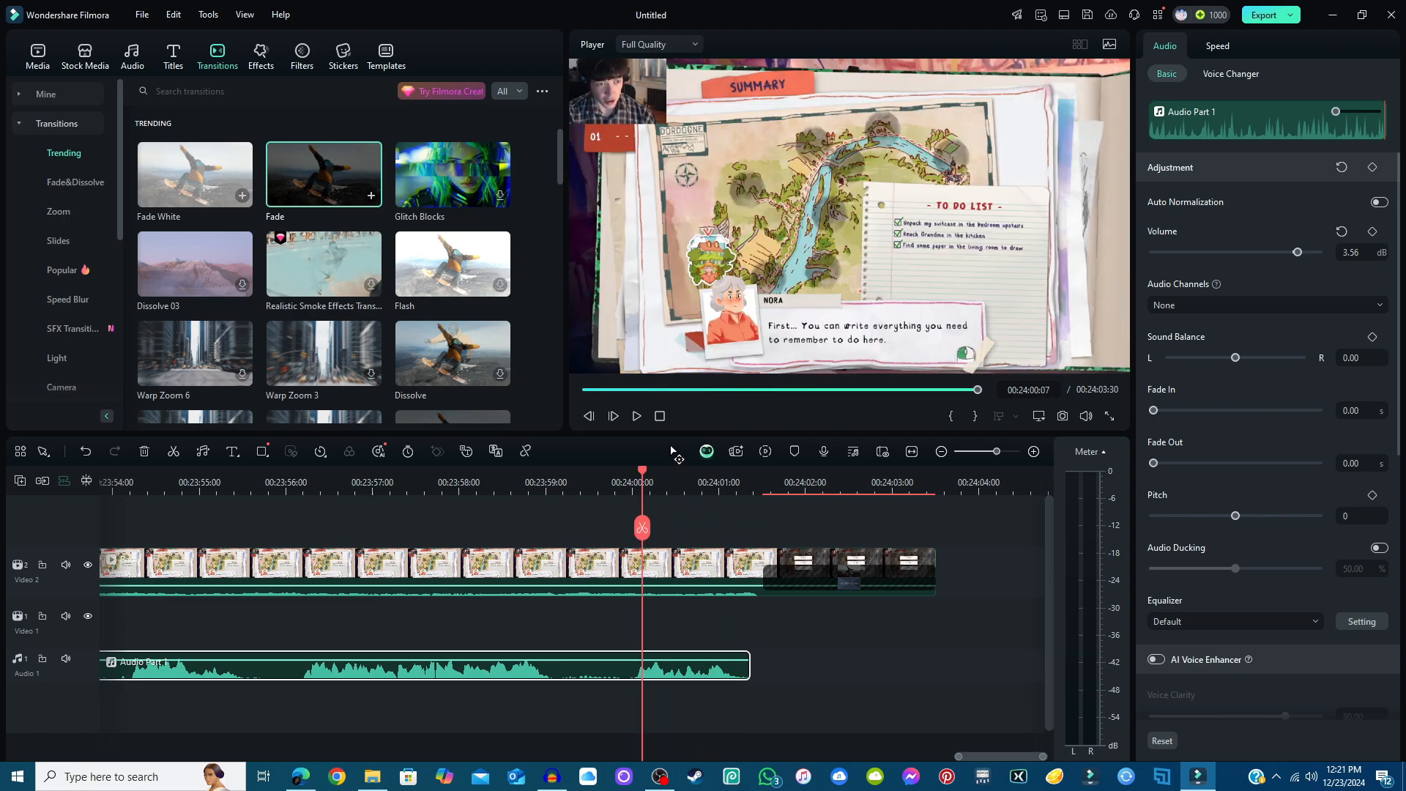
left_click(640, 421)
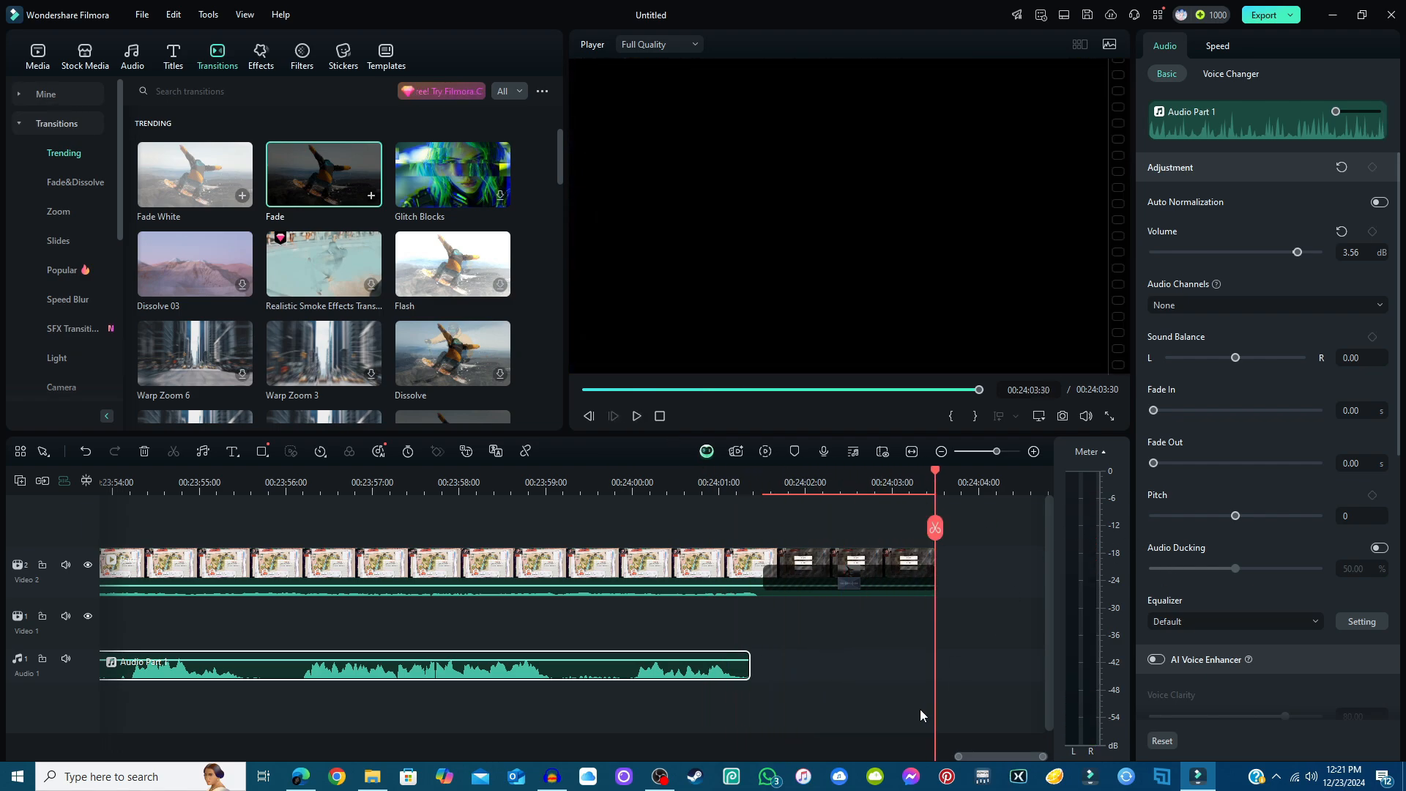
left_click_drag(958, 757, 104, 756)
left_click(698, 535)
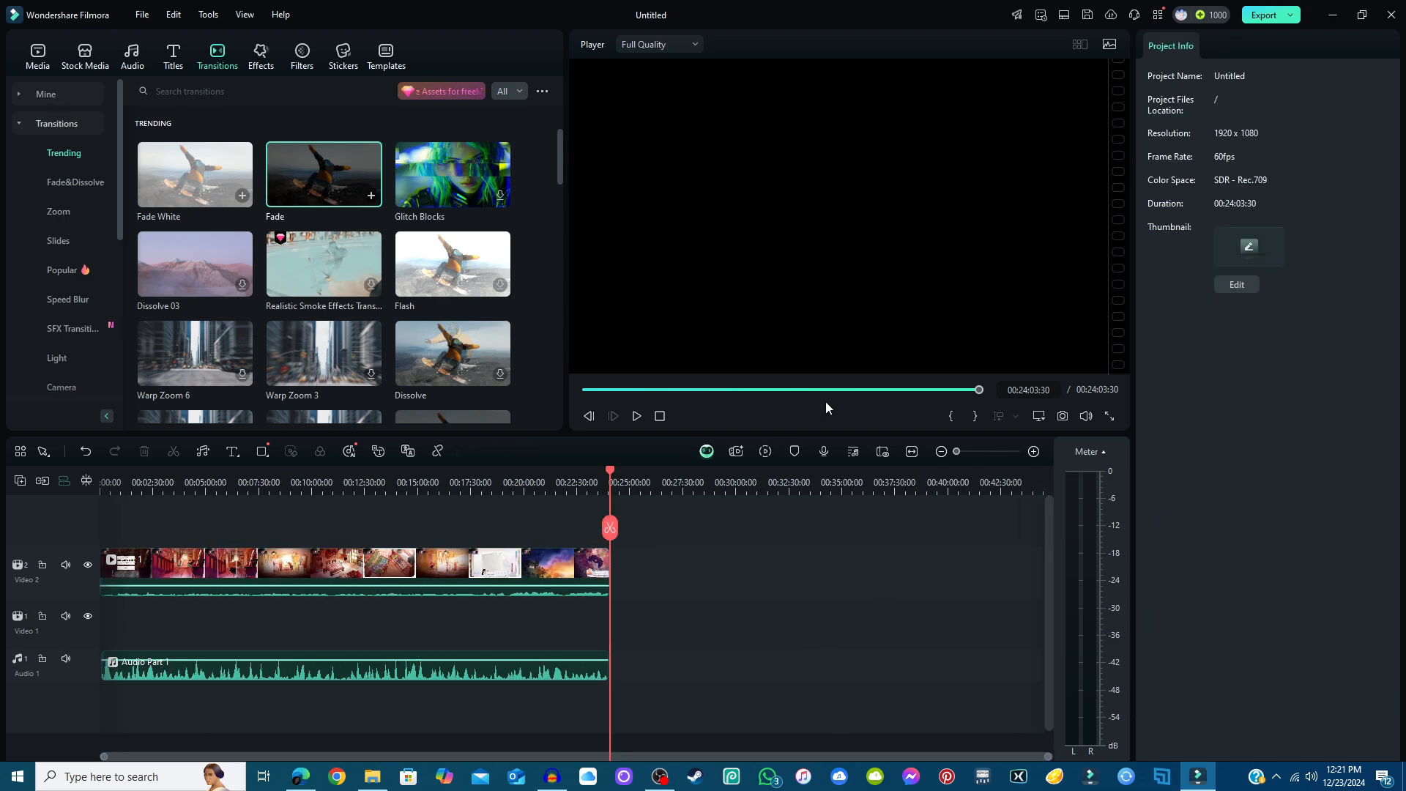
left_click(786, 391)
left_click_drag(786, 392, 775, 394)
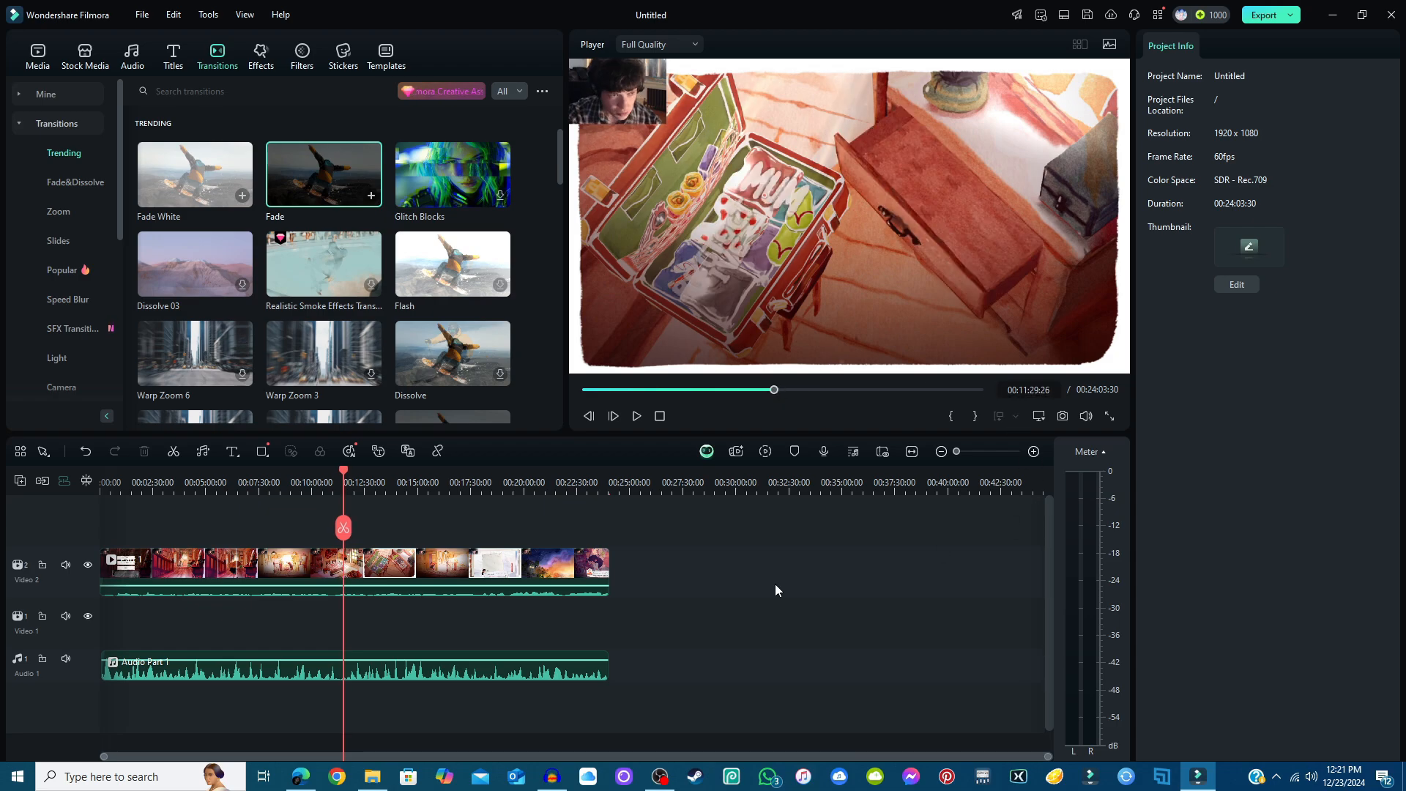
left_click(660, 776)
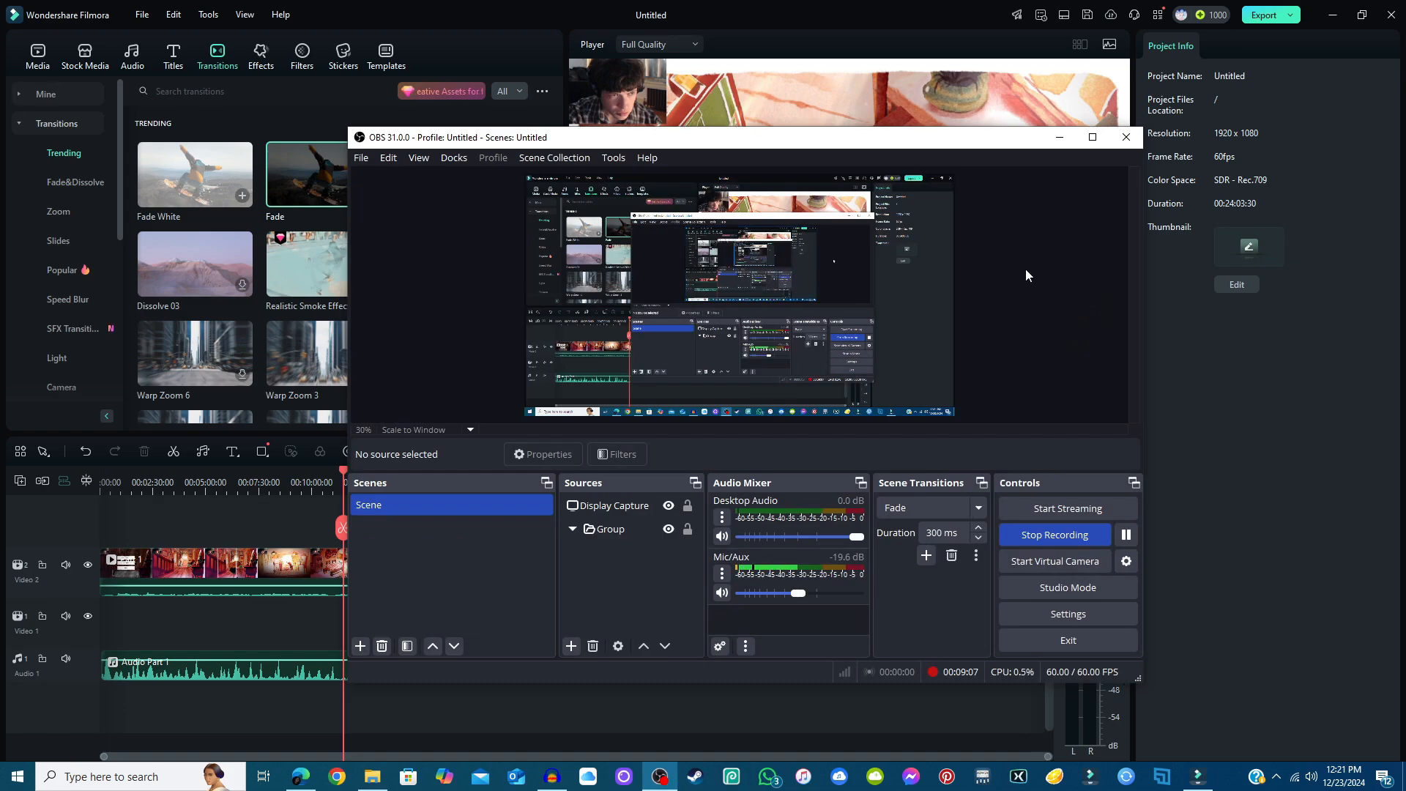
left_click(1059, 137)
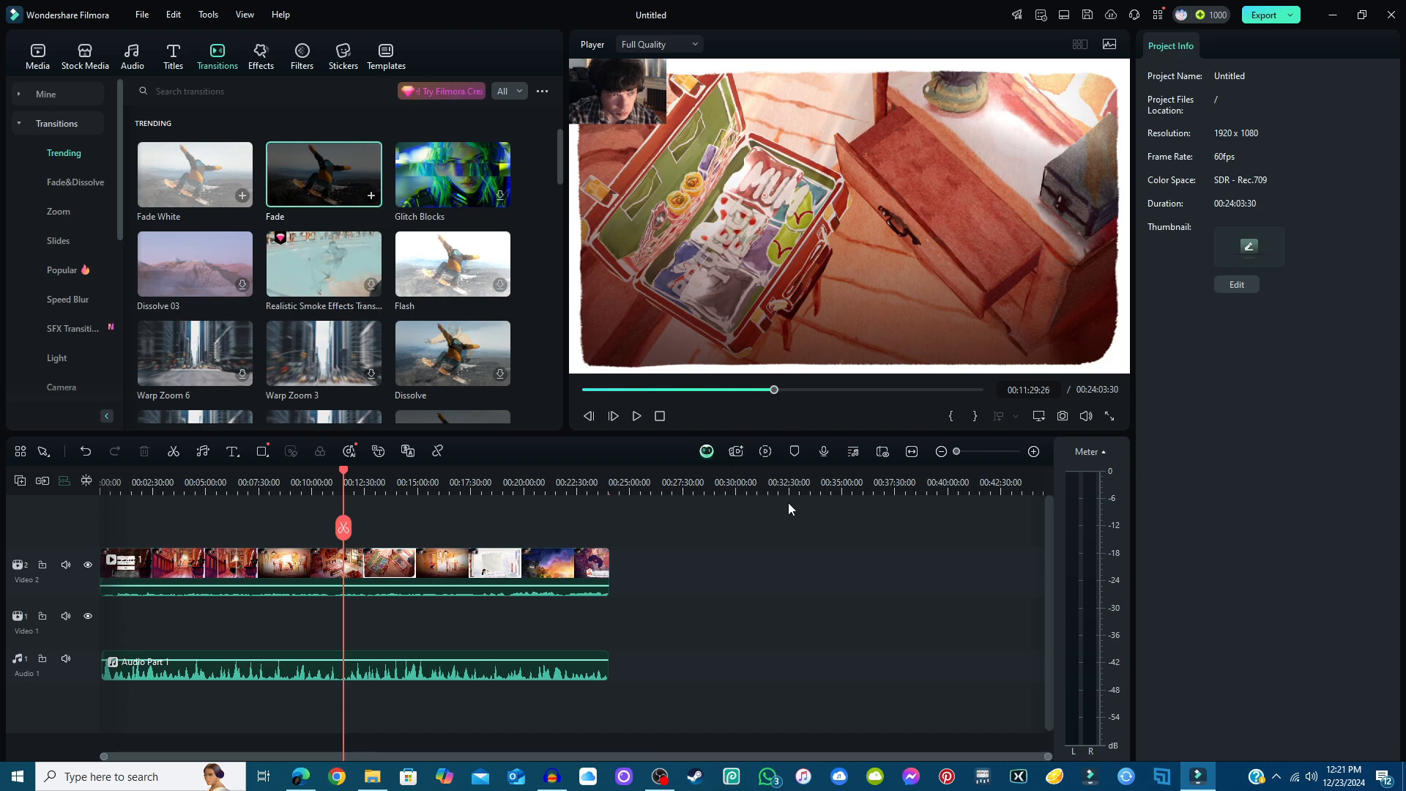
right_click(768, 547)
left_click(750, 548)
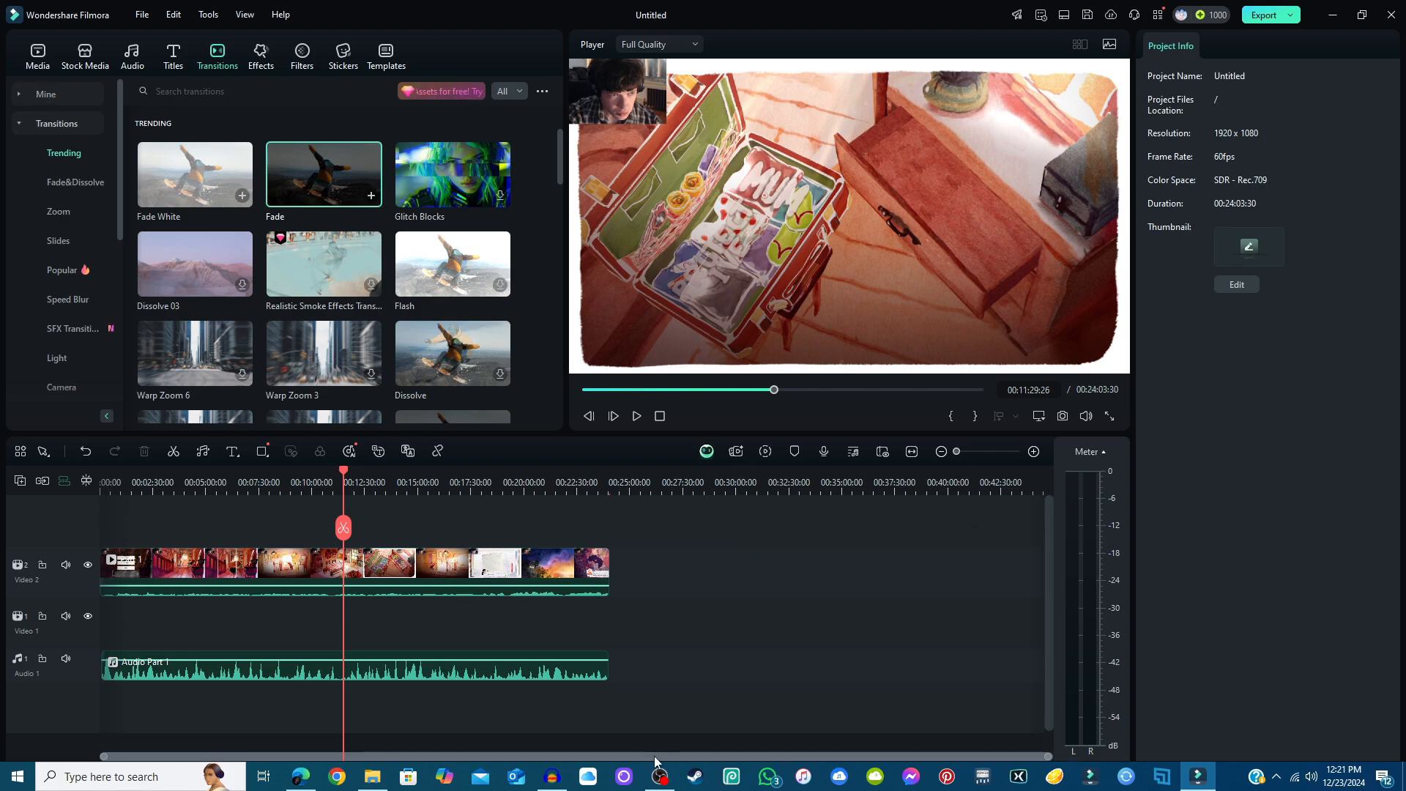
- Return the playhead to the start of the timeline and show the project's media files
left_click(975, 390)
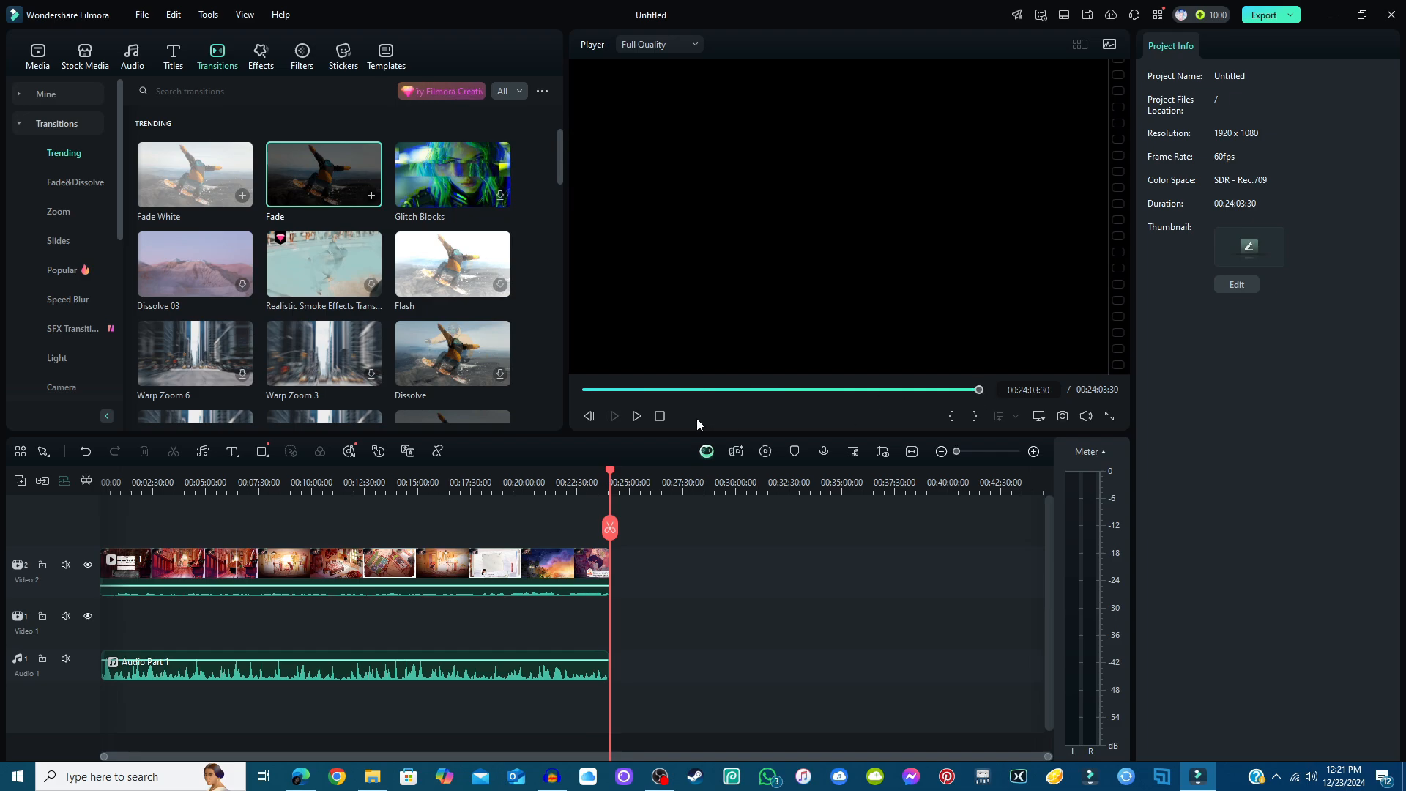
left_click(659, 415)
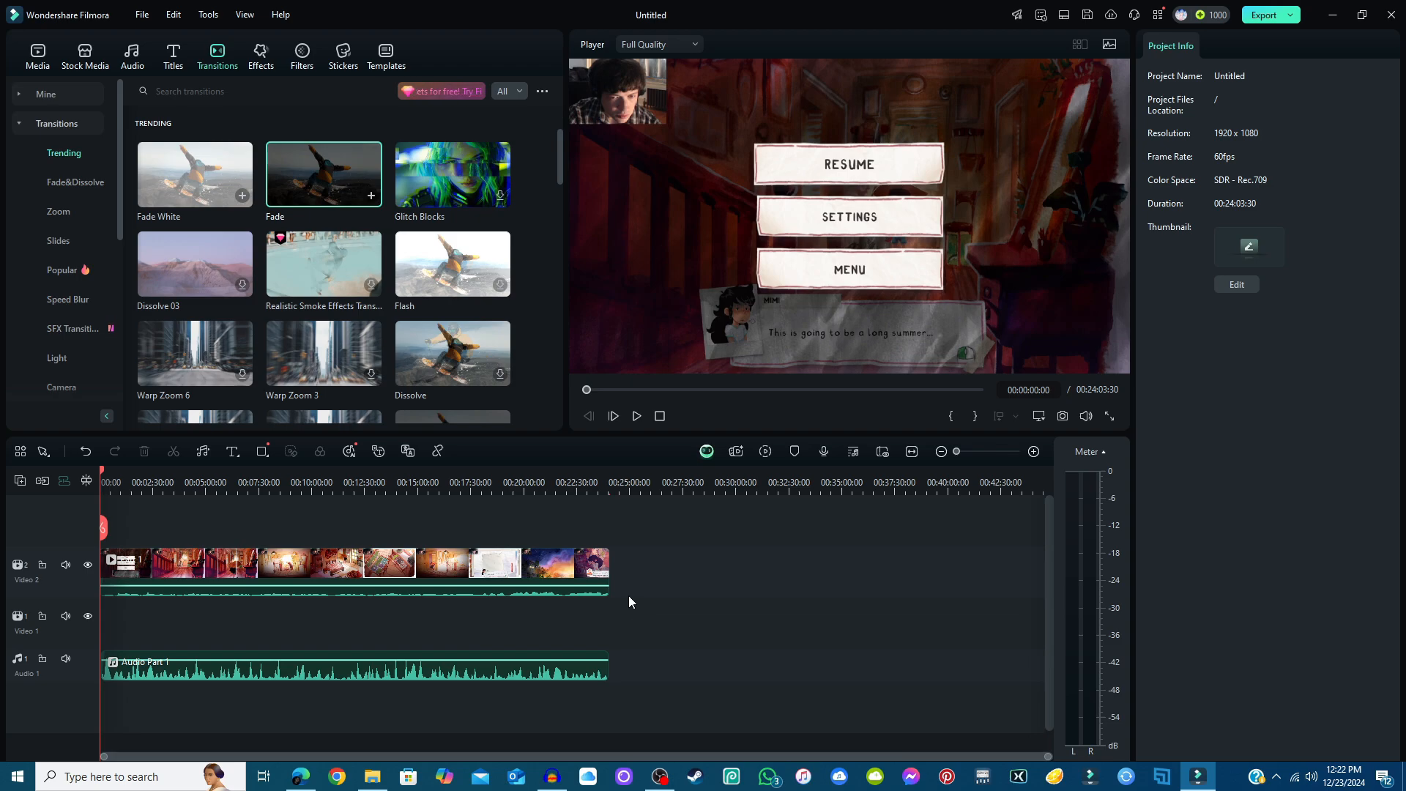
left_click(44, 59)
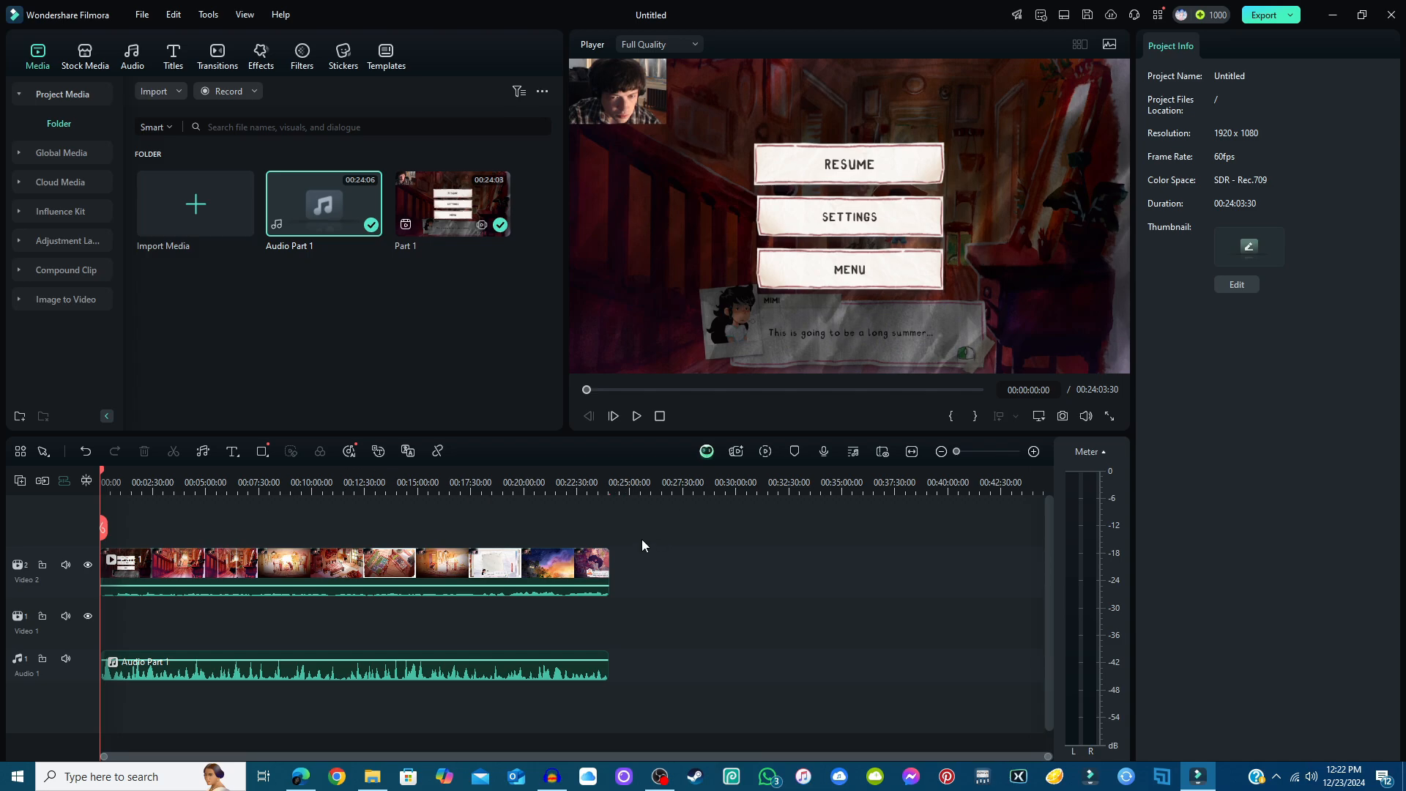
- Enable Timeline Snap for the timeline
left_click(88, 481)
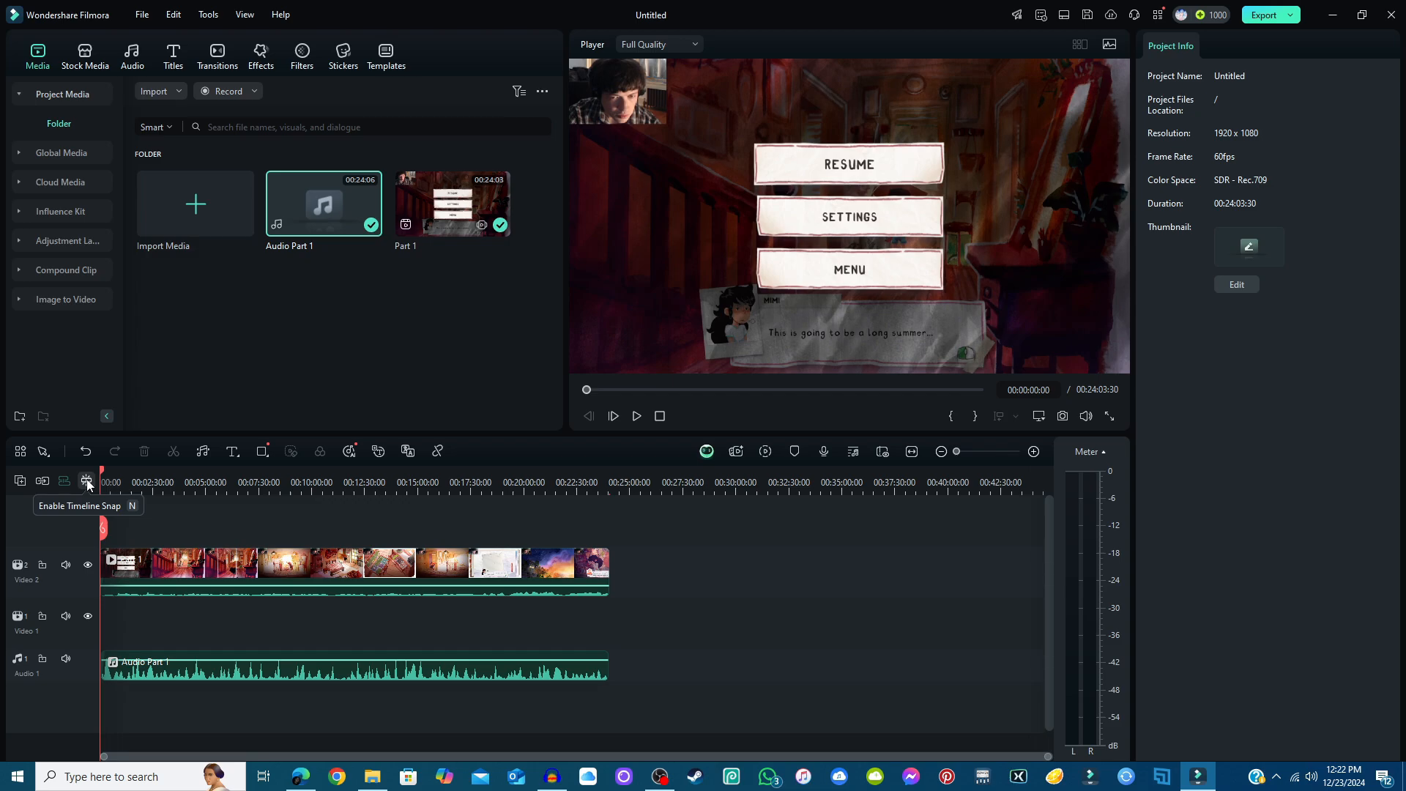
left_click(87, 481)
- Look through the Desktop and the DATA (D:) drive in File Explorer for media files, and close the window
left_click(373, 776)
left_click(327, 203)
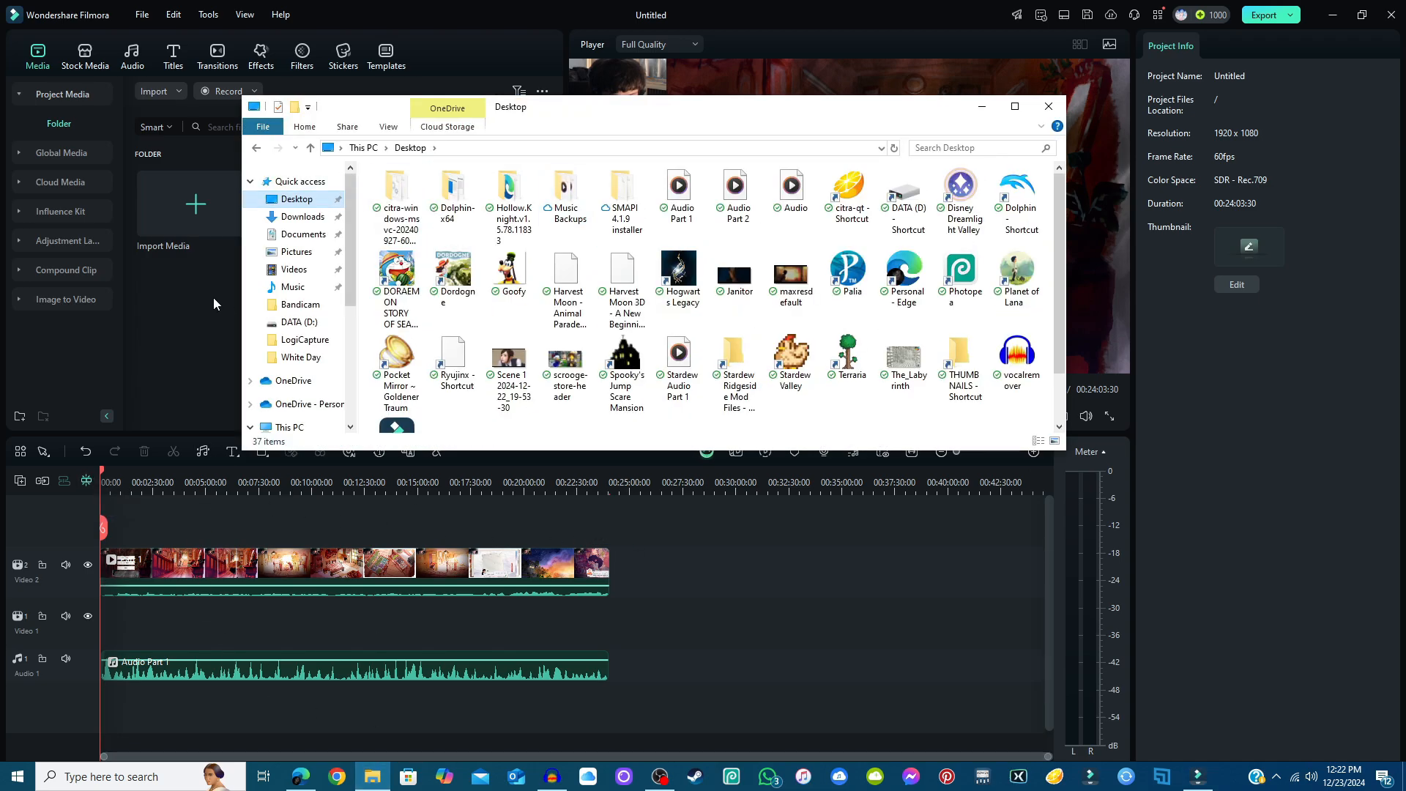
left_click(293, 323)
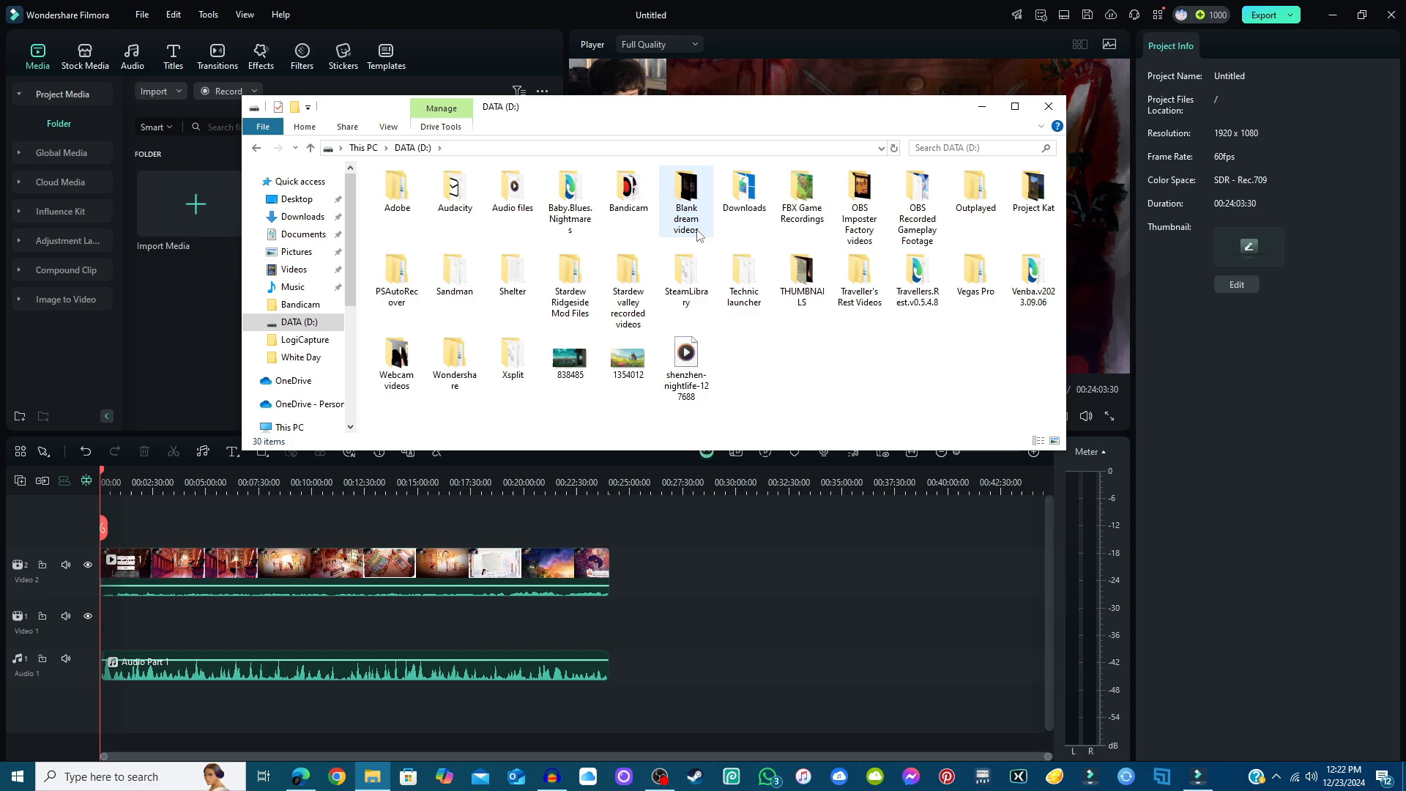
left_click(297, 199)
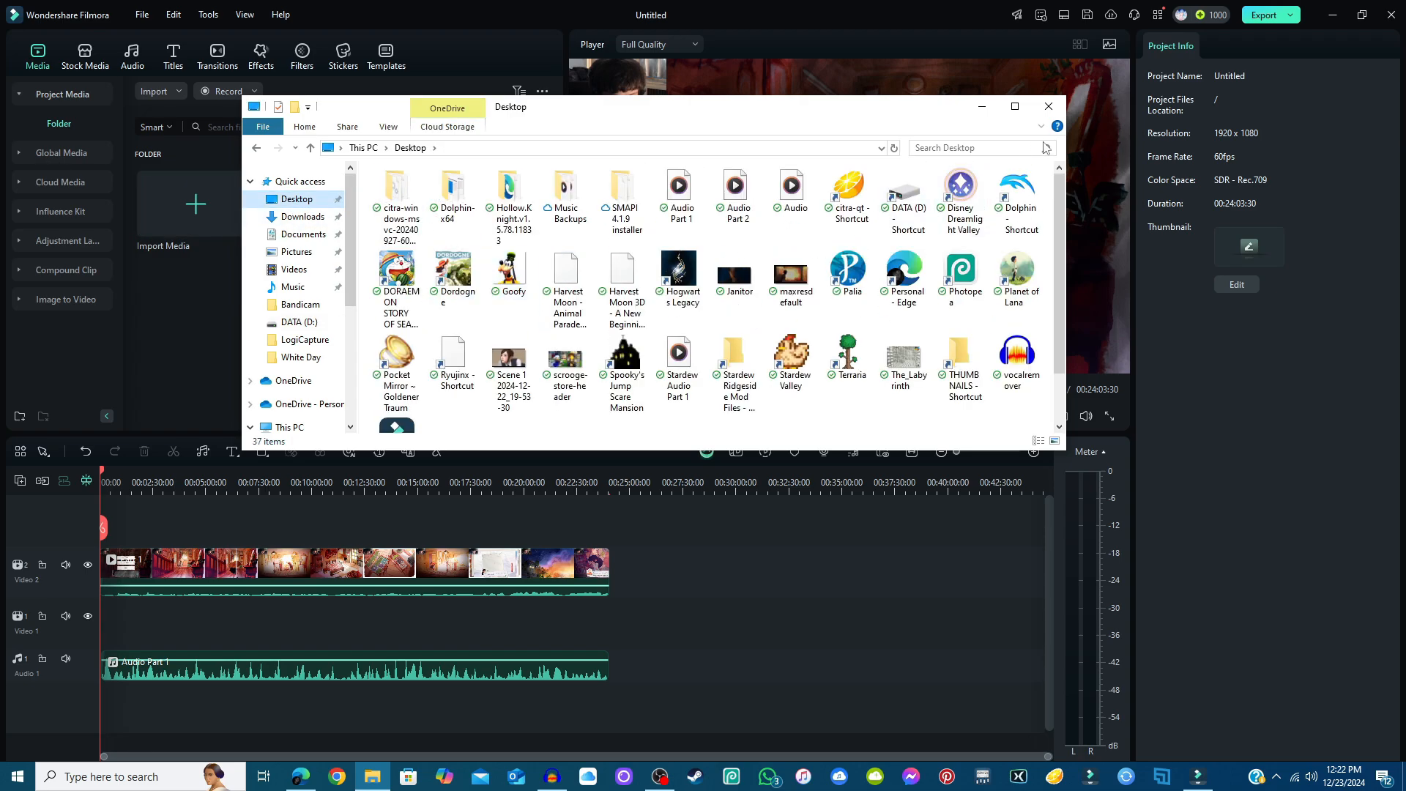
left_click(1049, 106)
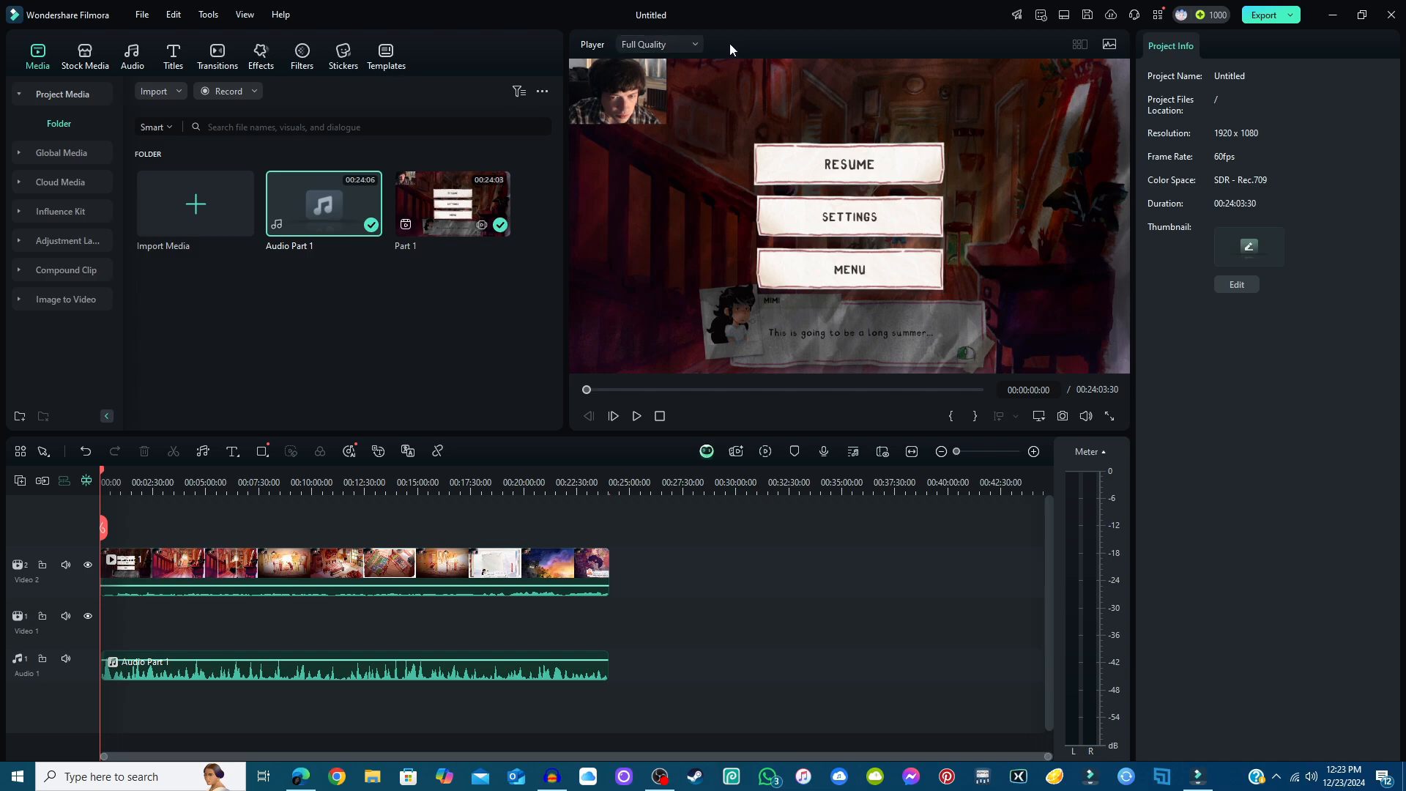
right_click(750, 145)
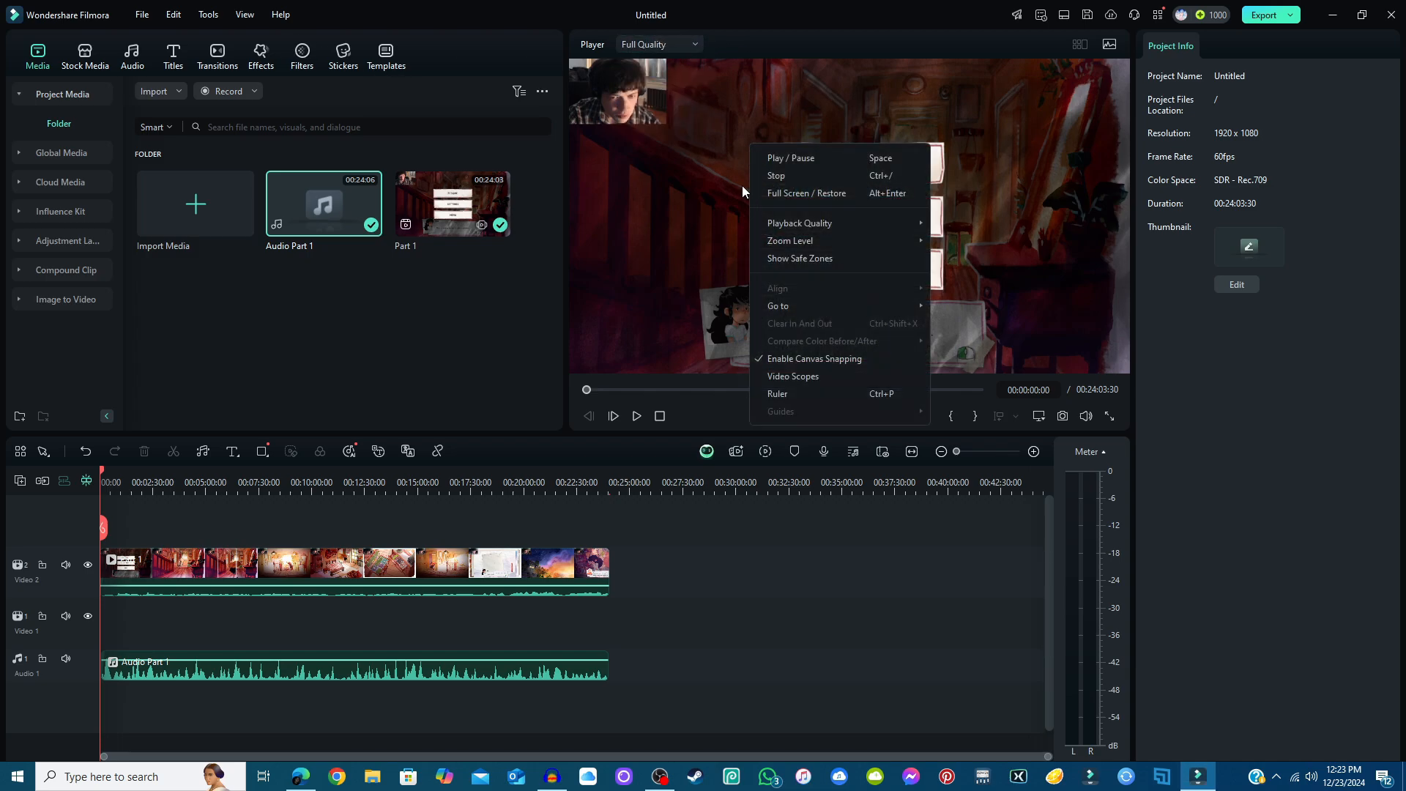
left_click(916, 6)
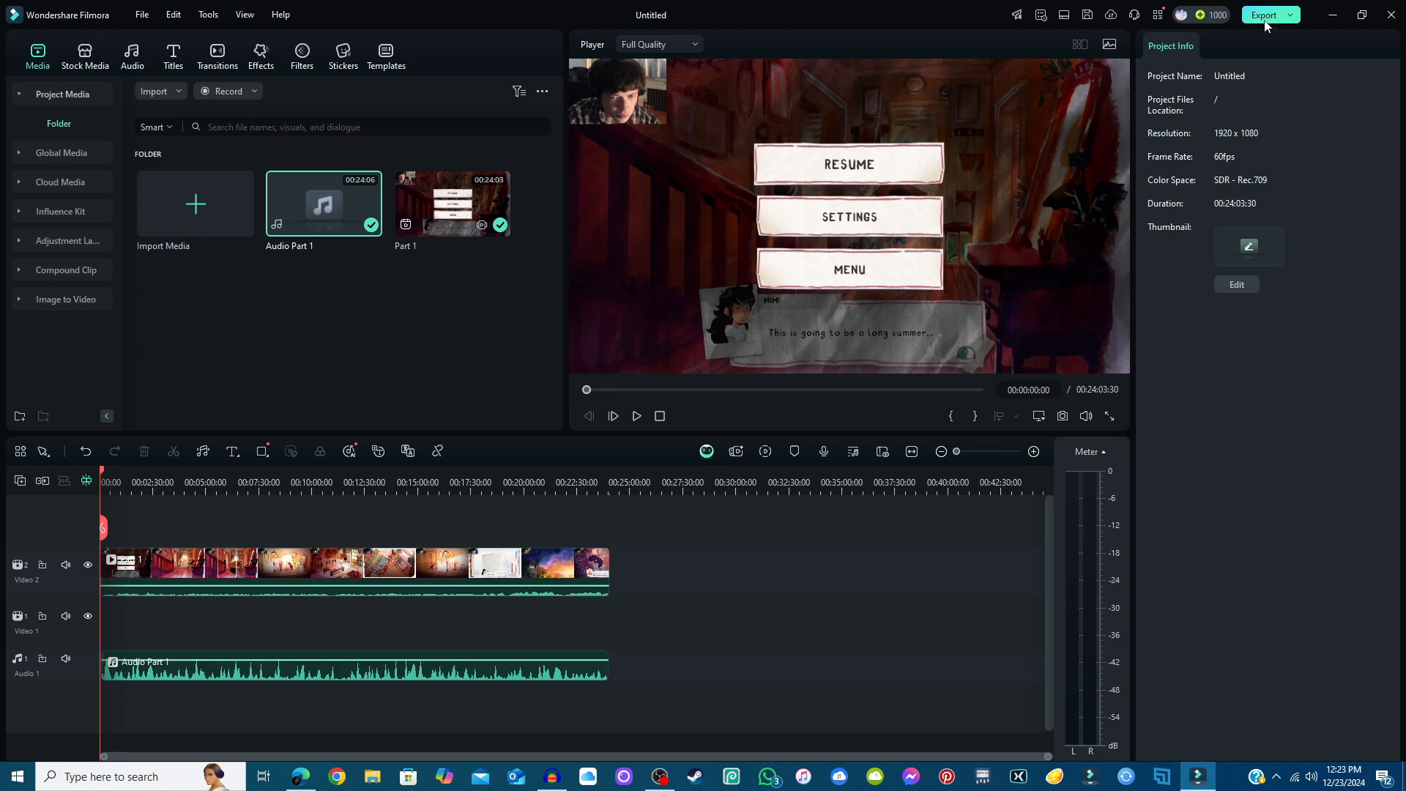
- Open the export settings and name the output file Dordogne Part 1
key("ctrl+e")
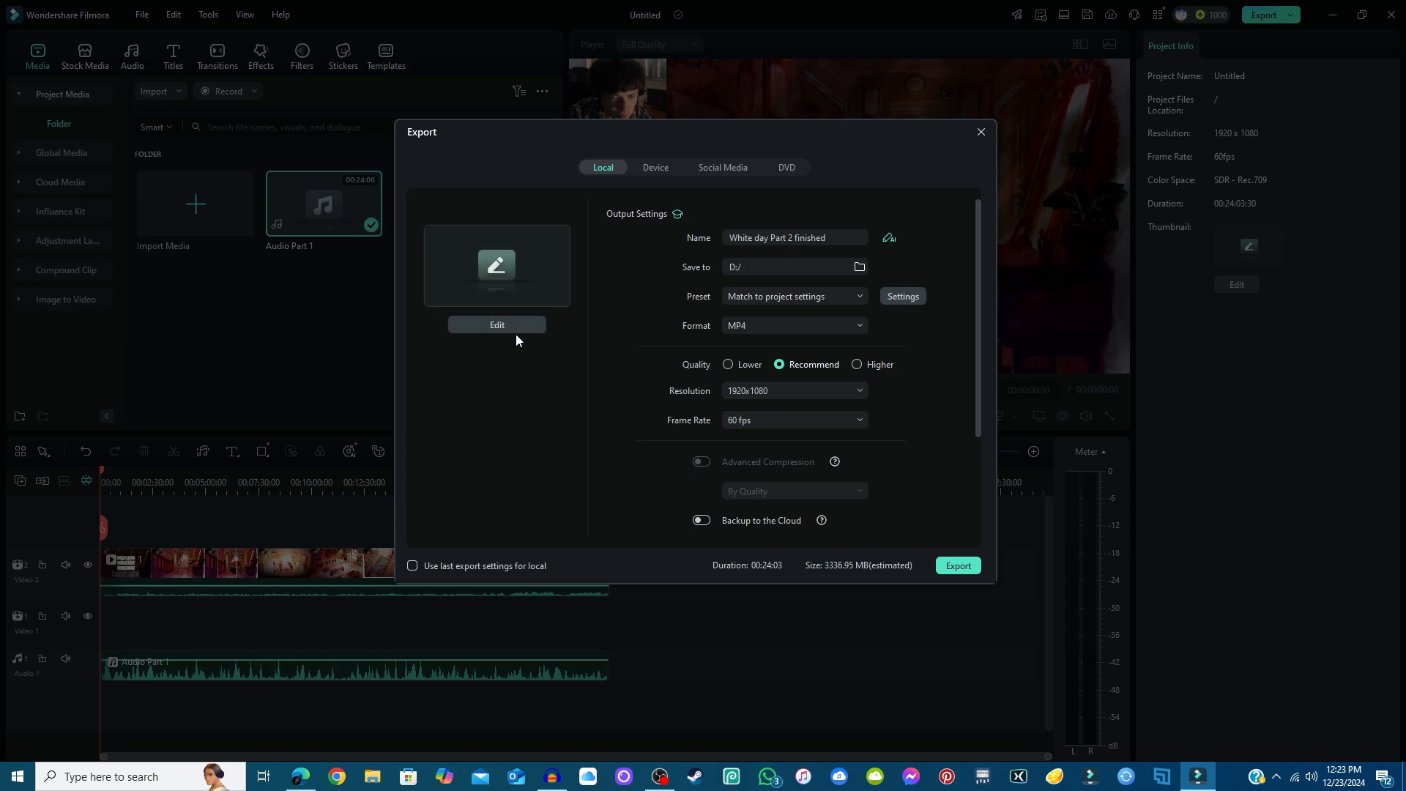
left_click(826, 239)
left_click_drag(576, 251, 679, 261)
type("Dordogne")
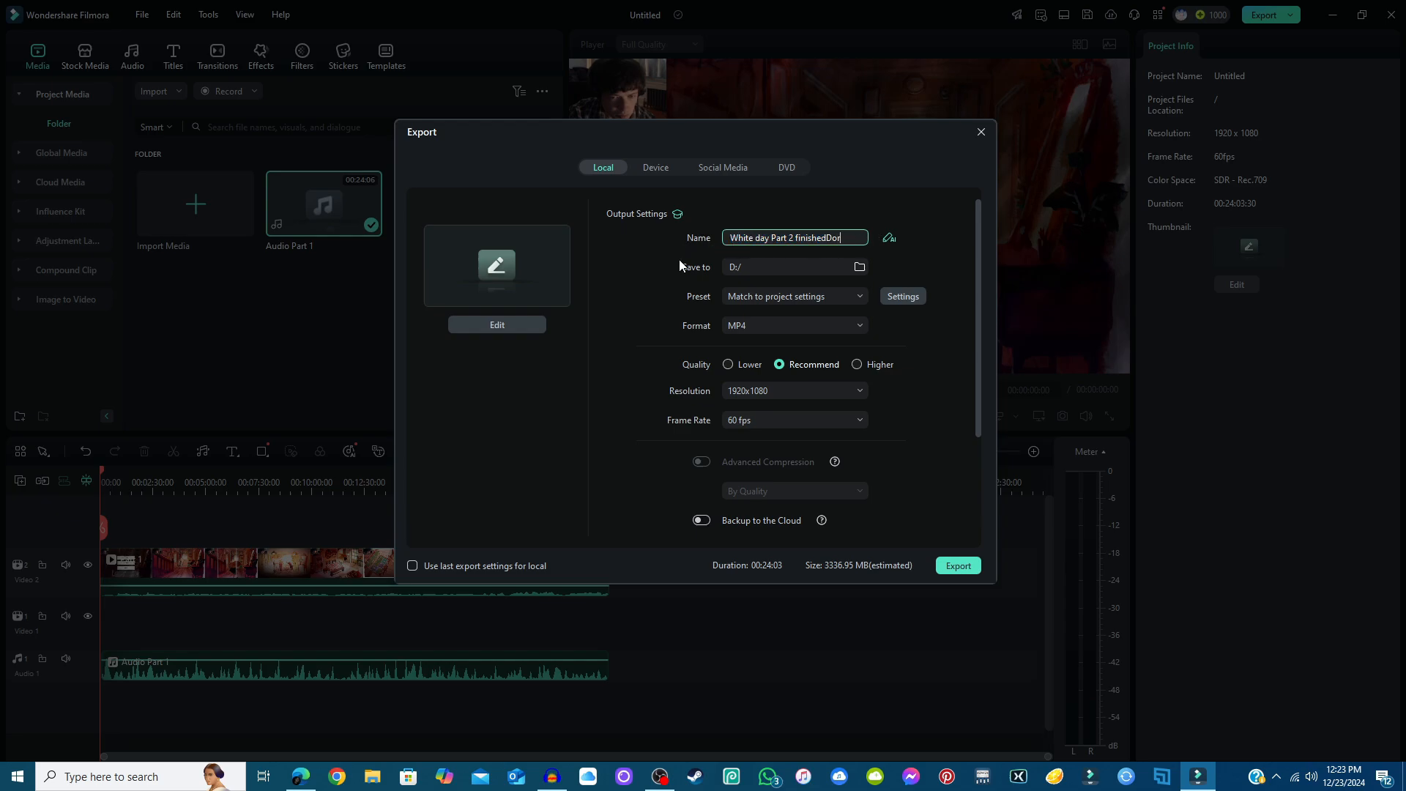
key("BackSpace")
key("BackSpace")
key("BackSpace")
key("BackSpace")
key("BackSpace")
key("BackSpace")
key("BackSpace")
key("BackSpace")
key("BackSpace")
key("BackSpace")
key("BackSpace")
key("BackSpace")
key("BackSpace")
key("BackSpace")
key("BackSpace")
key("BackSpace")
key("BackSpace")
key("BackSpace")
key("BackSpace")
key("BackSpace")
type("Dordogn")
type("e Part 1")
- Set the export preset to Custom
left_click(769, 298)
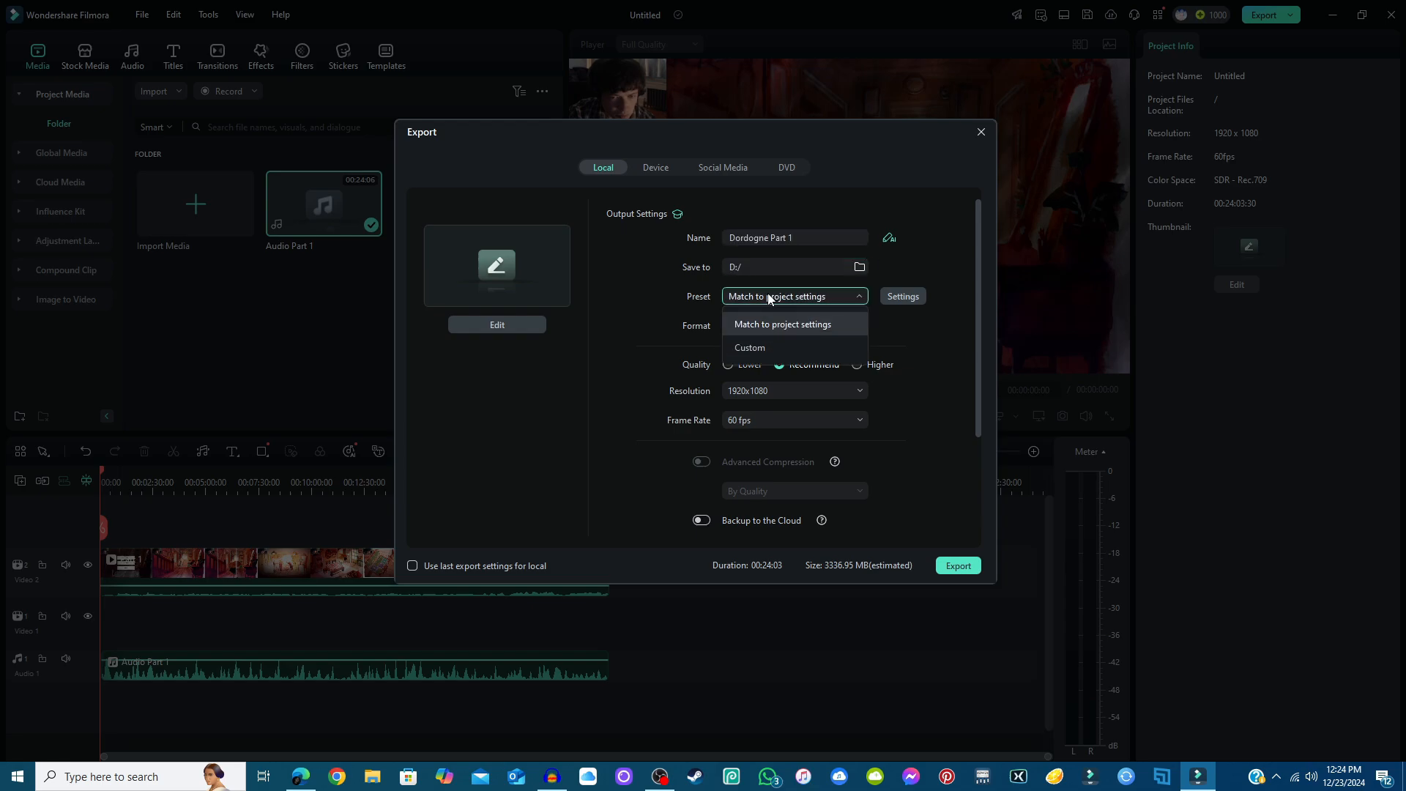
left_click(769, 297)
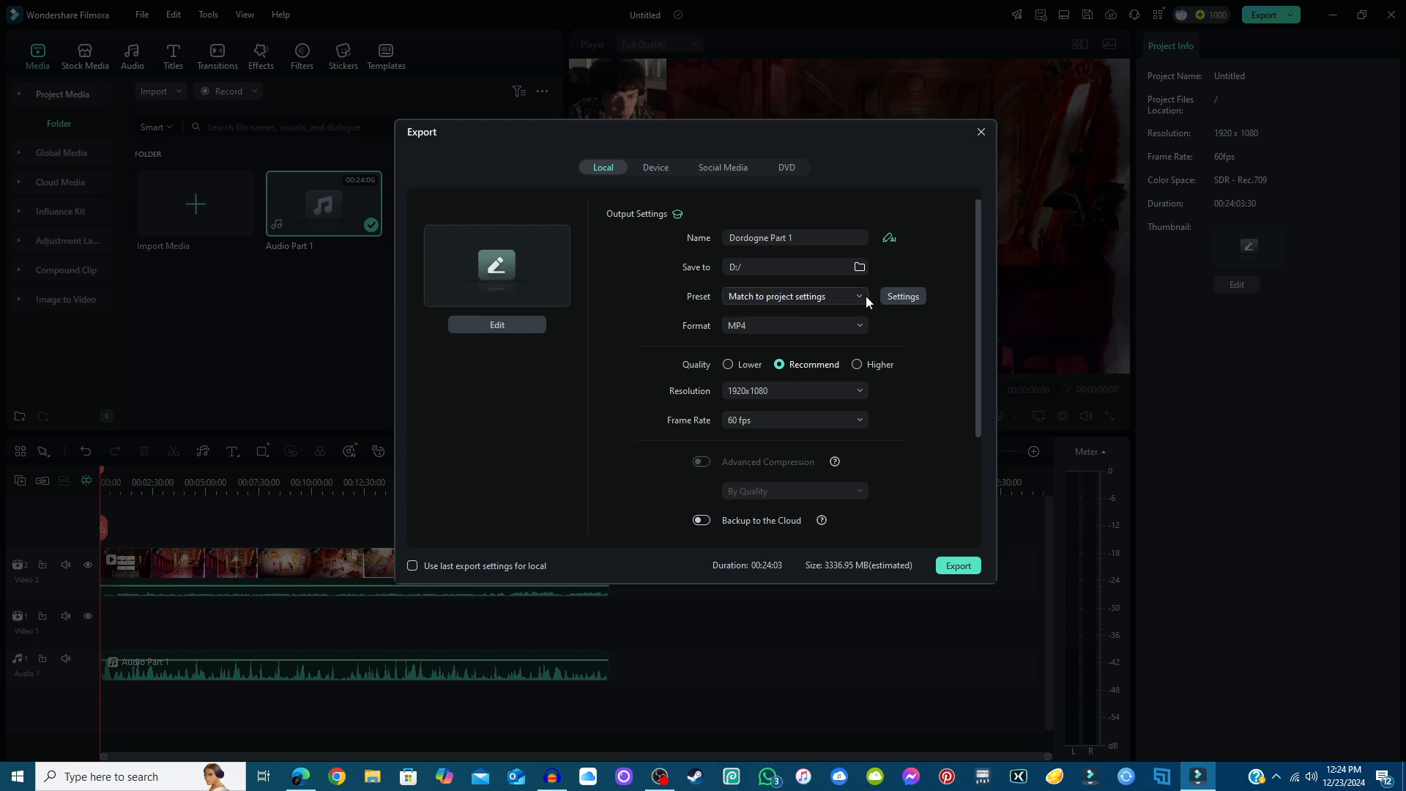
left_click(801, 305)
left_click(754, 347)
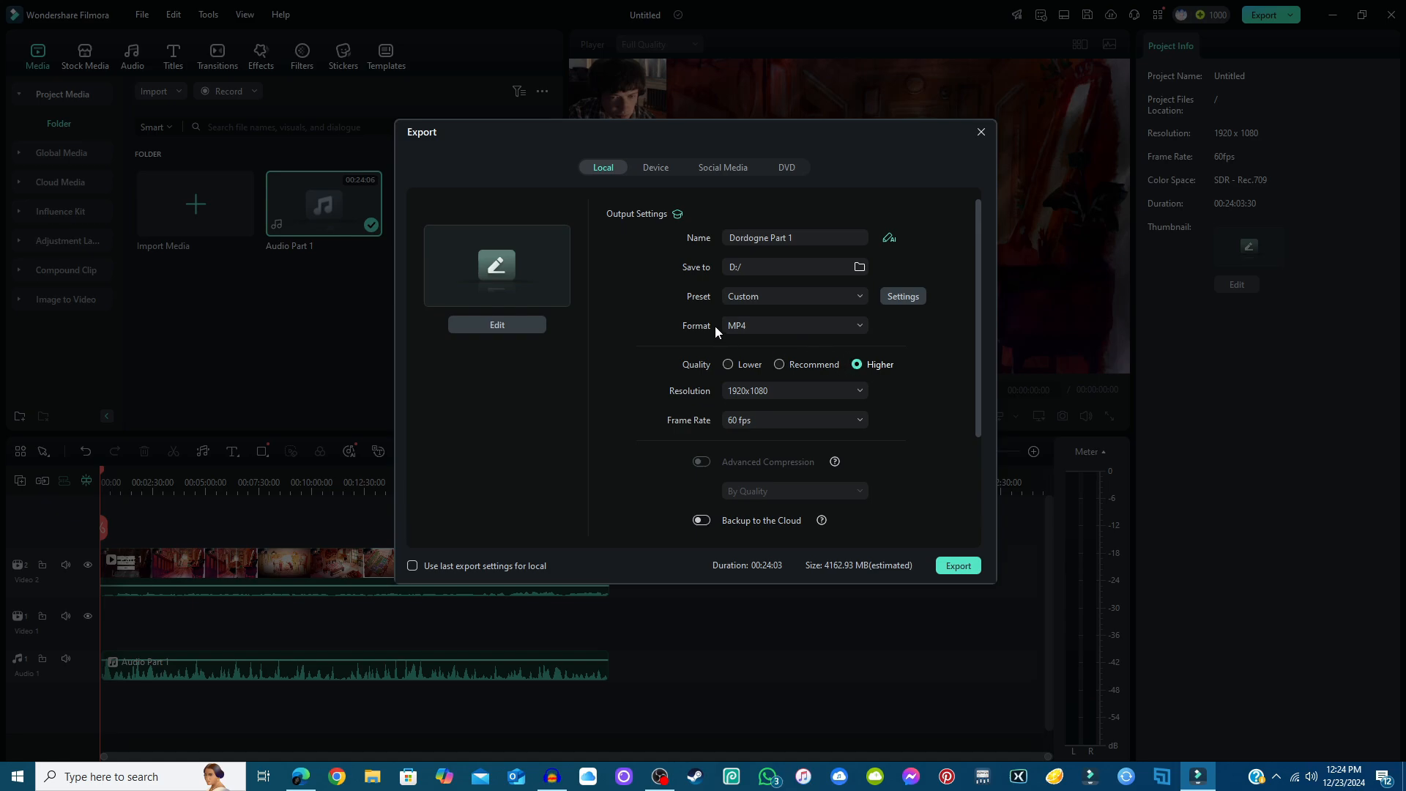
- Try the AVI output format and change the format back to MP4
left_click(747, 326)
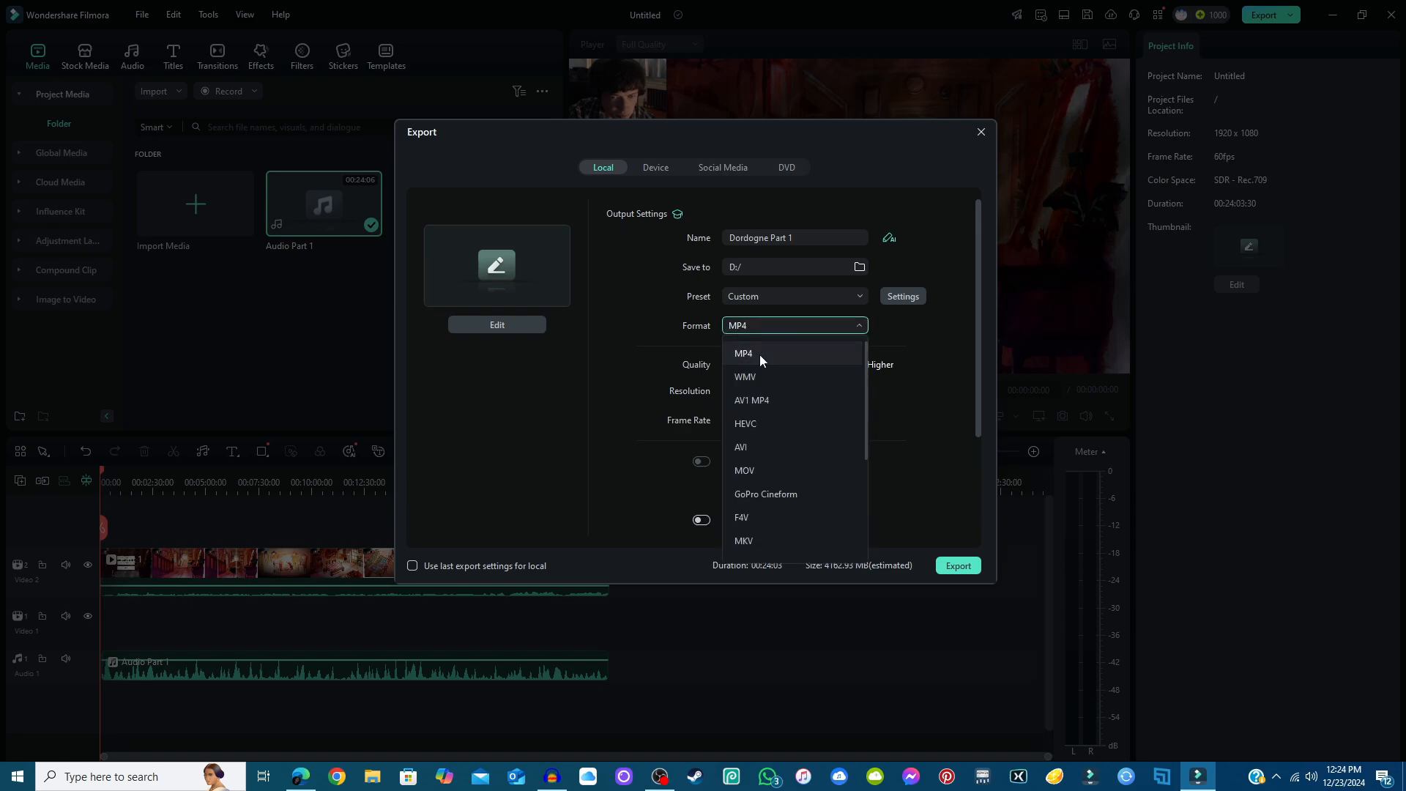
left_click(754, 444)
left_click(806, 329)
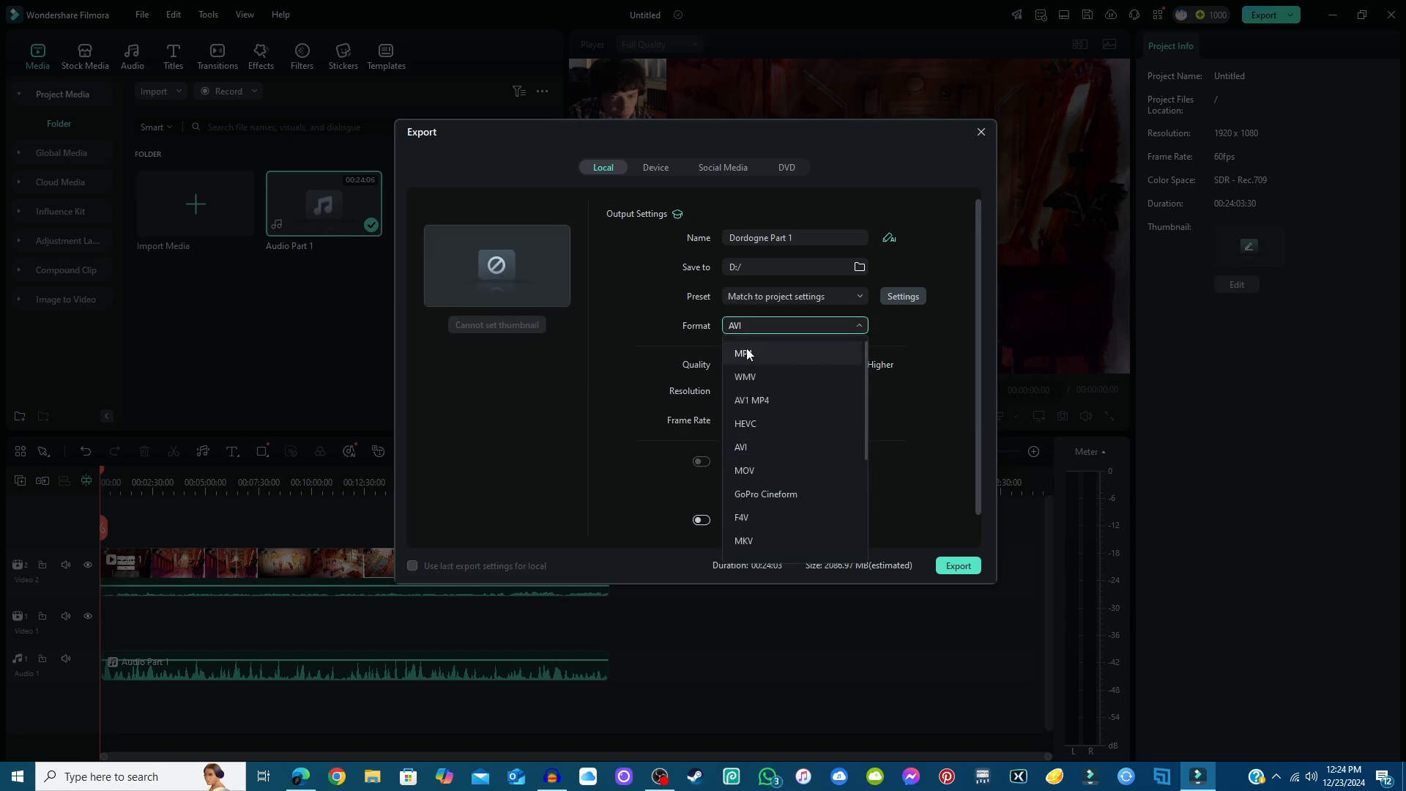
left_click(749, 355)
left_click(810, 329)
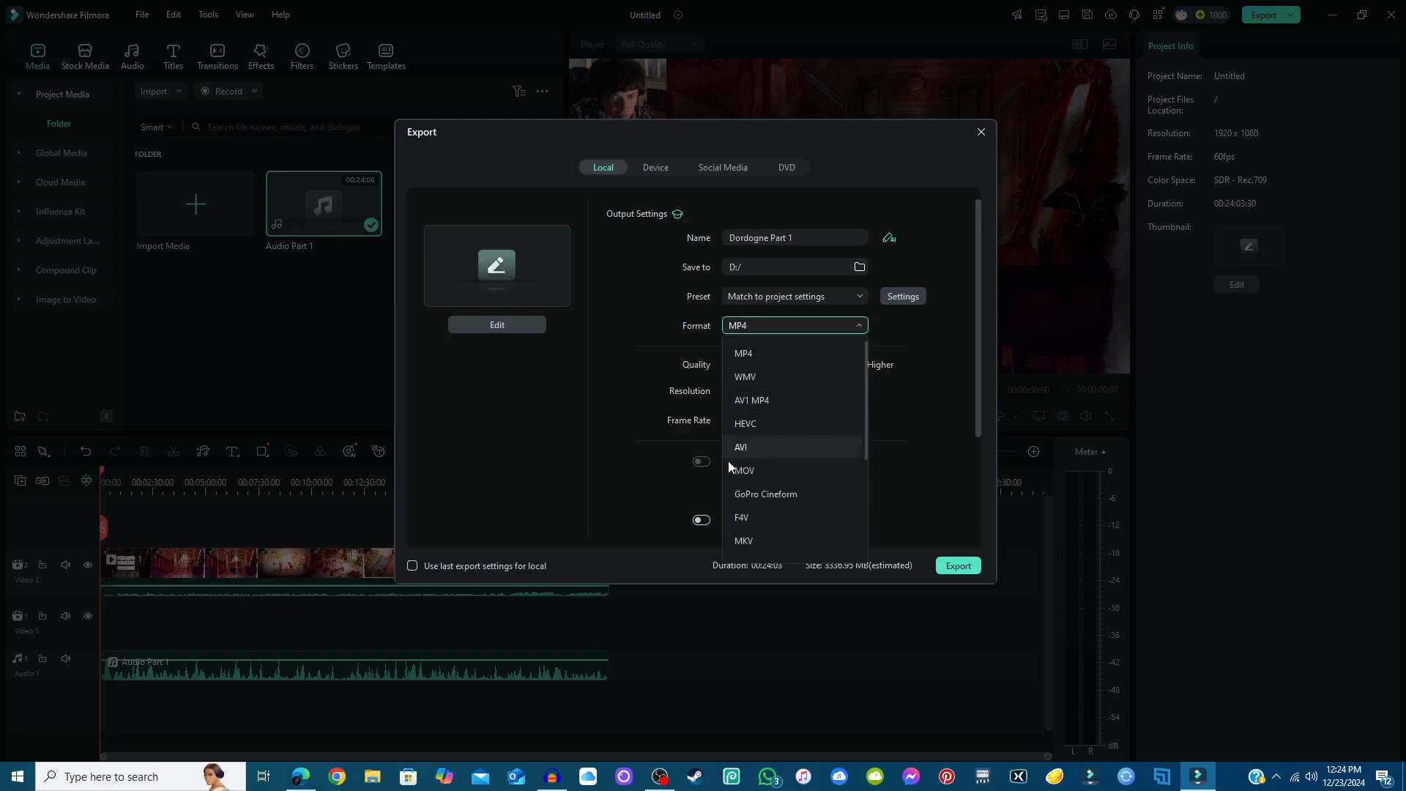
left_click(736, 447)
left_click(793, 329)
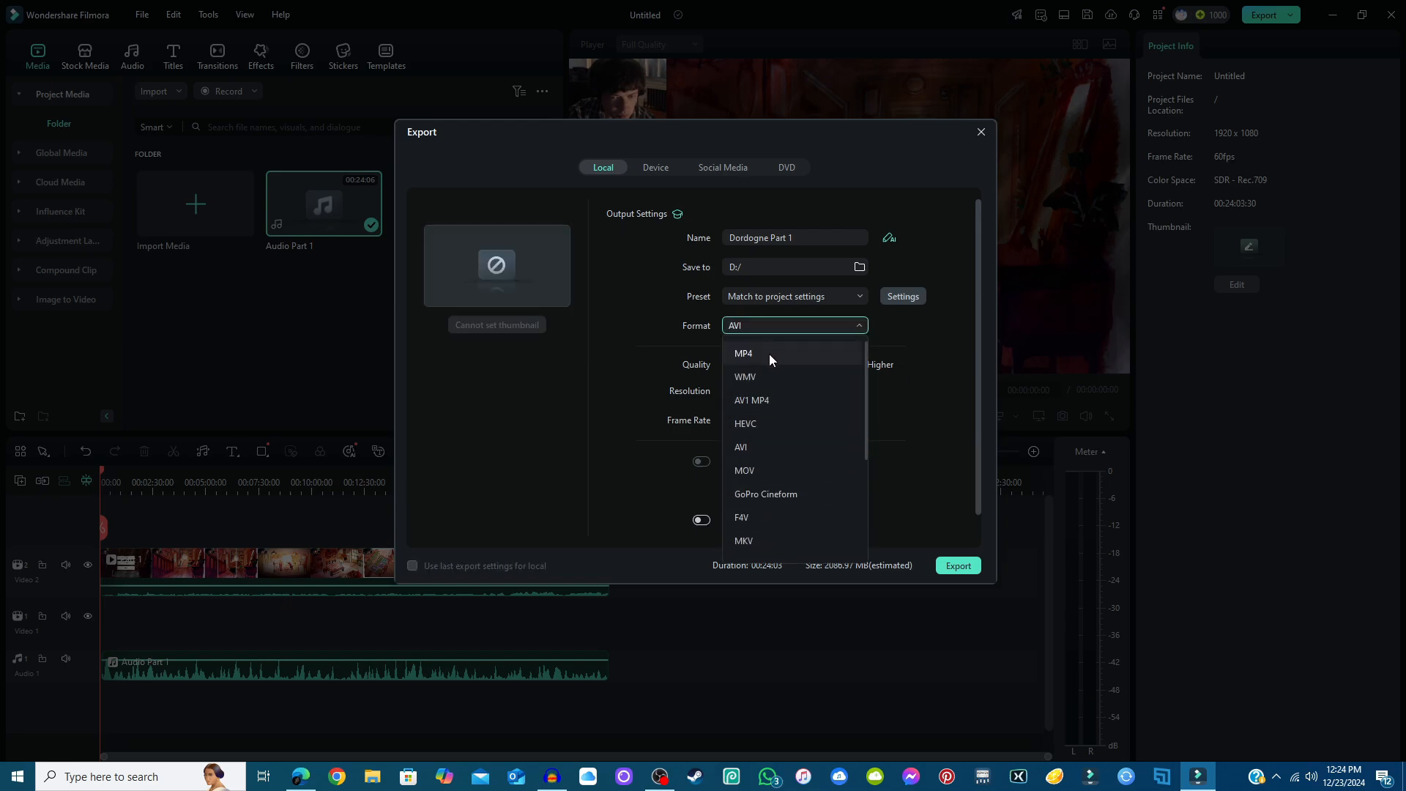
left_click(769, 354)
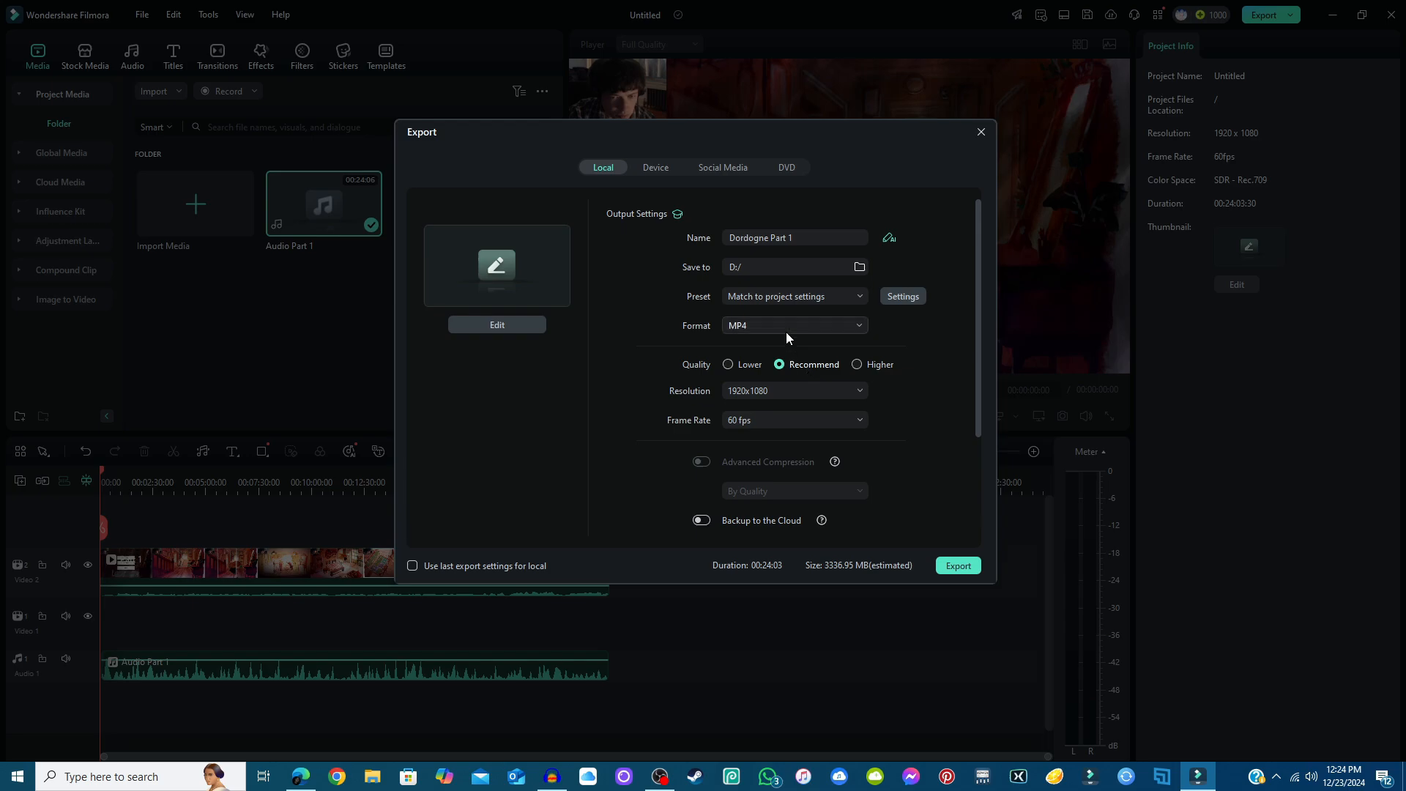
- Try the Lower and Recommend export qualities, and set the quality to Higher
left_click(728, 364)
left_click(809, 366)
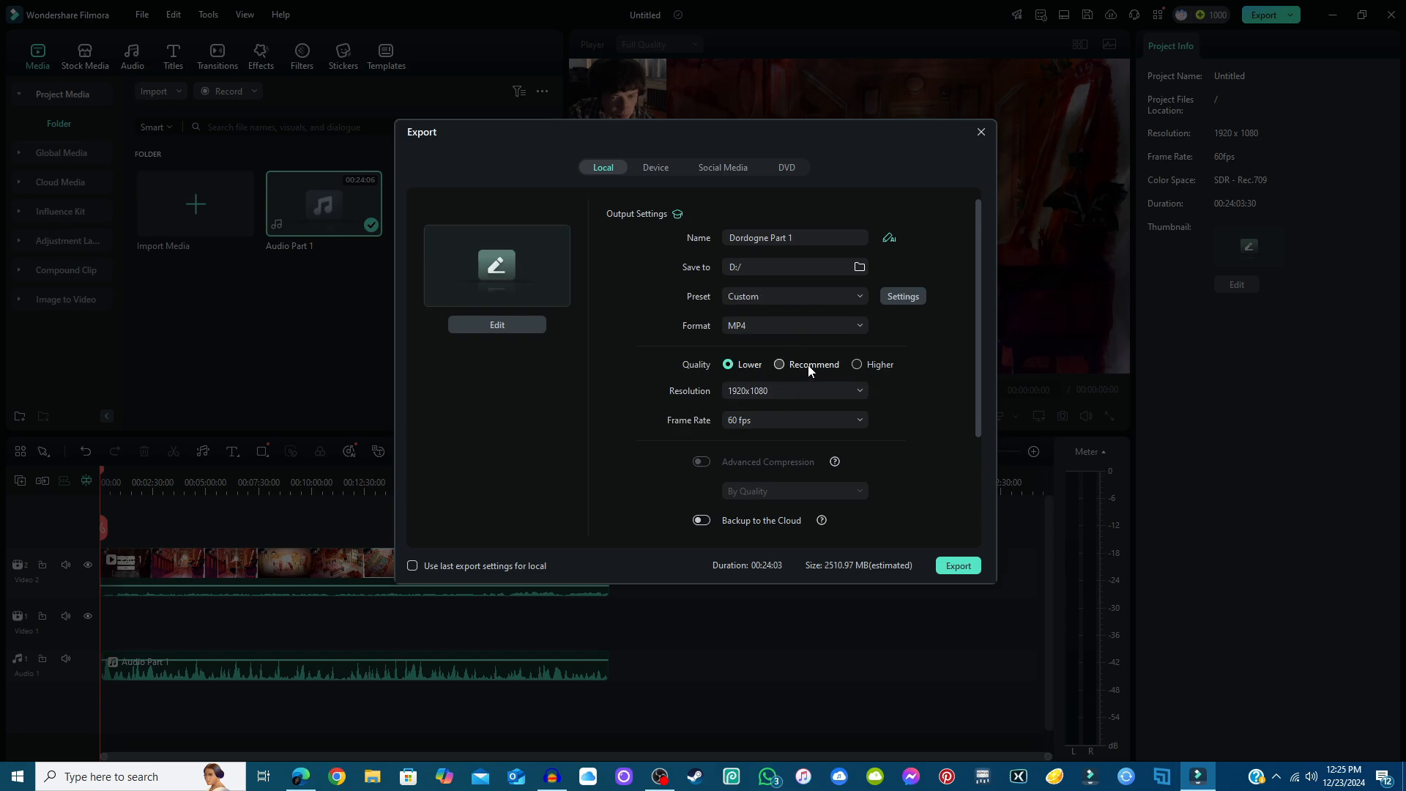
left_click(781, 299)
left_click(781, 298)
left_click(745, 367)
left_click(783, 364)
left_click(858, 365)
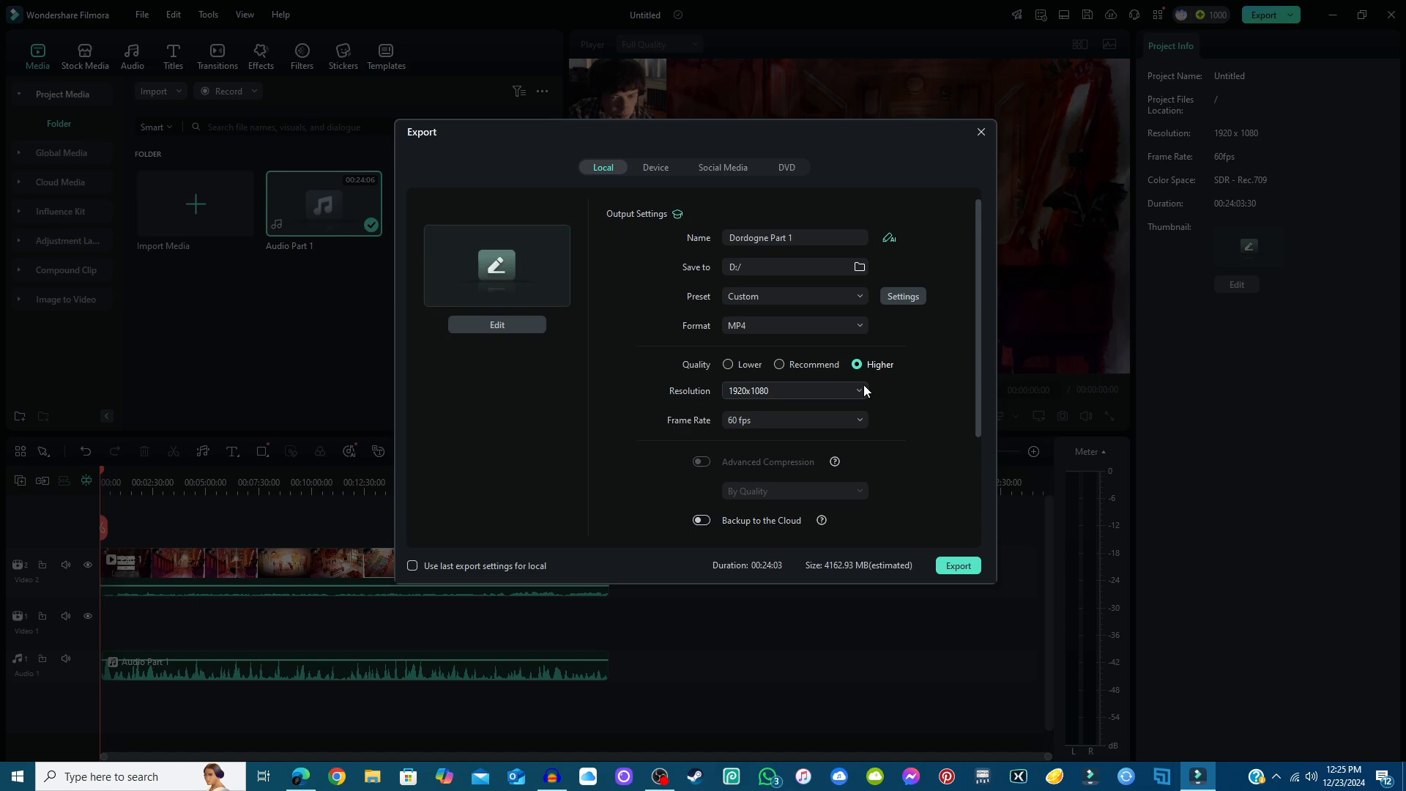
- Check the resolution choices, and switch the export frame rate to 30 fps and back to 60 fps
left_click(766, 392)
left_click(767, 392)
left_click(771, 422)
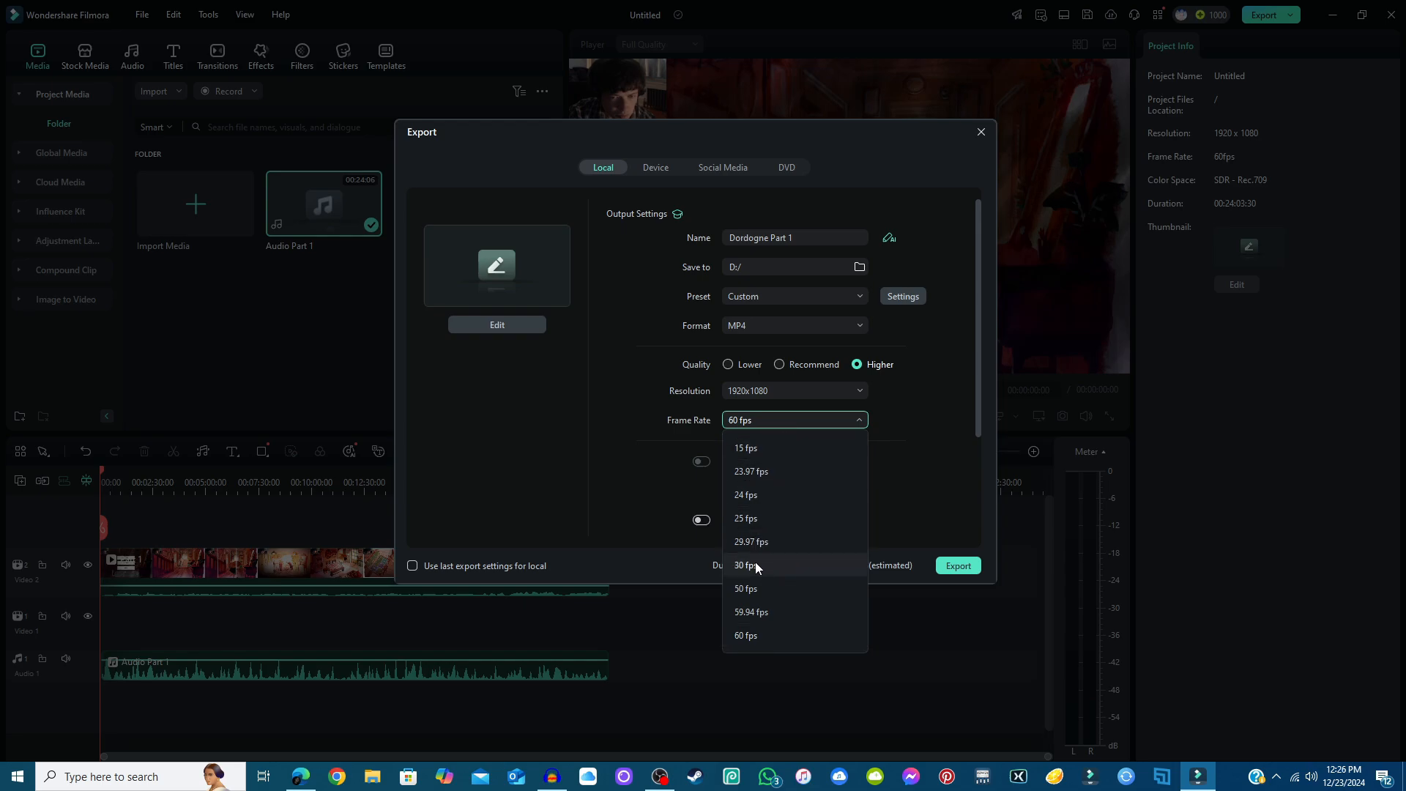
left_click(747, 565)
left_click(755, 416)
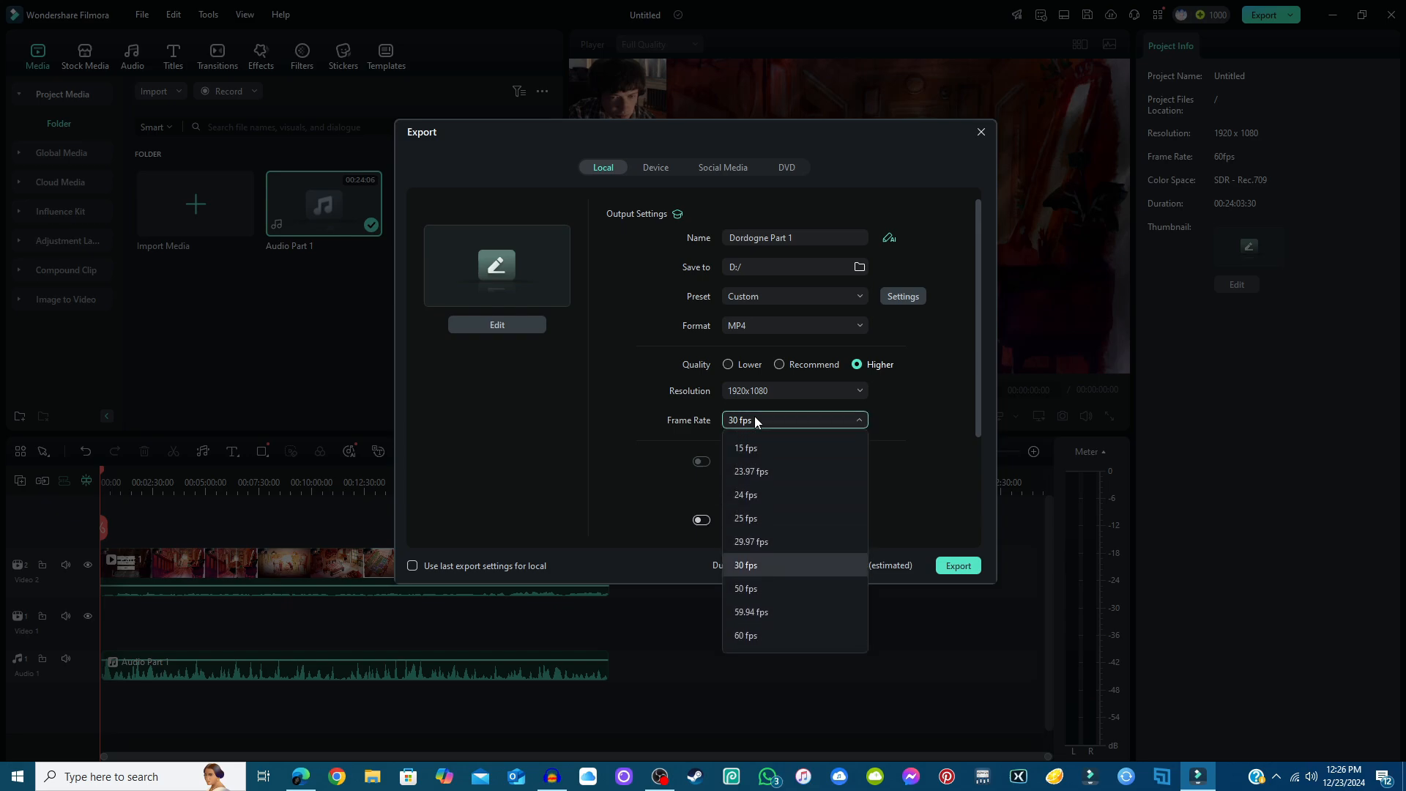
left_click(754, 419)
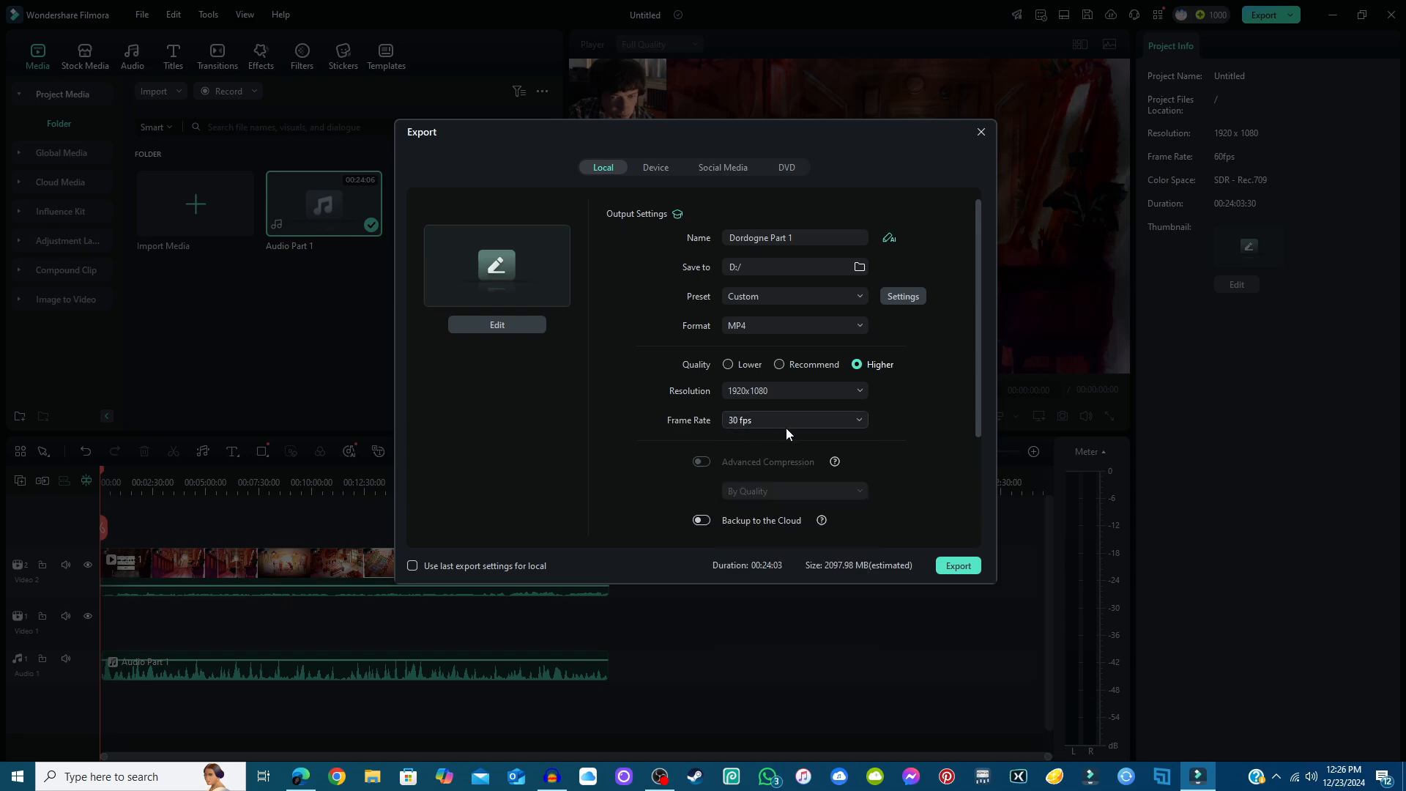
left_click(784, 425)
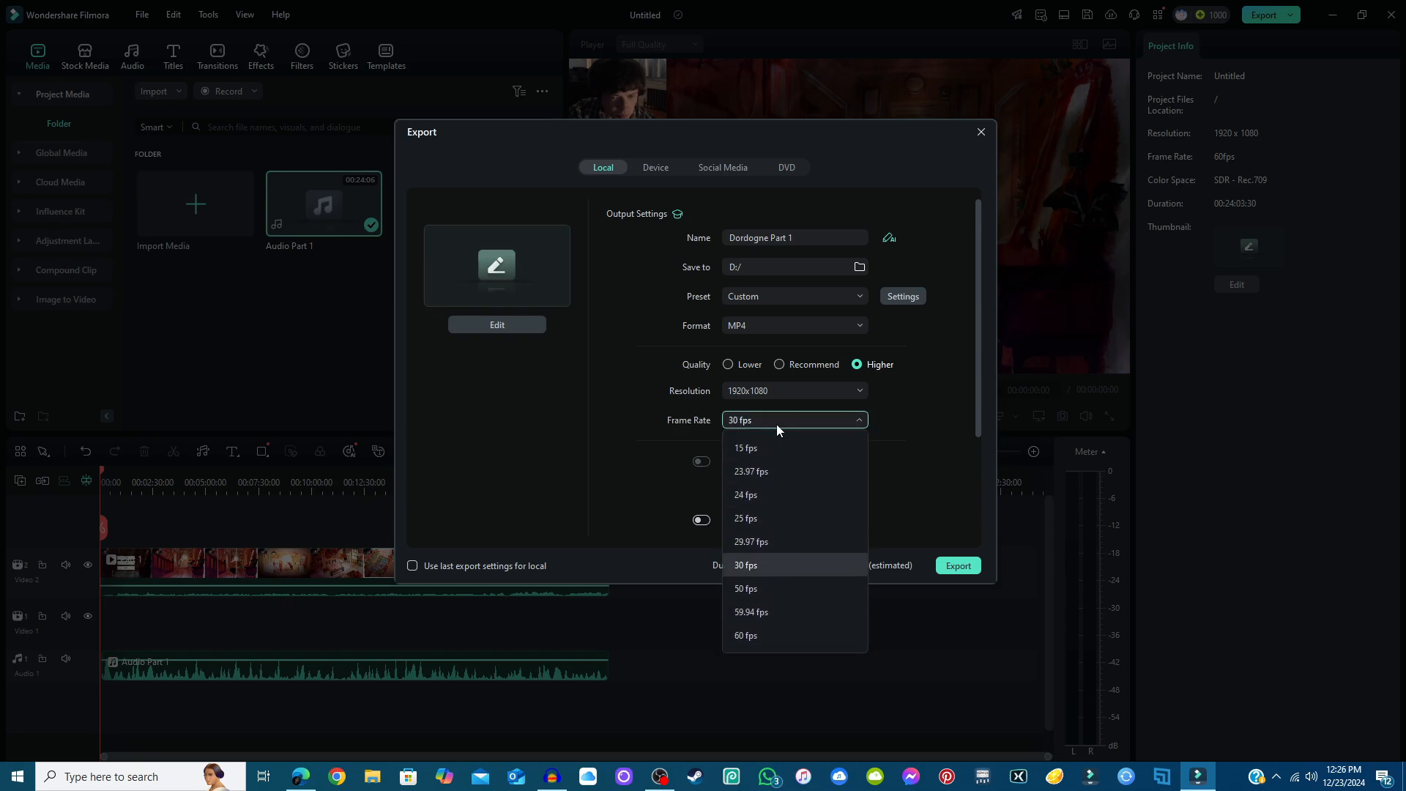
left_click(777, 419)
left_click(776, 419)
left_click(772, 637)
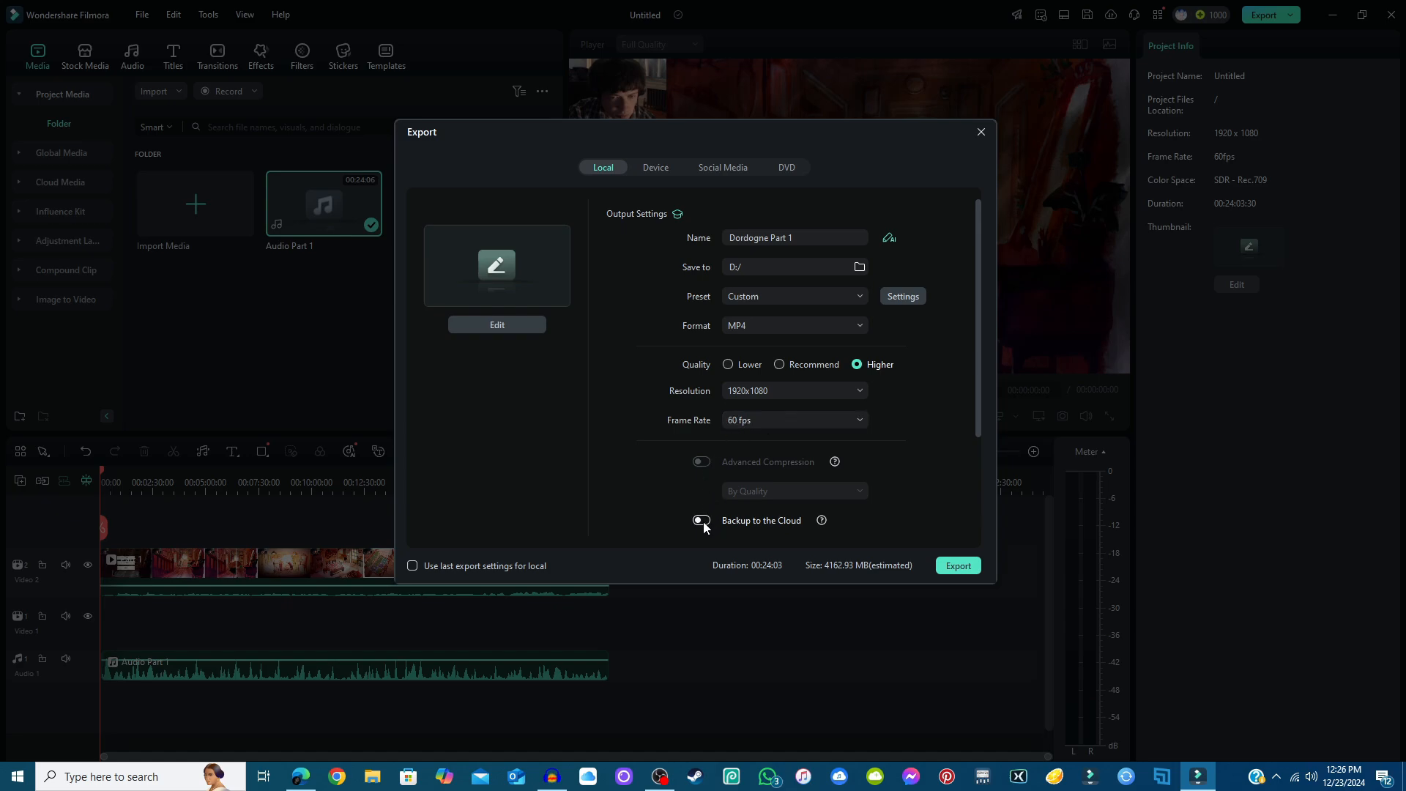
- Turn on Auto Highlight and view its length options, keeping 60s(YouTube Shorts)
scroll(811, 496, "down", 3)
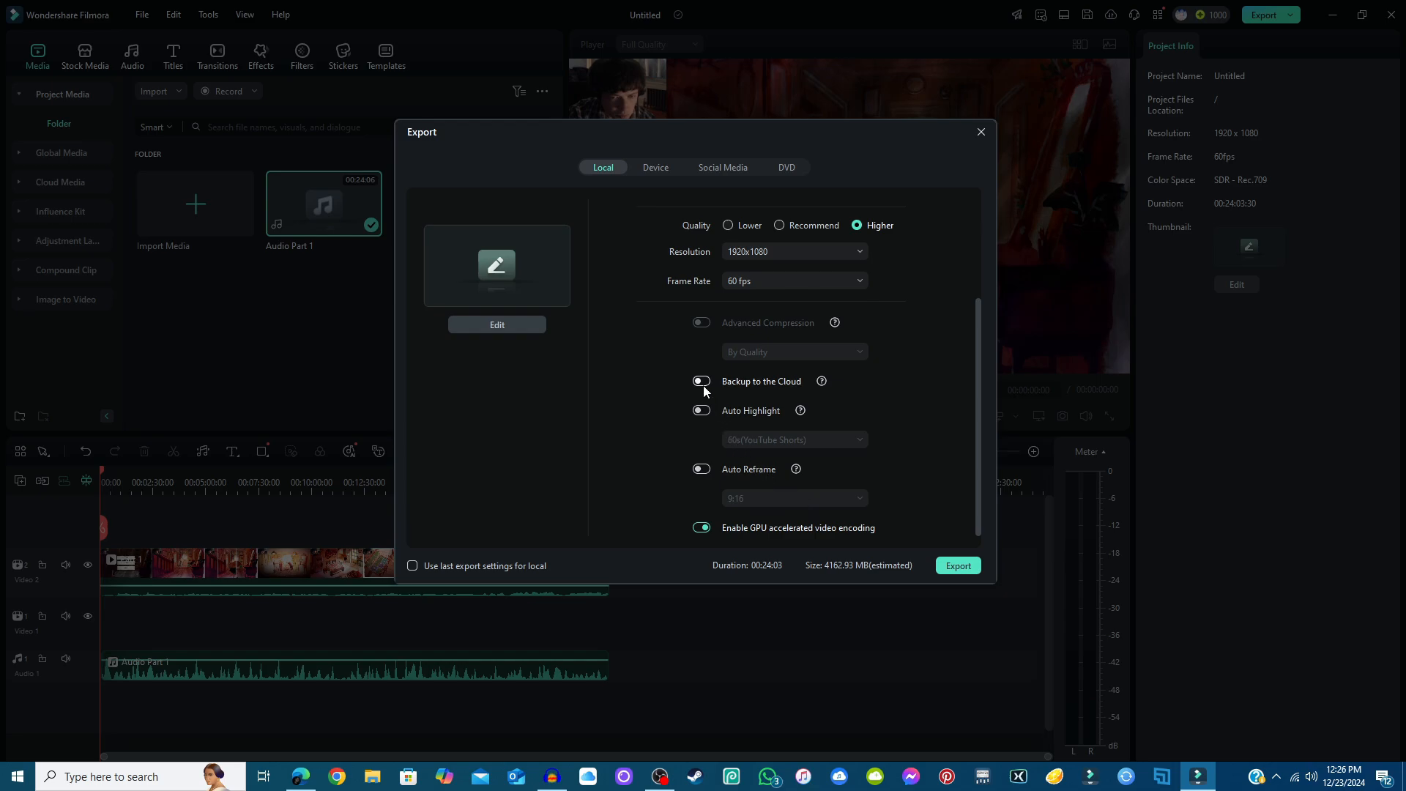
left_click(707, 412)
left_click(760, 441)
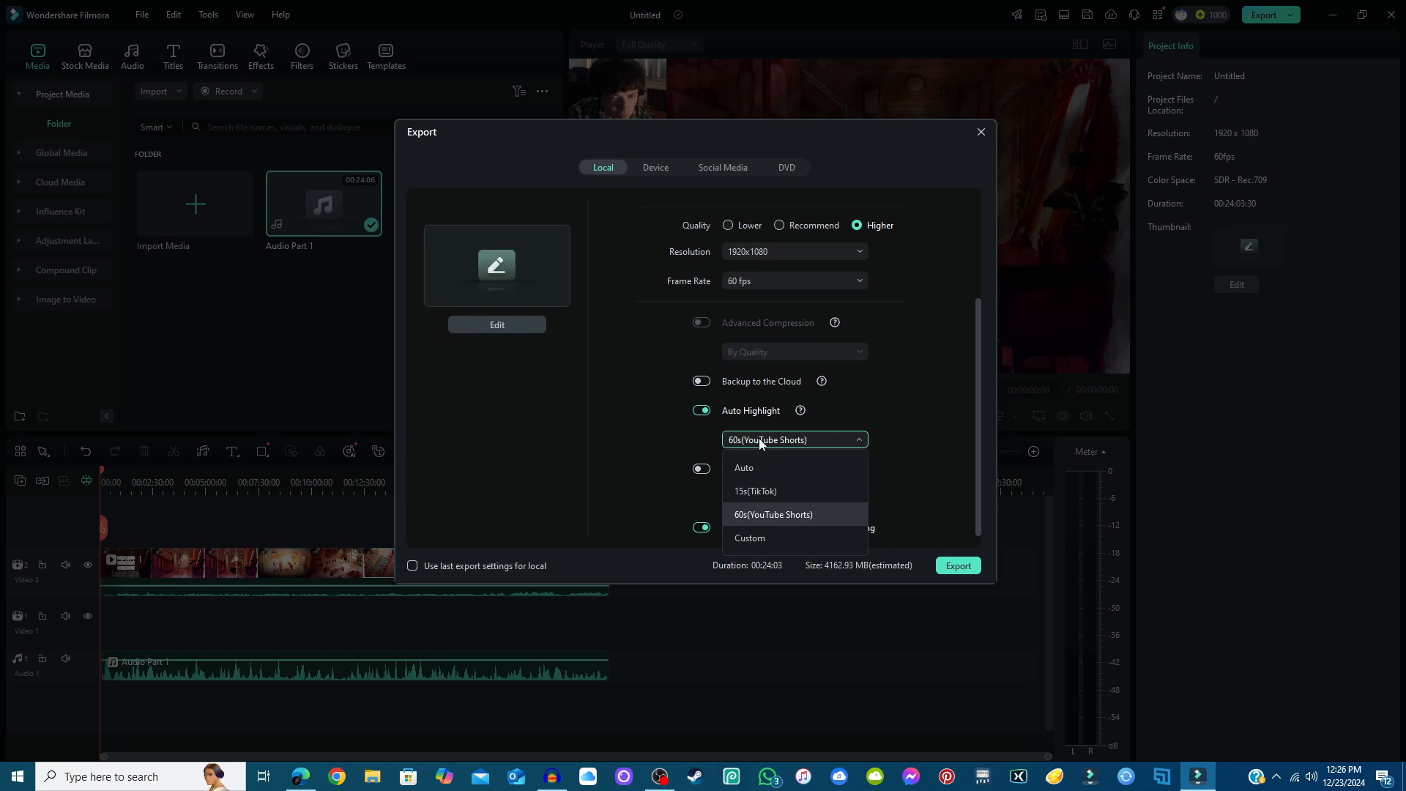
left_click(759, 438)
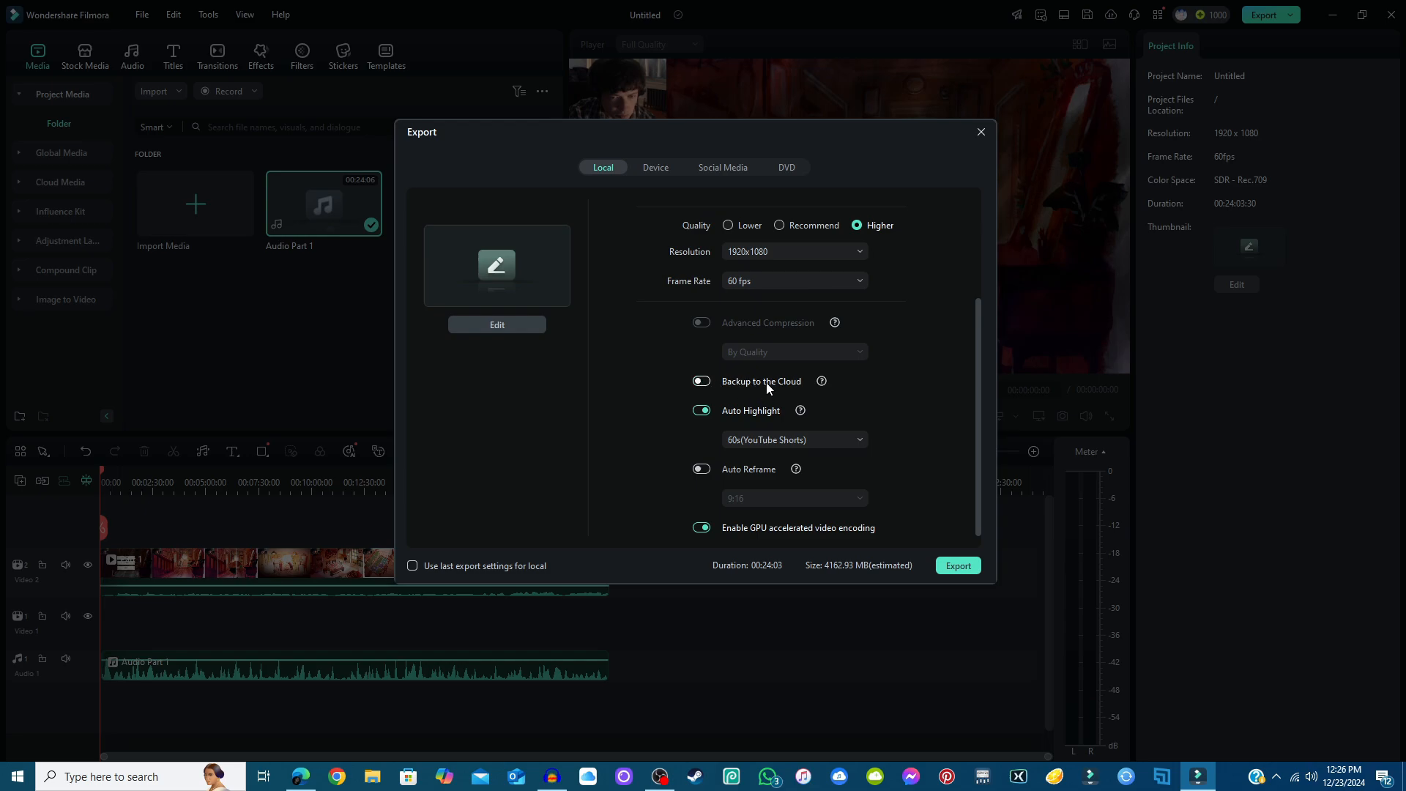
- Switch Backup to the Cloud on and off again, and turn Auto Highlight off
mouse_move(824, 383)
left_click(705, 385)
left_click(700, 381)
scroll(920, 427, "up", 2)
scroll(916, 432, "down", 2)
left_click(704, 417)
left_click(707, 413)
left_click(700, 410)
- Turn on Auto Reframe, view its aspect ratio options, and turn it off again
mouse_move(794, 473)
left_click(774, 501)
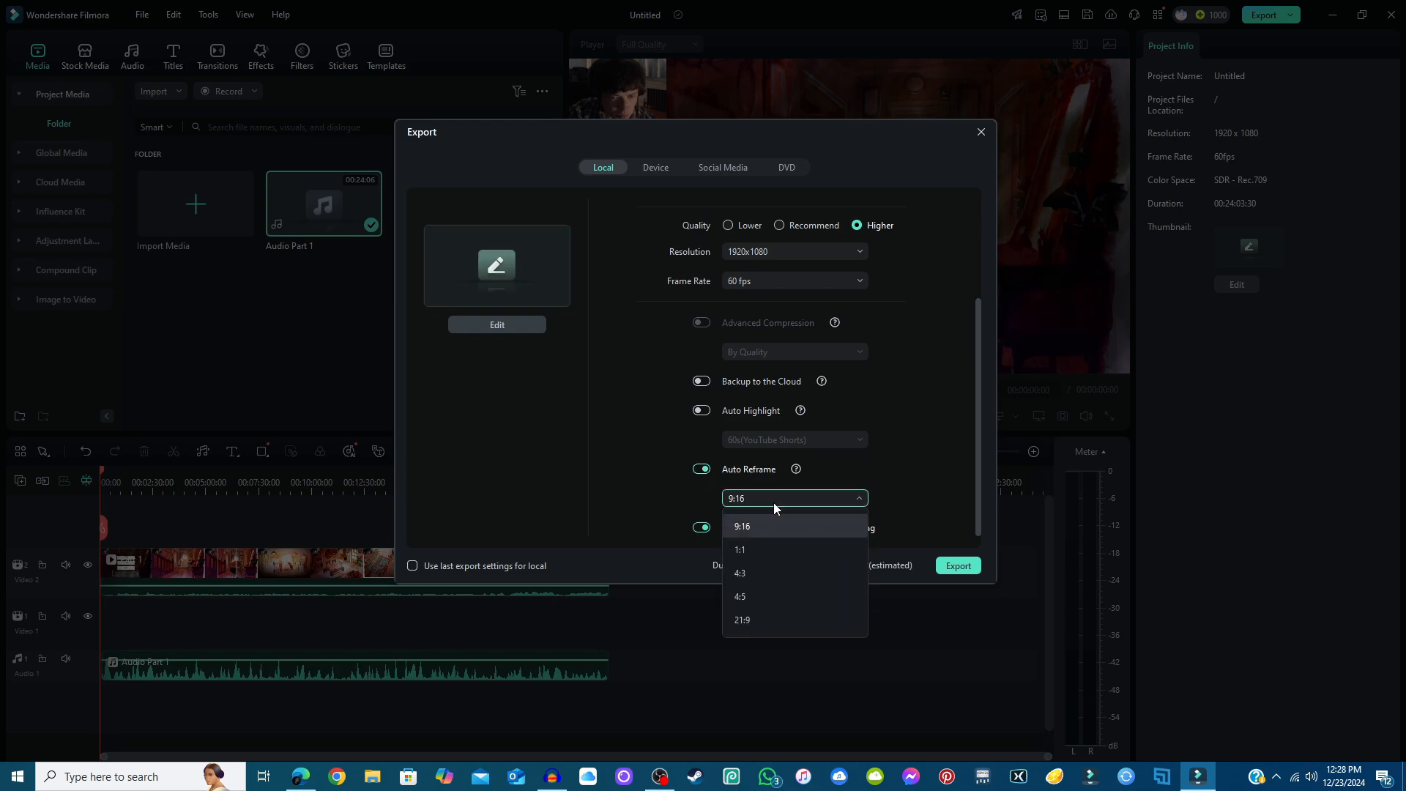
left_click(908, 521)
left_click(701, 469)
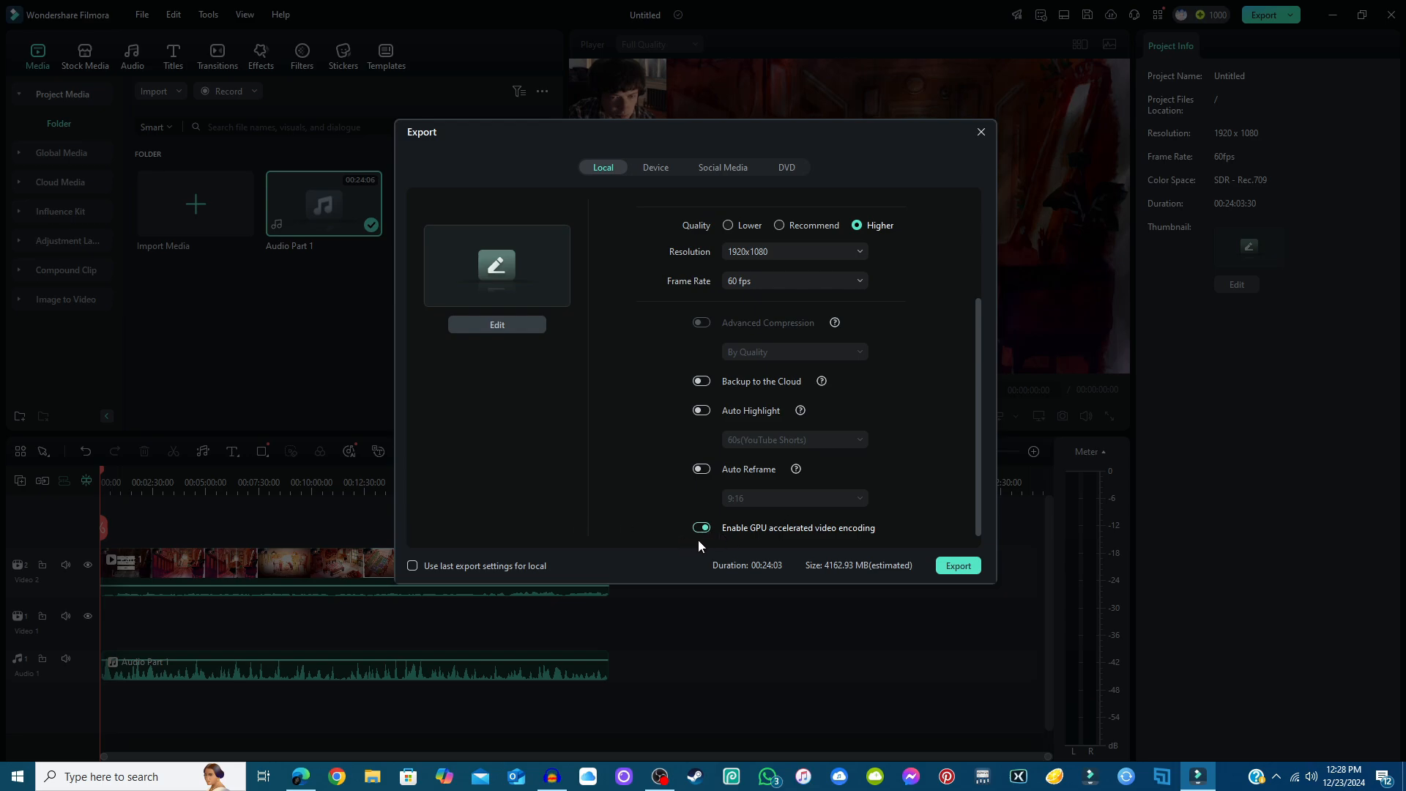
- Review the output settings and close the export window without exporting
scroll(913, 431, "up", 4)
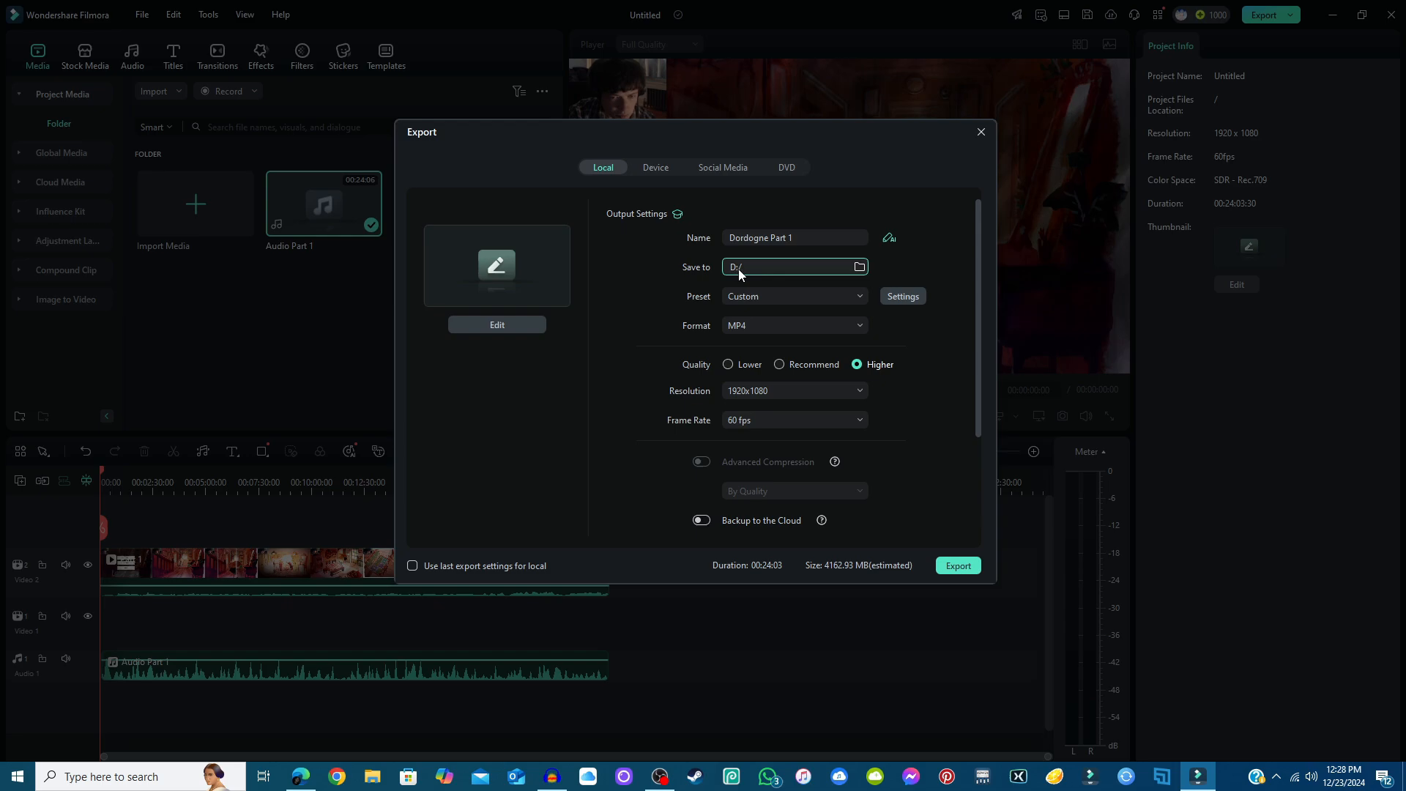
left_click(981, 131)
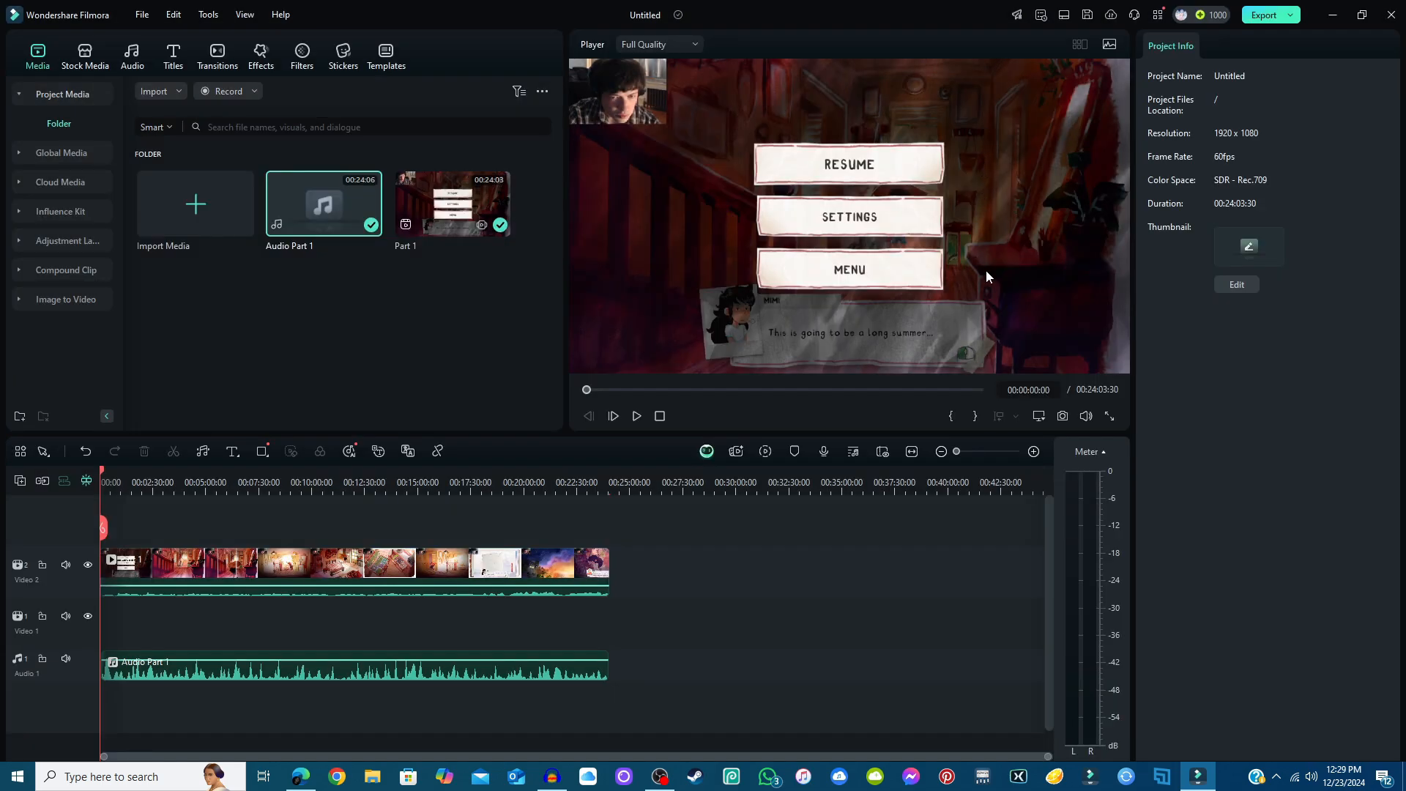